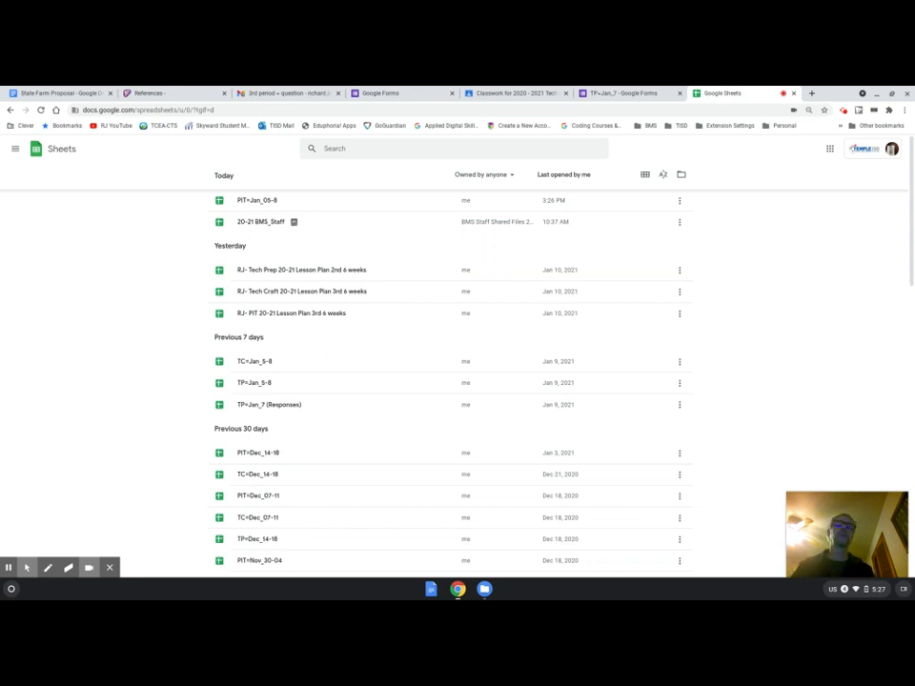
pyautogui.moveTo(862, 515)
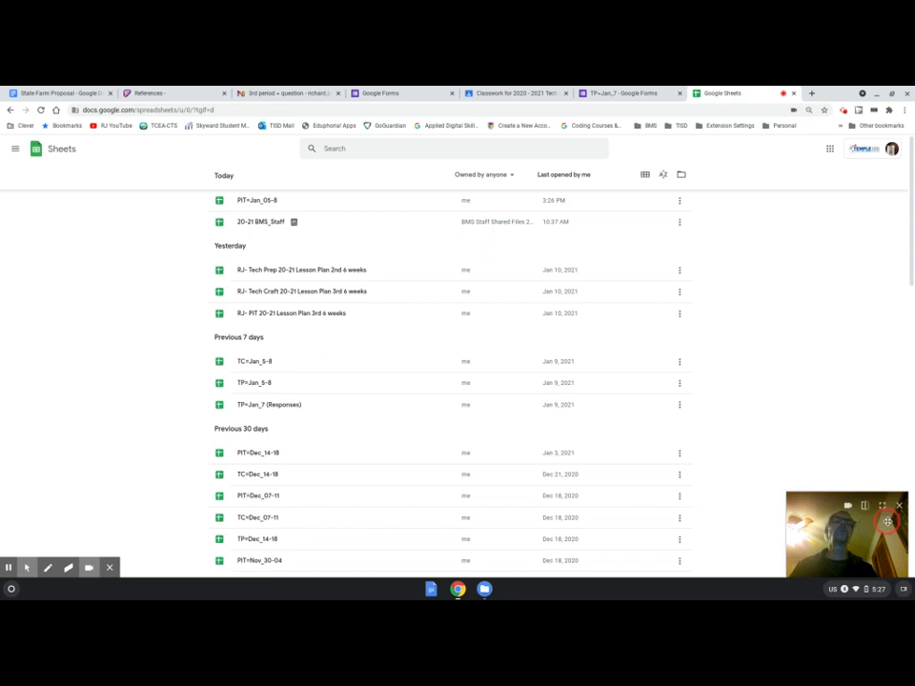
pyautogui.moveTo(827, 512)
pyautogui.mouseDown()
pyautogui.moveTo(823, 459)
pyautogui.moveTo(829, 494)
pyautogui.mouseUp()
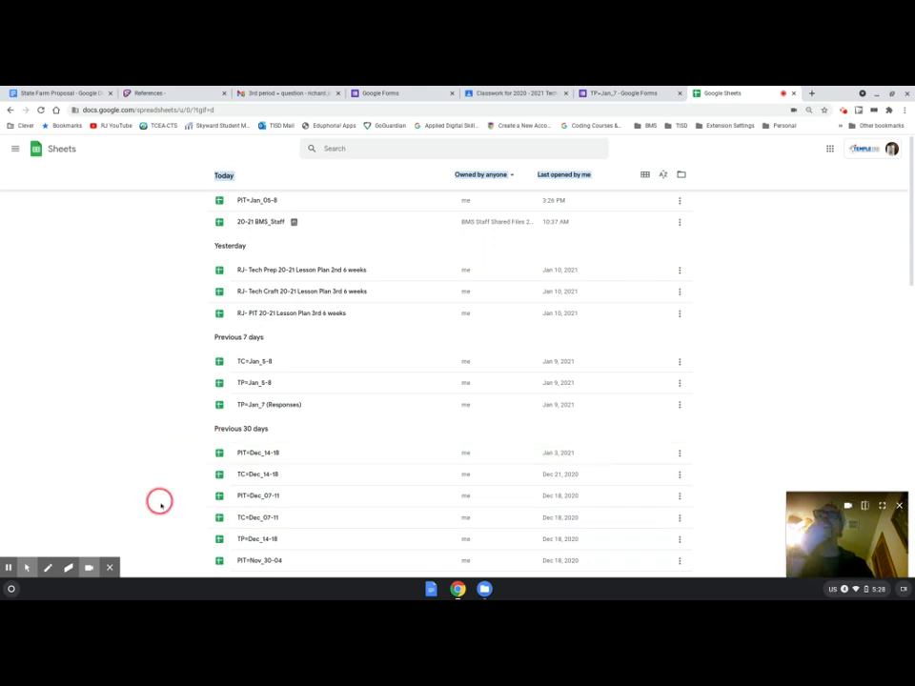
pyautogui.click(109, 569)
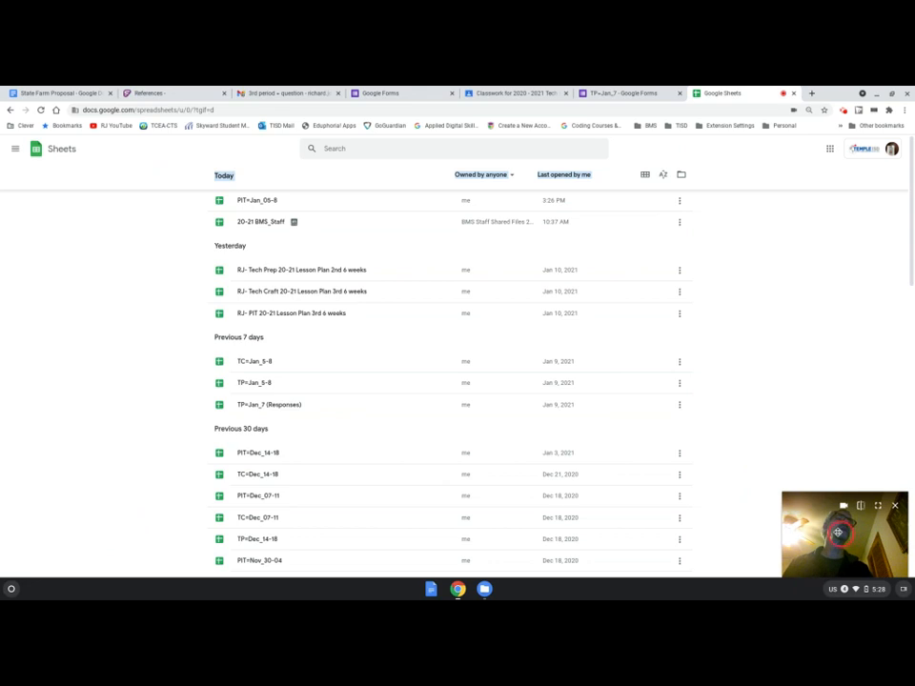
pyautogui.moveTo(837, 532); pyautogui.dragTo(842, 459)
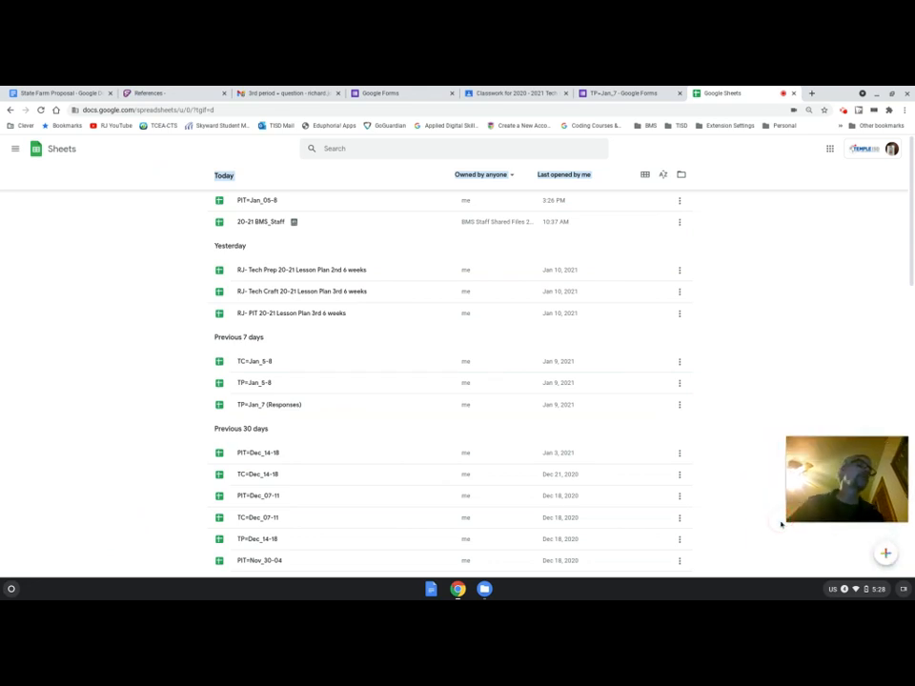
# Create a new blank spreadsheet from the Sheets home page
pyautogui.click(885, 560)
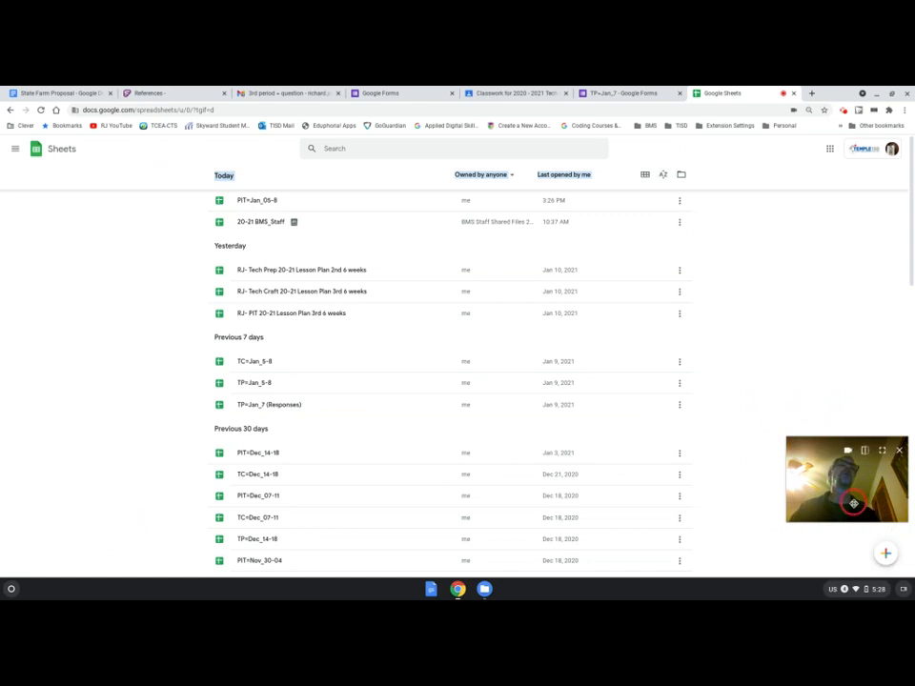
pyautogui.moveTo(851, 491); pyautogui.dragTo(844, 445)
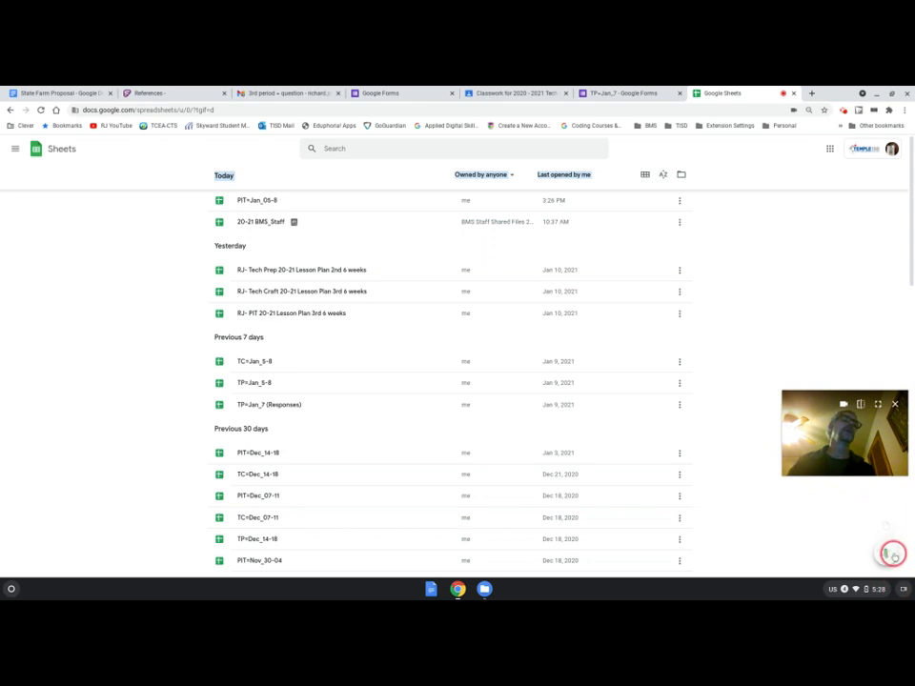
pyautogui.moveTo(889, 553)
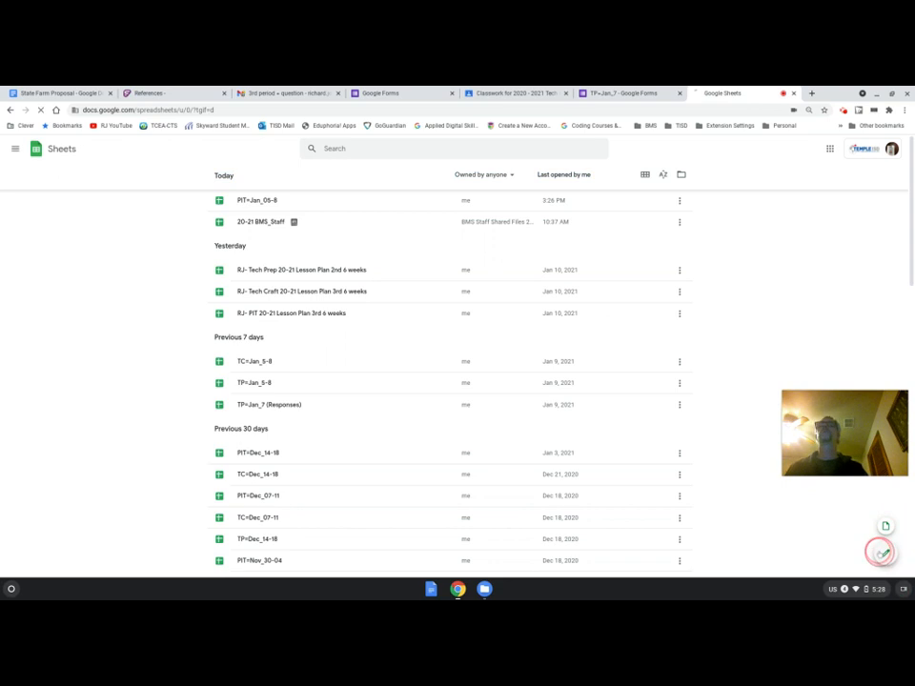
pyautogui.click(881, 553)
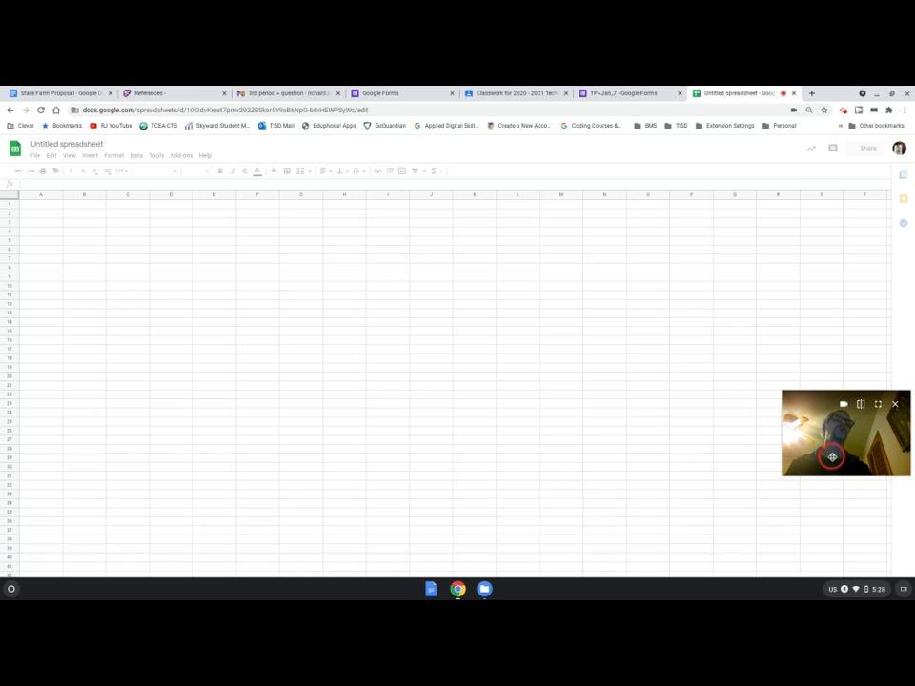
pyautogui.moveTo(832, 459); pyautogui.dragTo(839, 553)
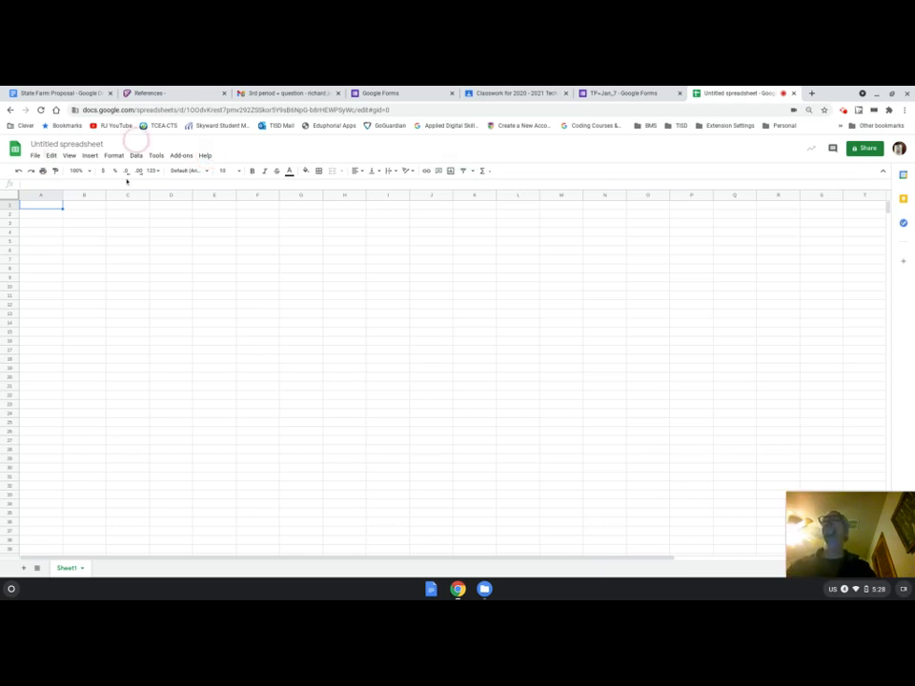
# Highlight columns B, D and F and rows 1 and 5 one at a time to examine the grid's columns and rows
pyautogui.click(82, 195)
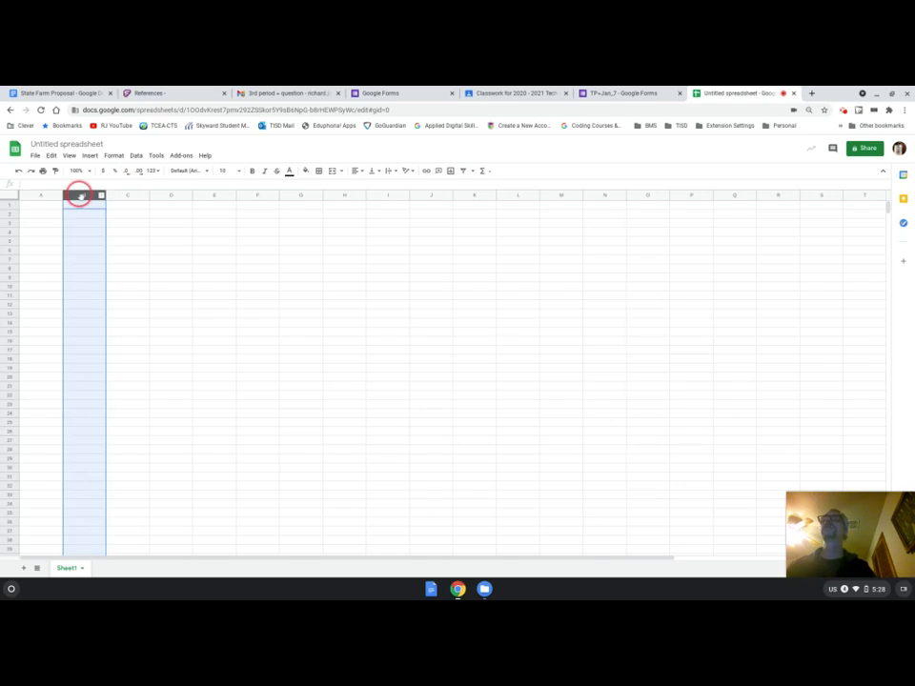
pyautogui.click(170, 195)
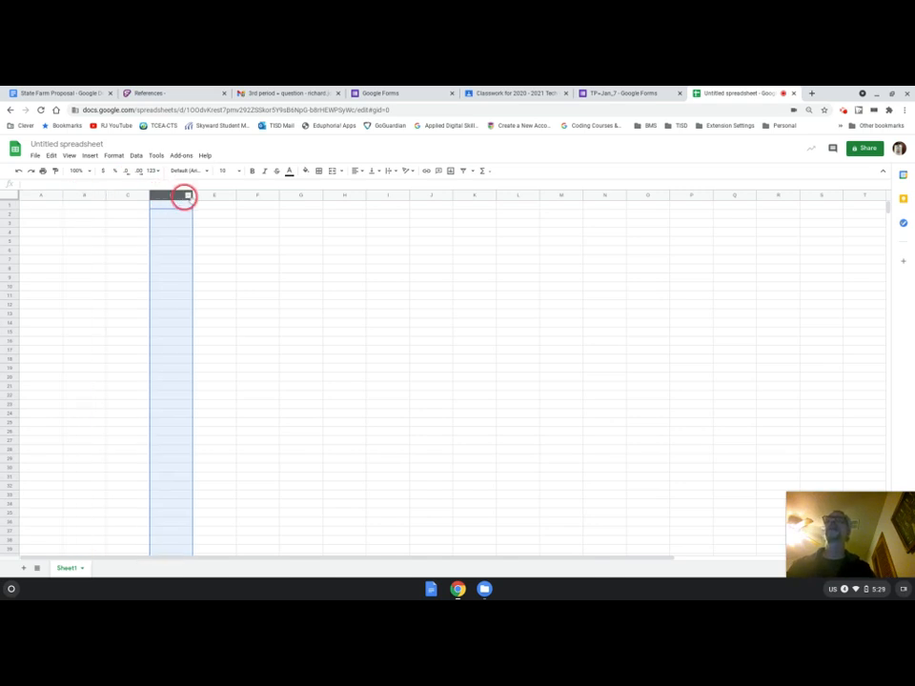
pyautogui.click(254, 197)
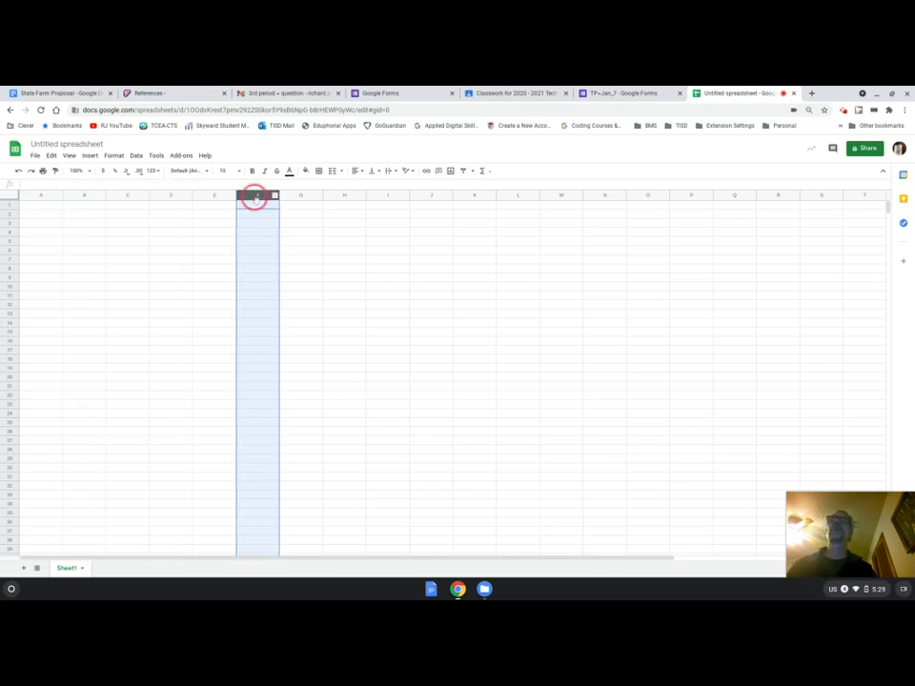
pyautogui.click(10, 205)
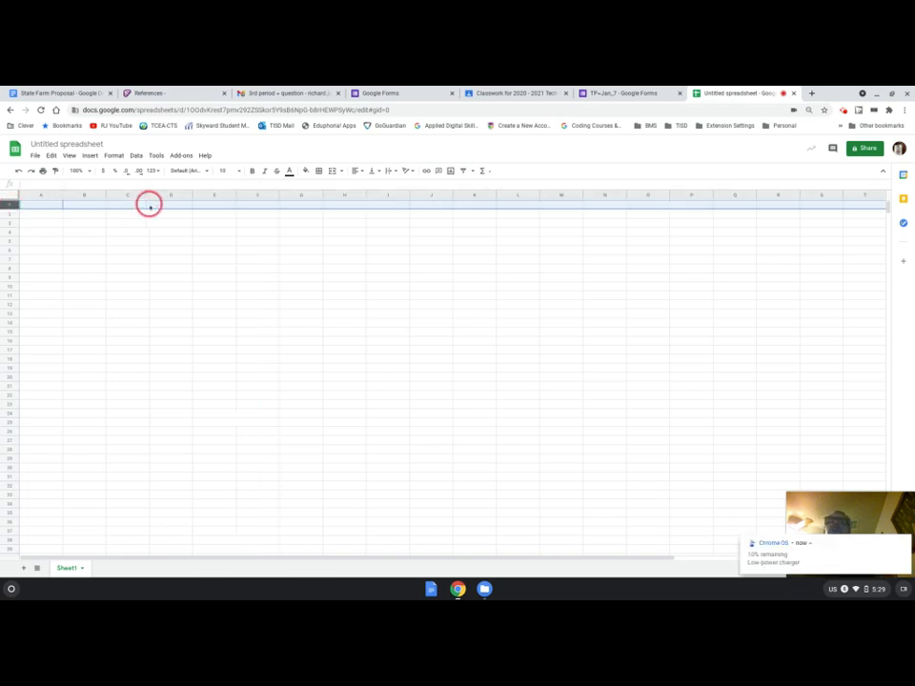
pyautogui.click(11, 239)
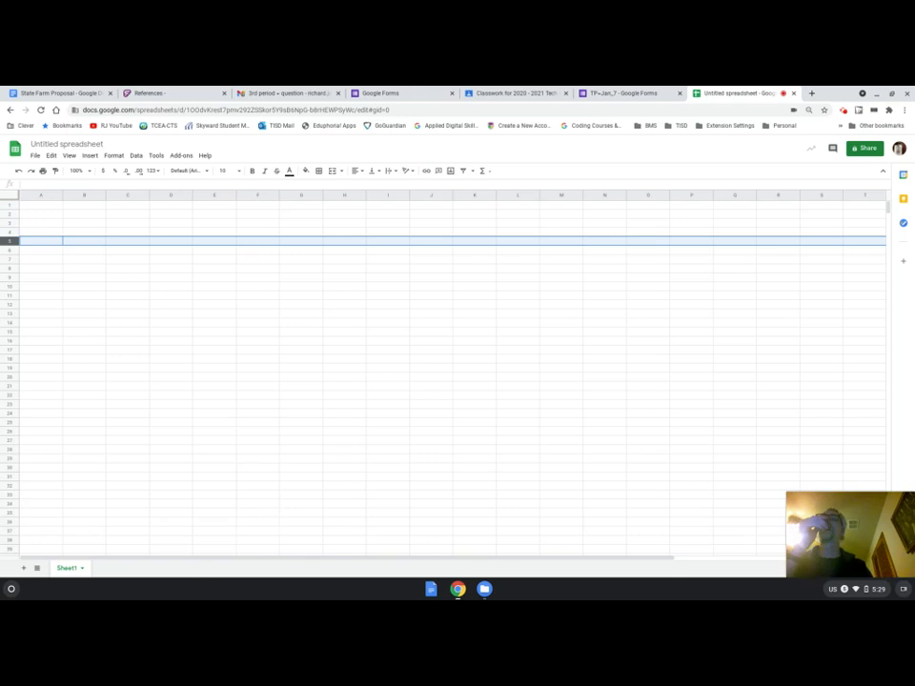
# Enter the headers Date, Breakfast, Lunch, Snack and Dinner across cells A1 to E1
pyautogui.click(40, 208)
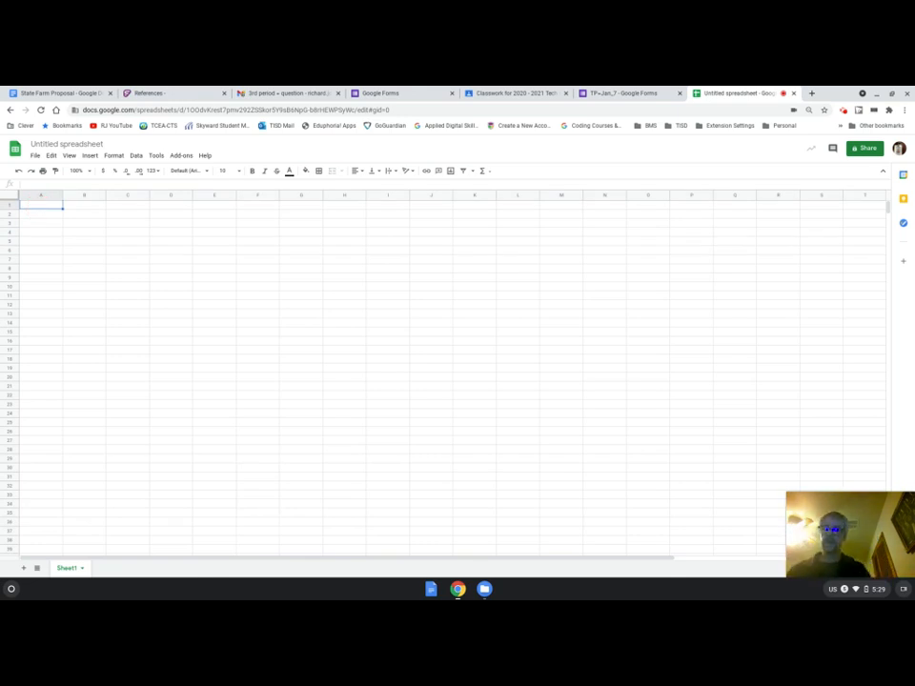
pyautogui.write('D')
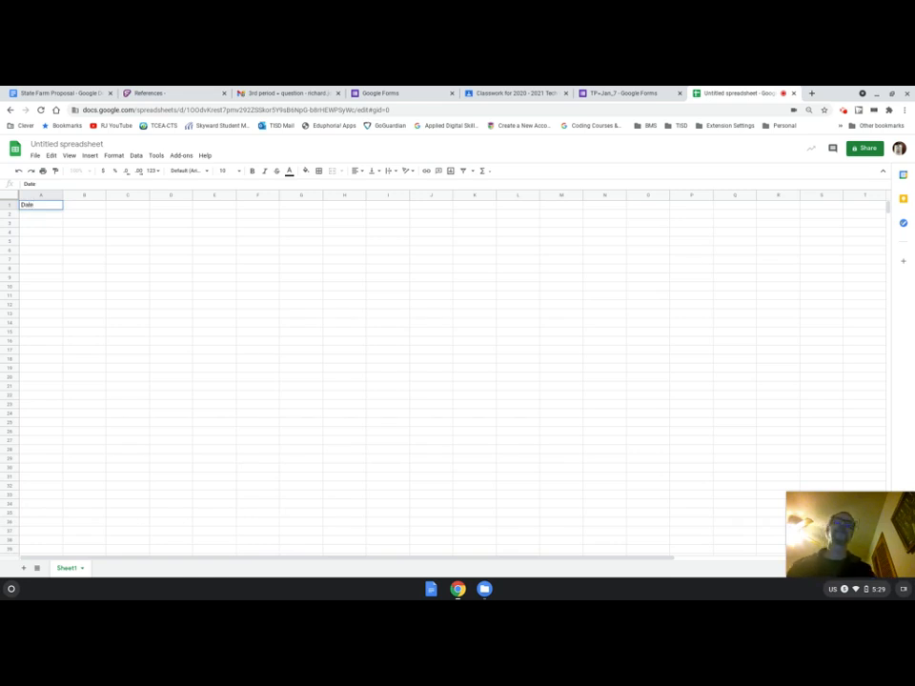
pyautogui.write('ate')
pyautogui.click(91, 209)
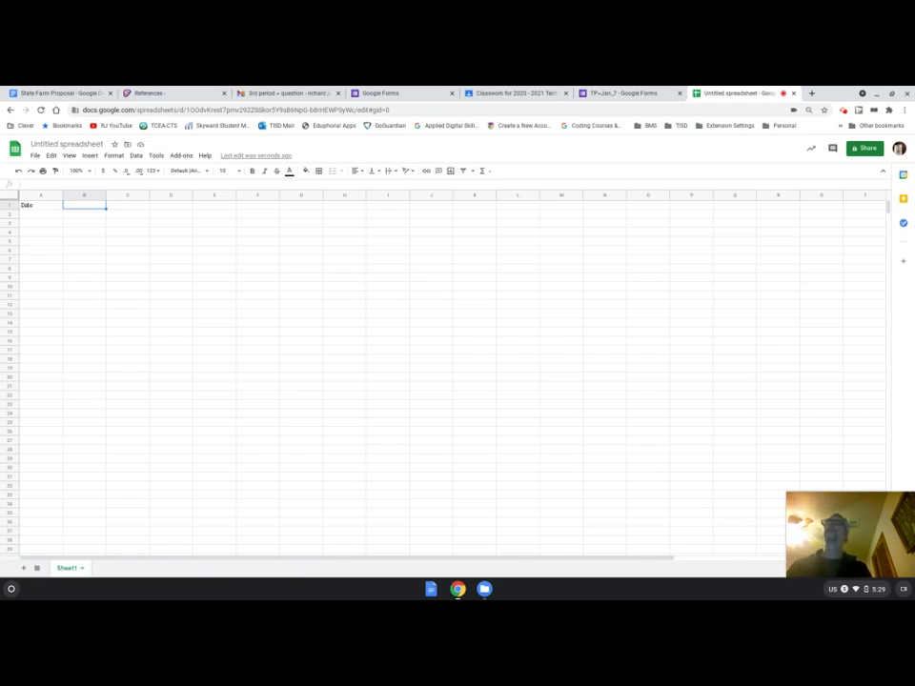
pyautogui.write('b')
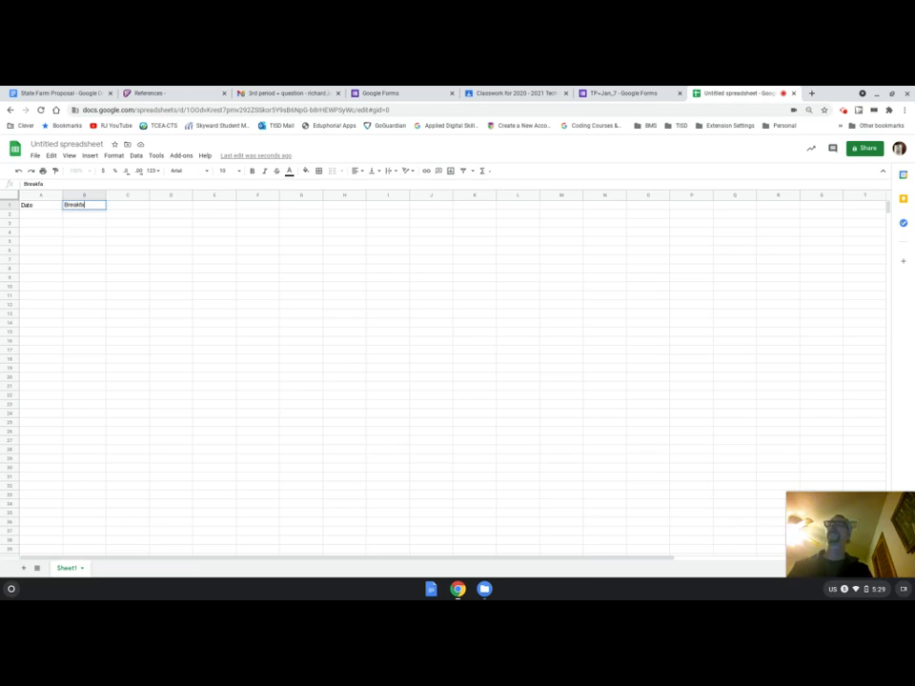
pyautogui.click(146, 208)
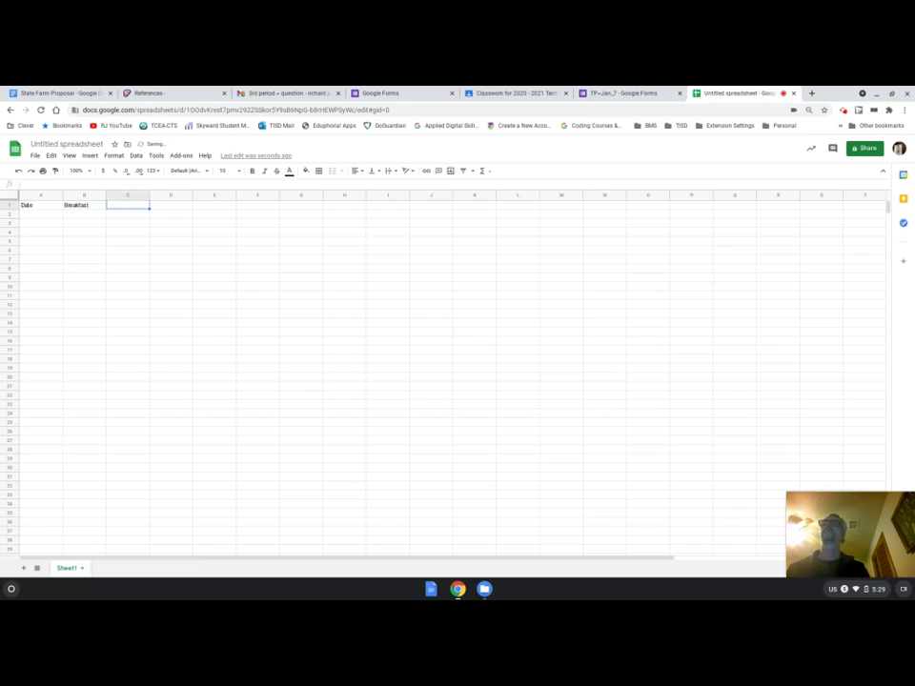
pyautogui.write('Lunch')
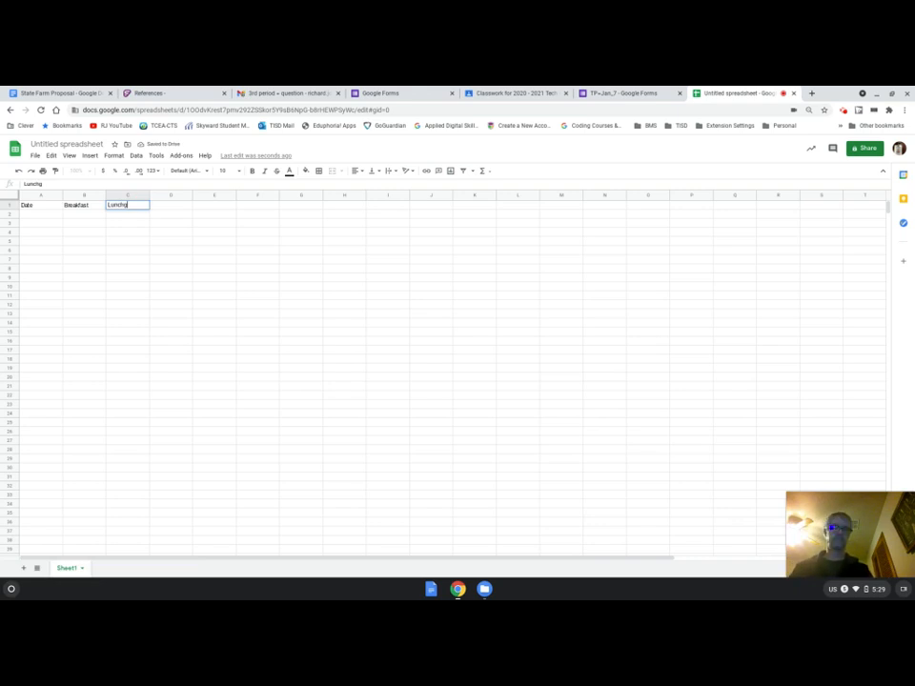
pyautogui.click(176, 209)
pyautogui.write('Snack')
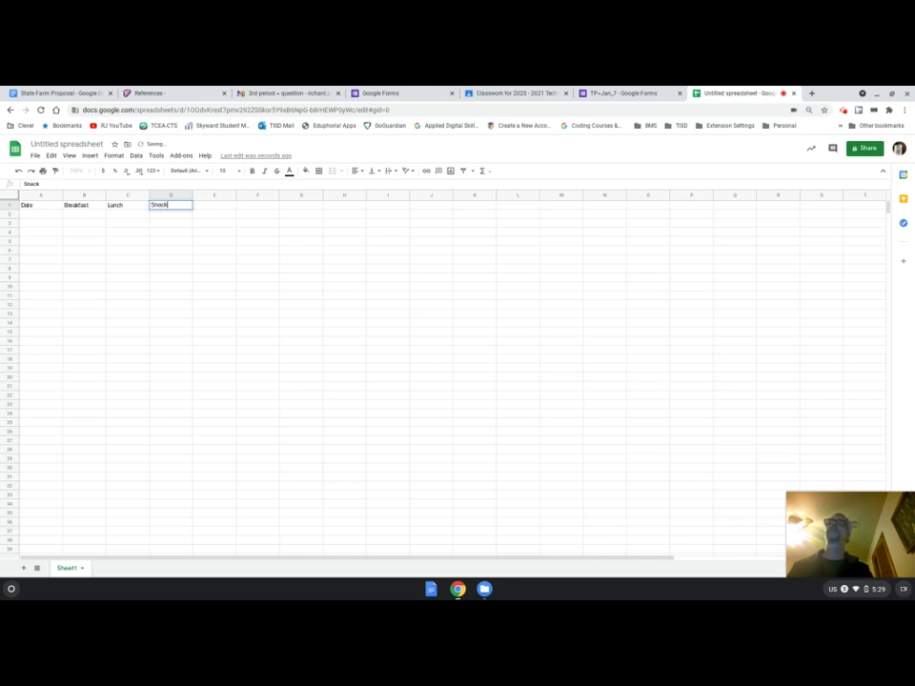
pyautogui.click(213, 208)
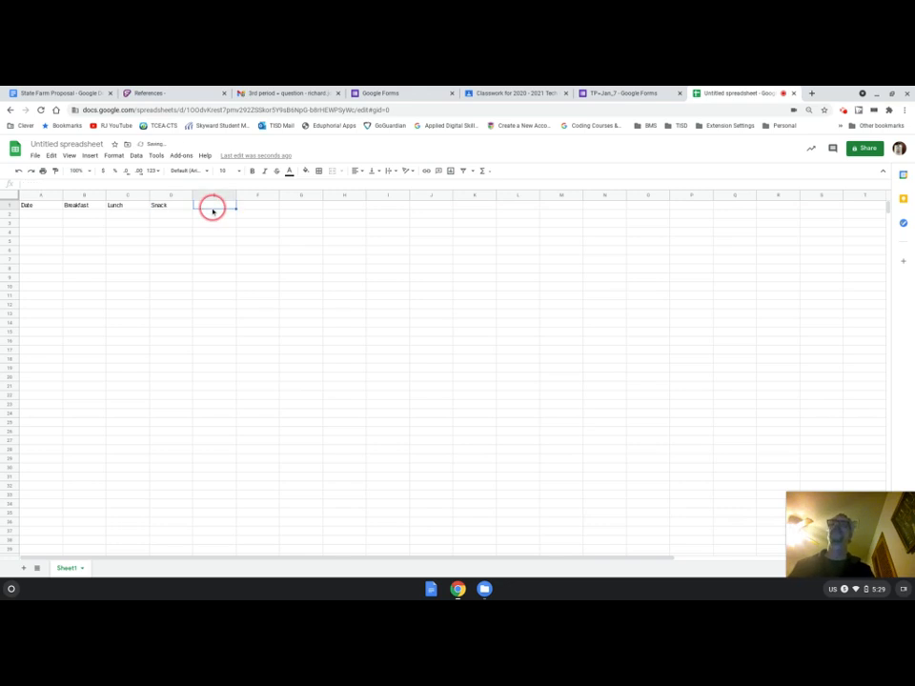
pyautogui.write('Dinner')
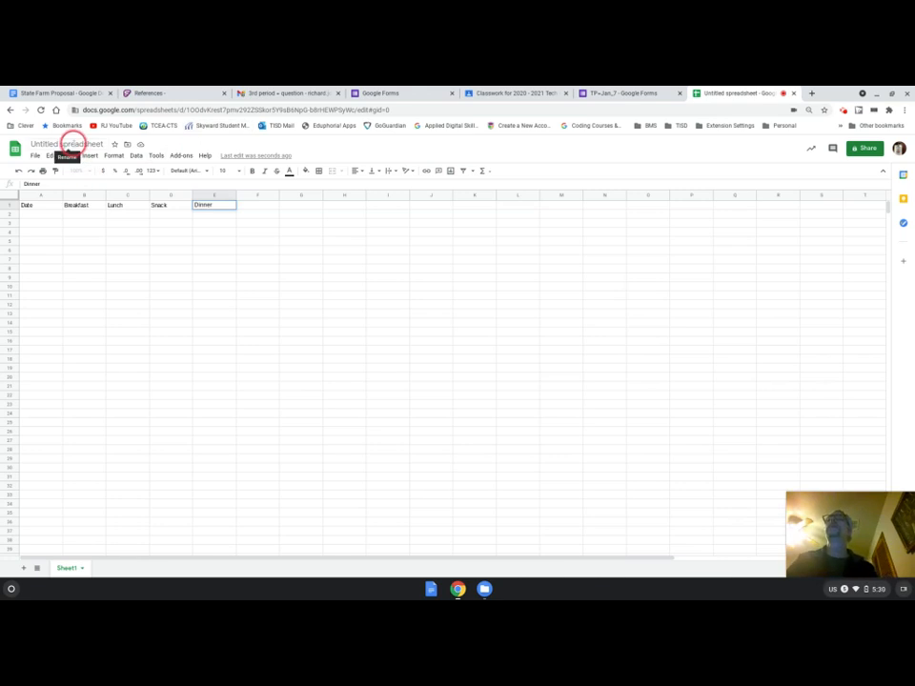
# Rename the untitled spreadsheet as Daily Meals
pyautogui.click(69, 143)
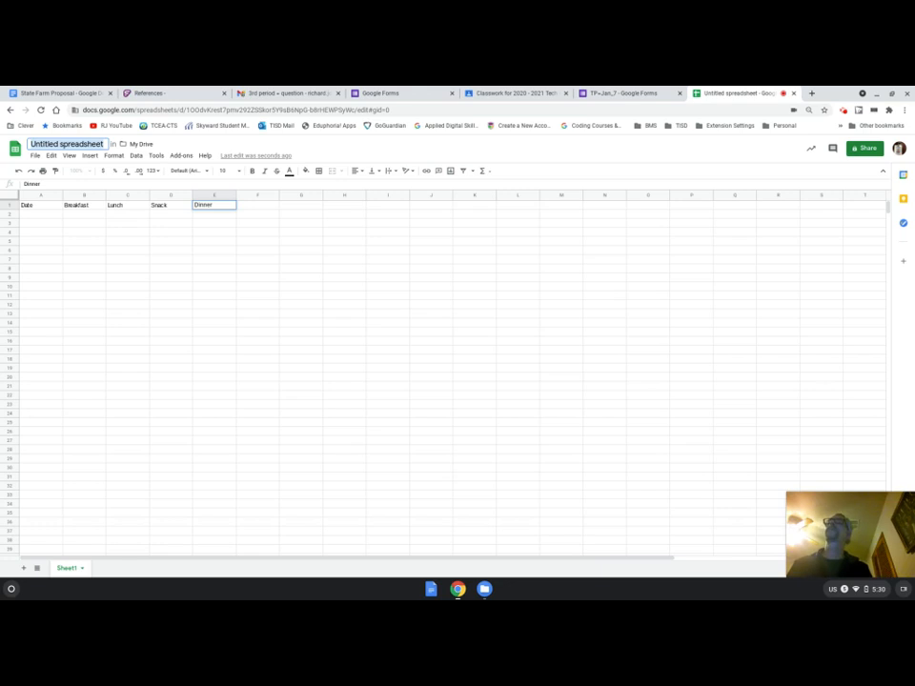
pyautogui.write('Da')
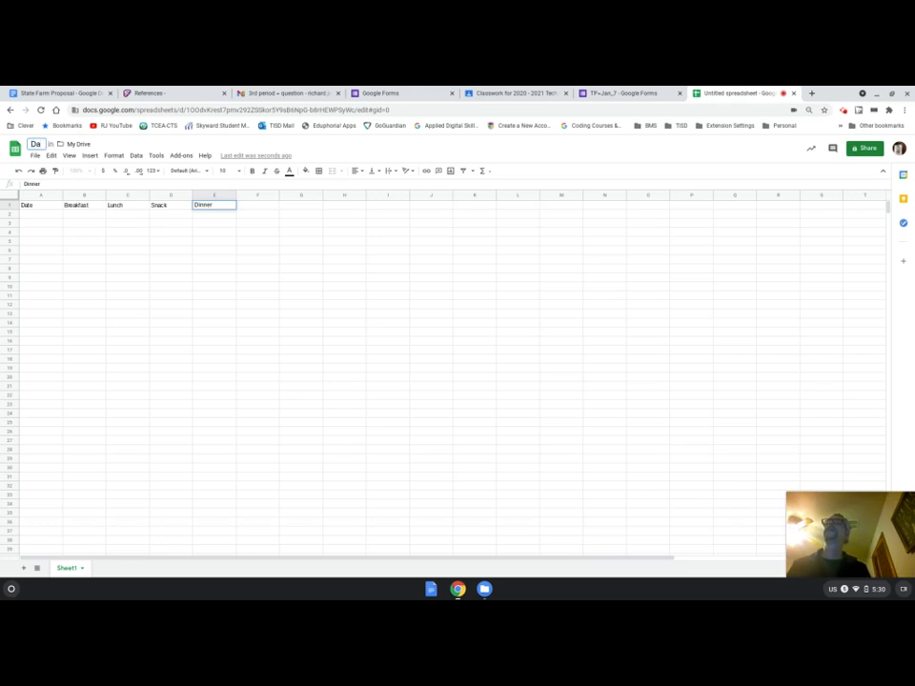
pyautogui.write('ily Meal')
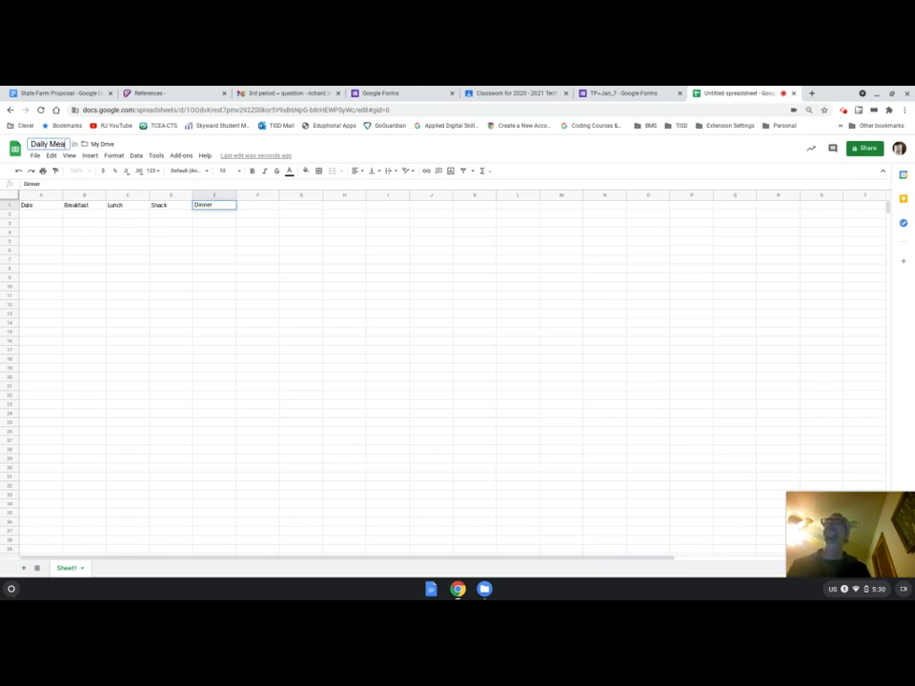
pyautogui.write('s')
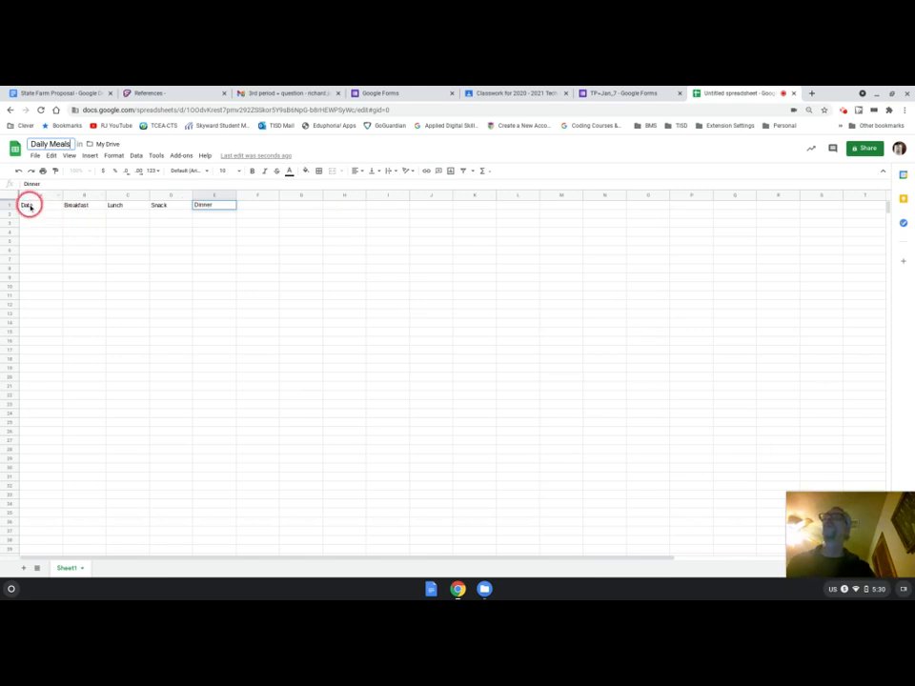
# Format the header cells A1 to E1 with font size 12, bold, italic and the Calibri font
pyautogui.moveTo(35, 206); pyautogui.dragTo(209, 207)
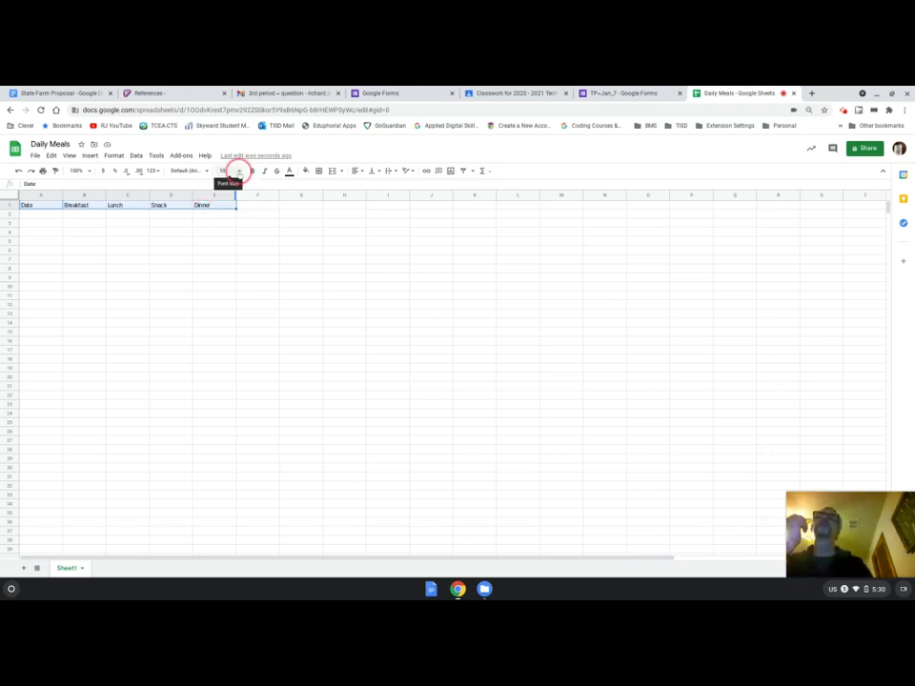
pyautogui.click(238, 171)
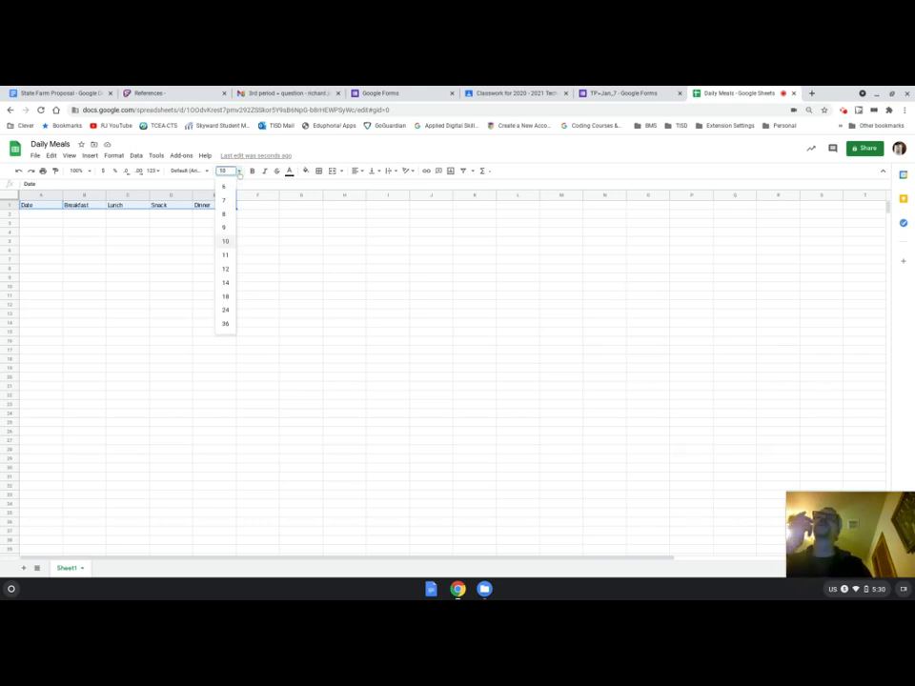
pyautogui.click(225, 268)
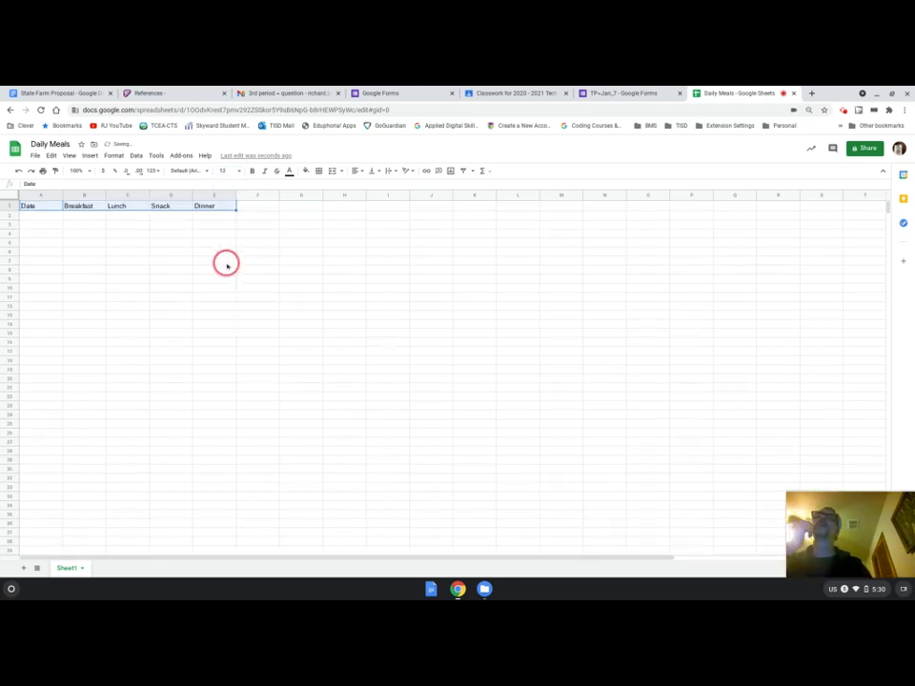
pyautogui.click(252, 173)
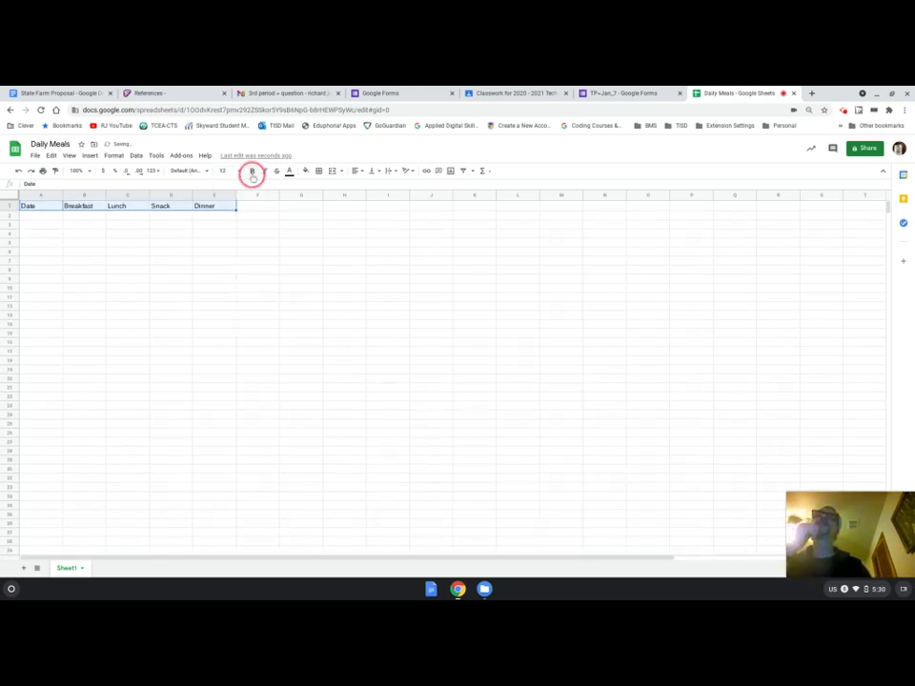
pyautogui.click(265, 172)
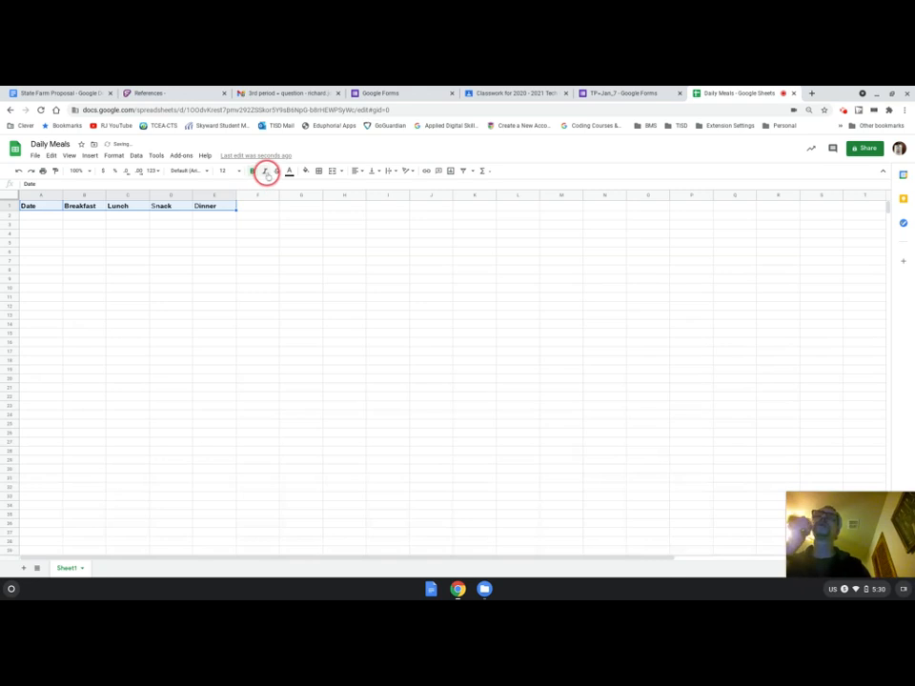
pyautogui.click(204, 173)
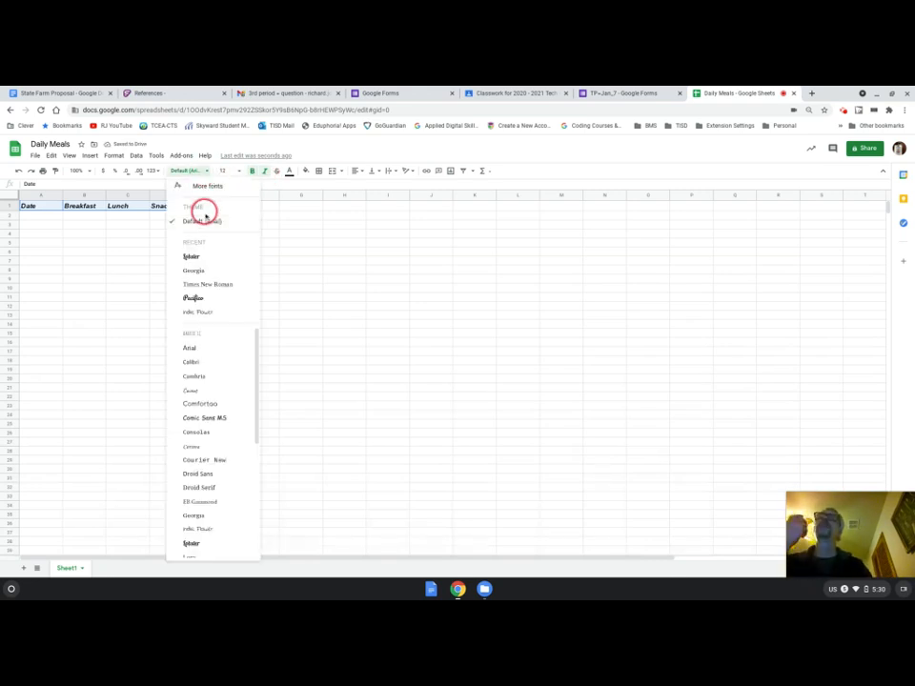
pyautogui.click(206, 363)
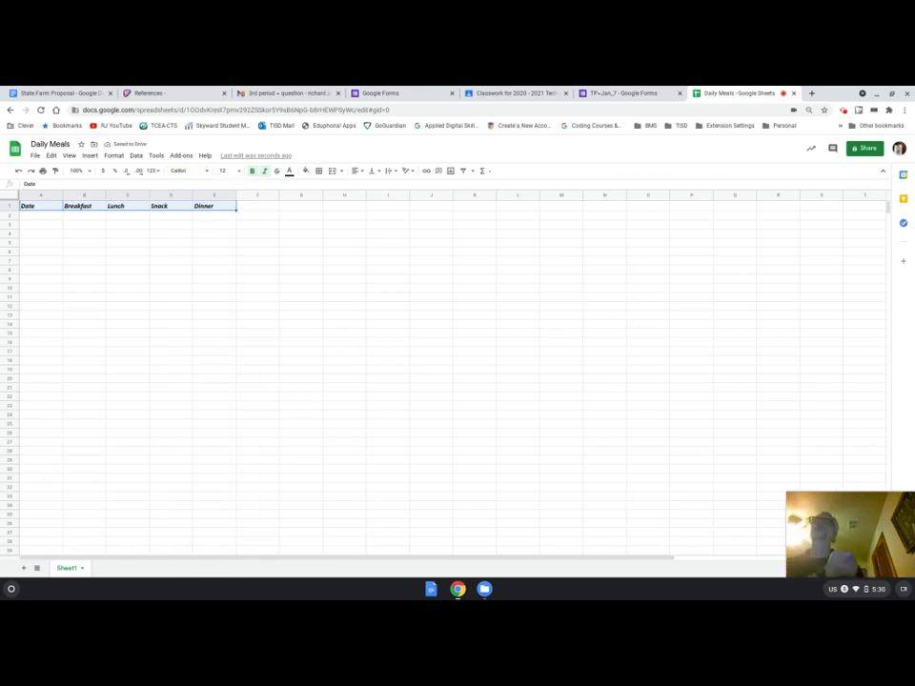
pyautogui.click(32, 242)
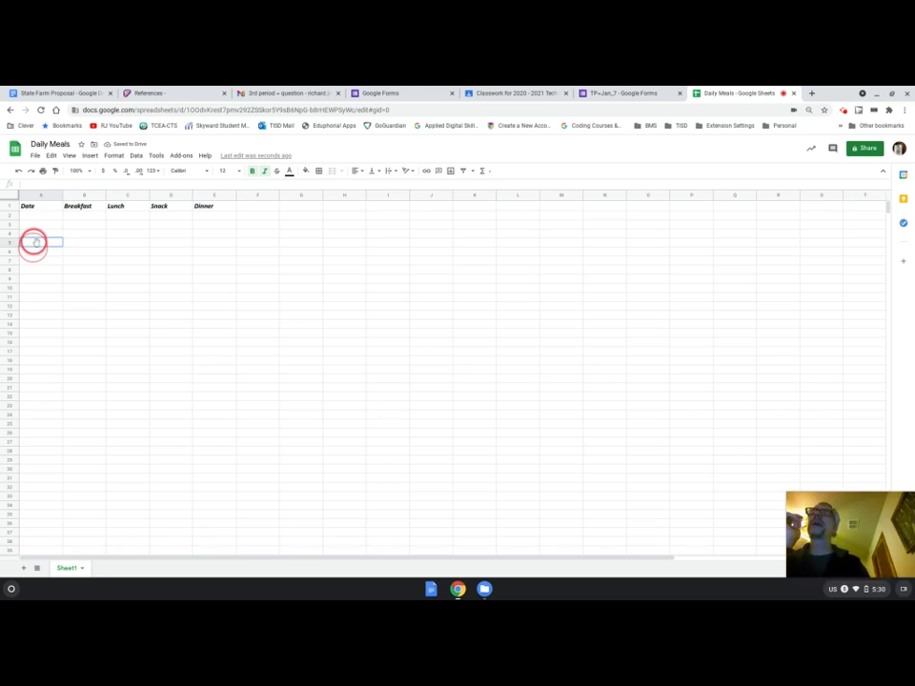
# Enter the date January 01,2021 in cell A2 under the Date header
pyautogui.click(38, 225)
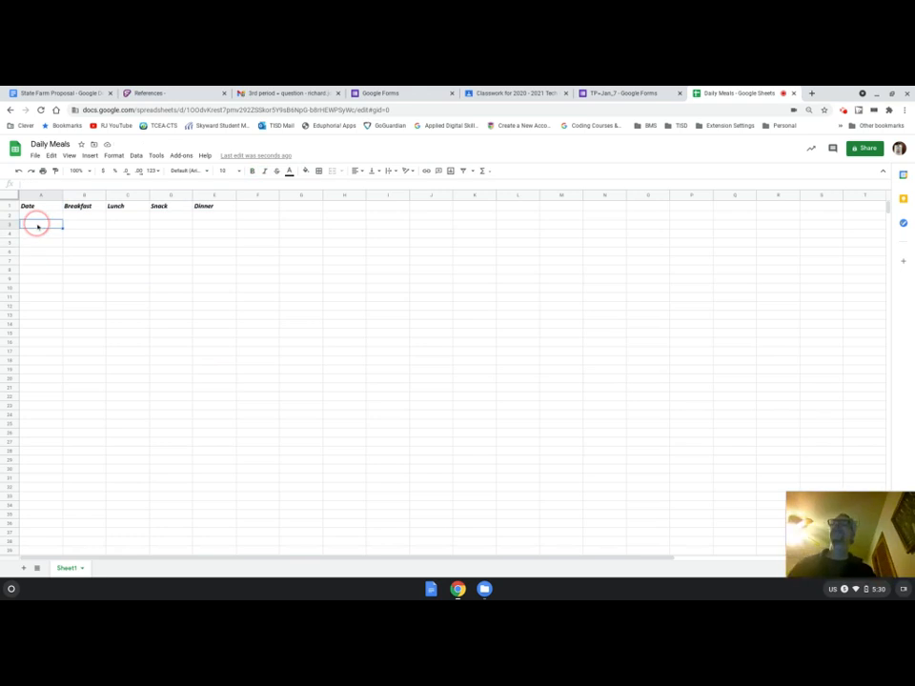
pyautogui.click(41, 219)
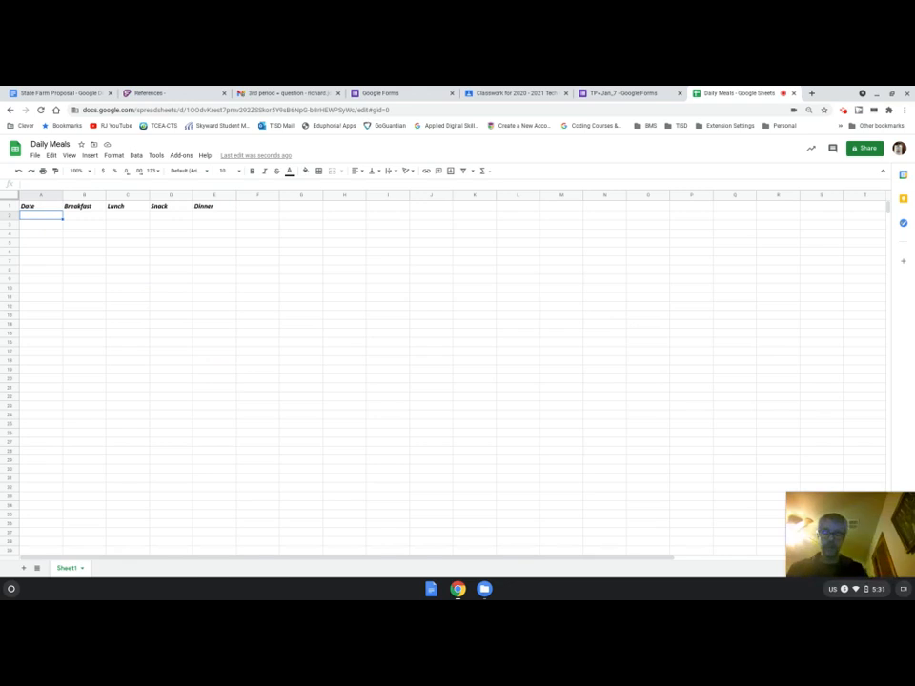
pyautogui.write('January 01,20')
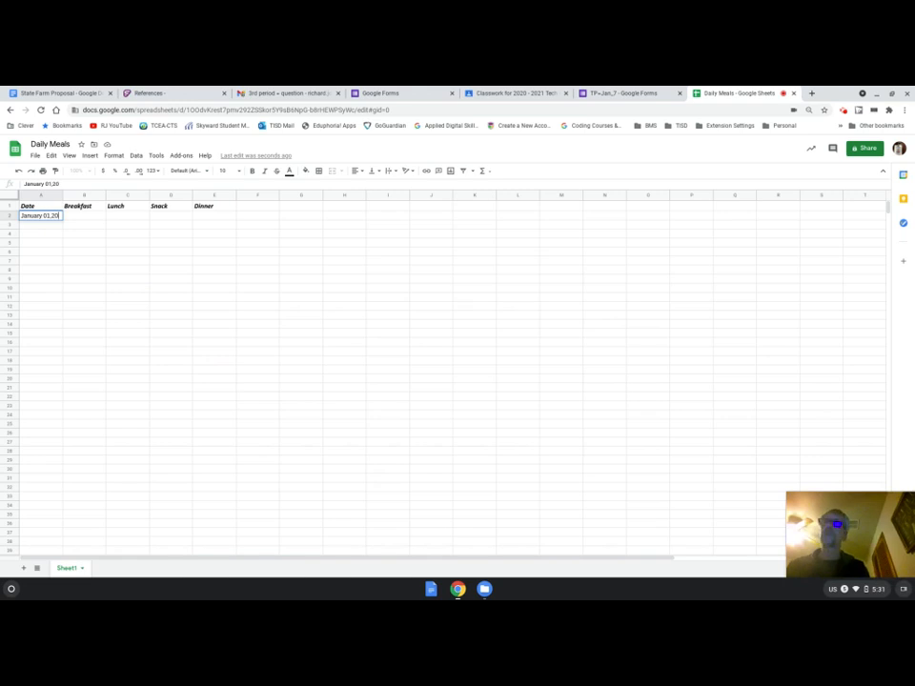
pyautogui.write('21')
pyautogui.press('Return')
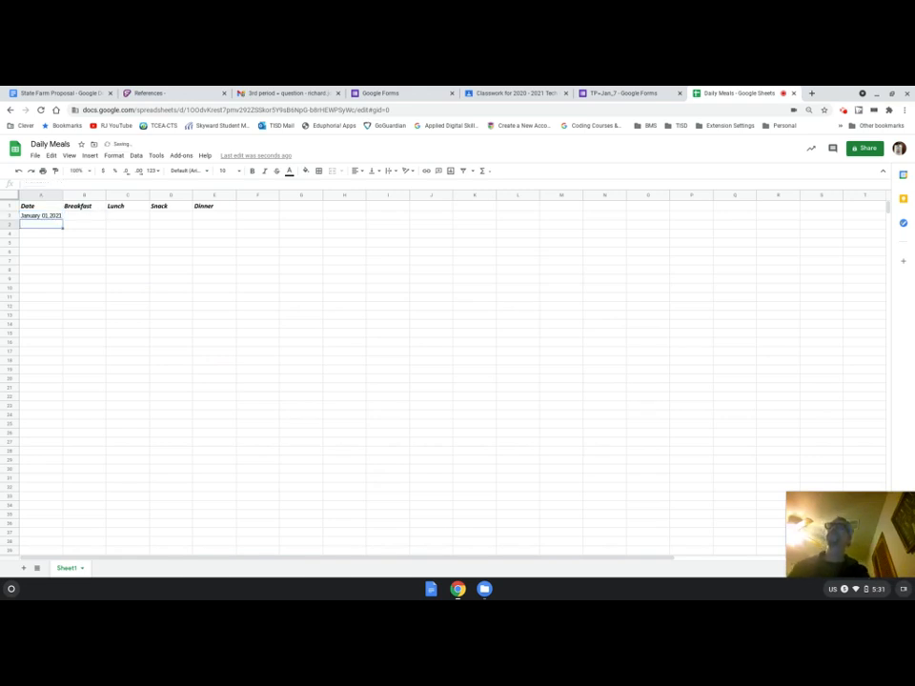
# Extend the date in A2 down the Date column to cell A20 as a daily series
pyautogui.click(44, 216)
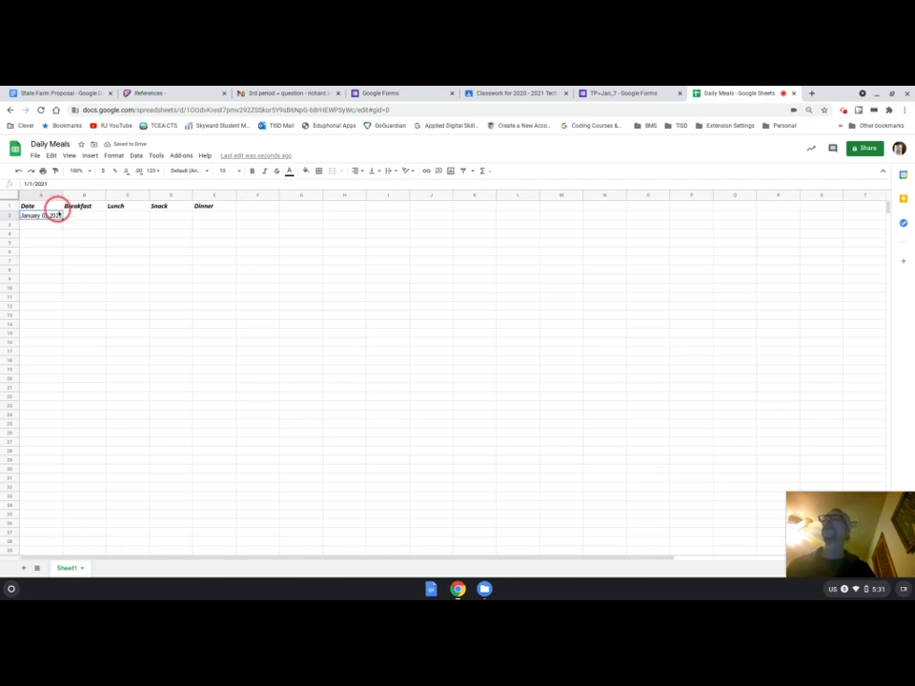
pyautogui.click(47, 234)
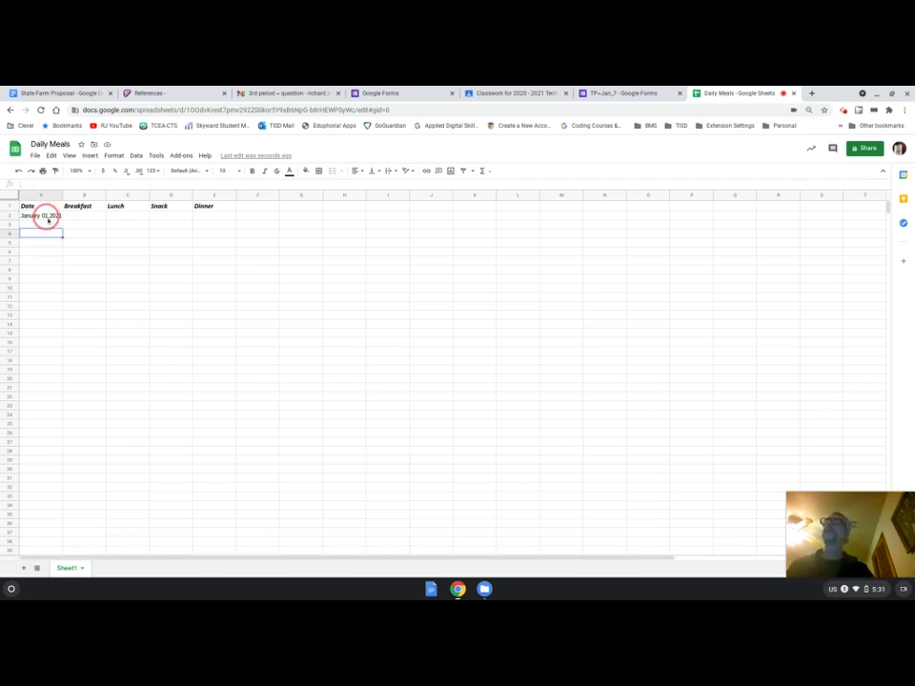
pyautogui.click(47, 218)
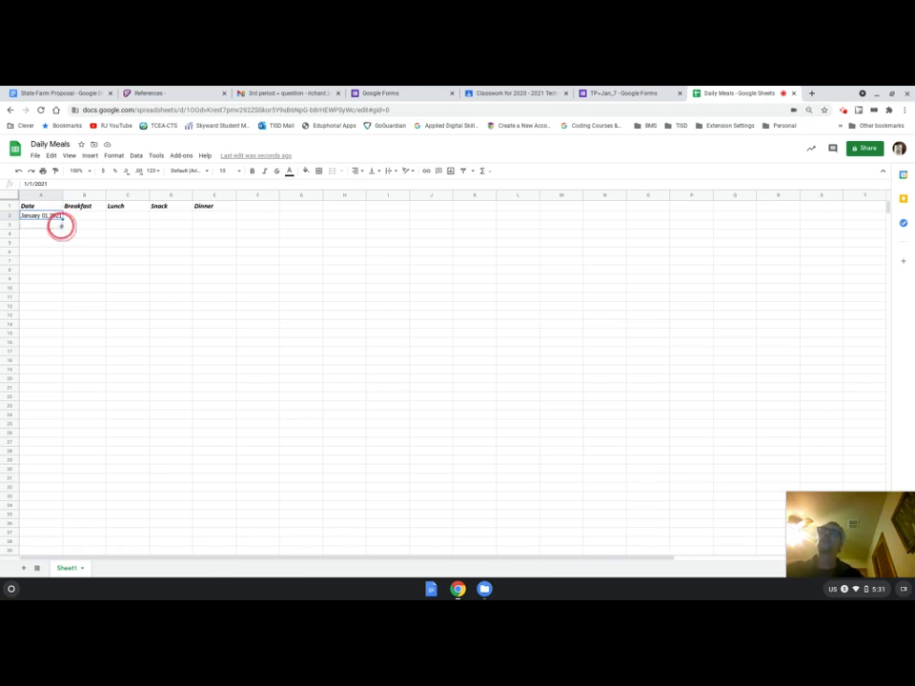
pyautogui.moveTo(61, 225); pyautogui.dragTo(68, 379)
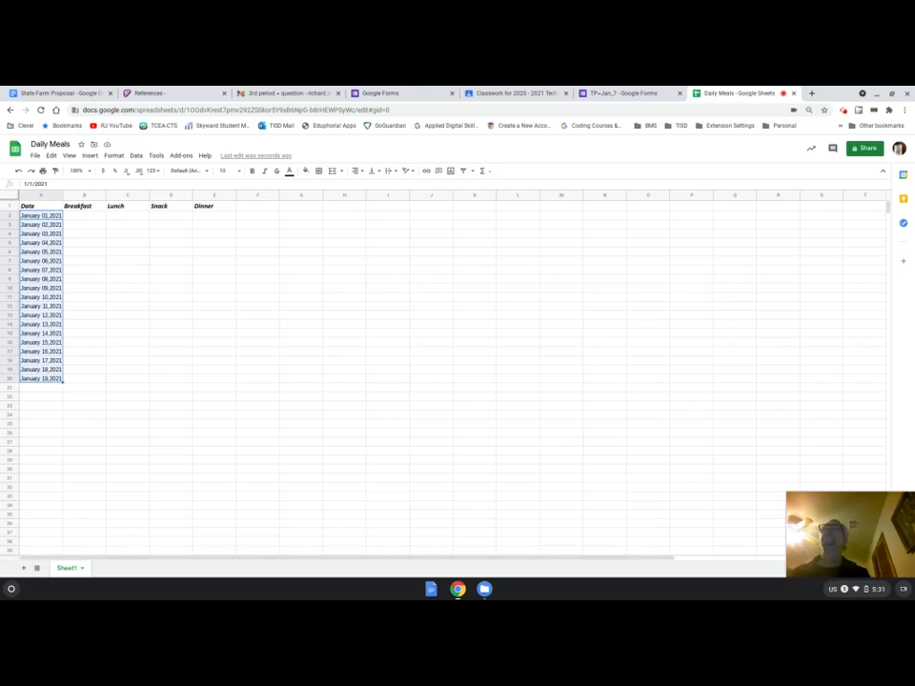
# Try extending the values 1, 5 and 10 from cells F2 to F4 down to F20, and clear the filled cells
pyautogui.click(270, 219)
pyautogui.write('1')
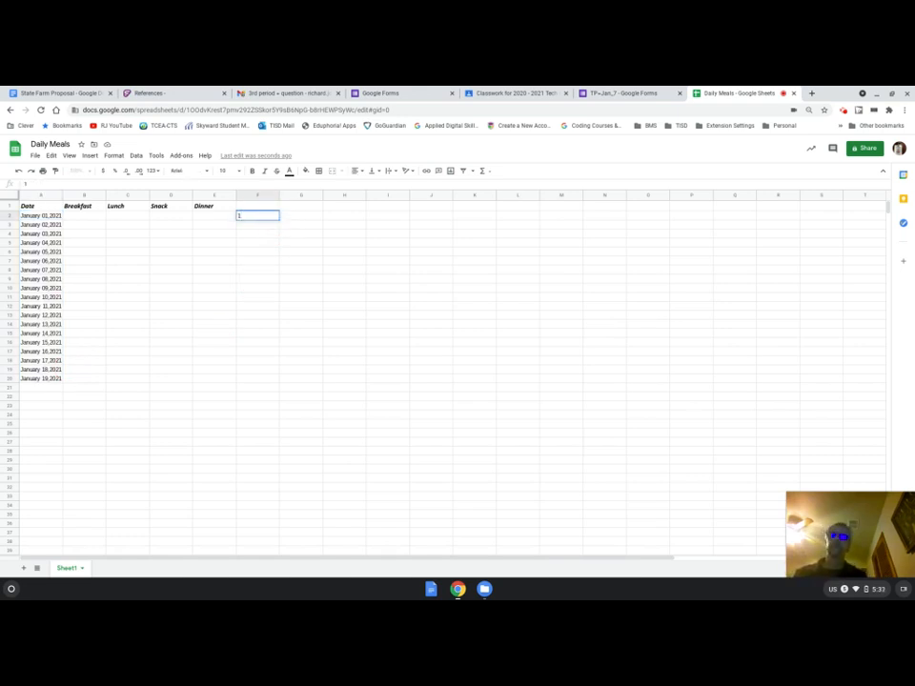
pyautogui.press('Return')
pyautogui.write('5')
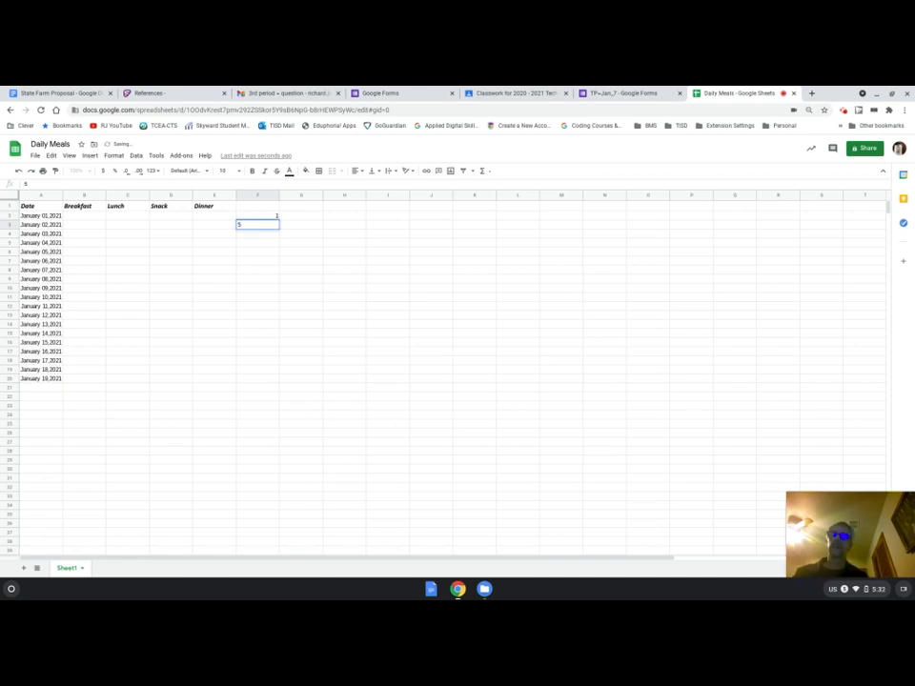
pyautogui.press('Return')
pyautogui.write('10')
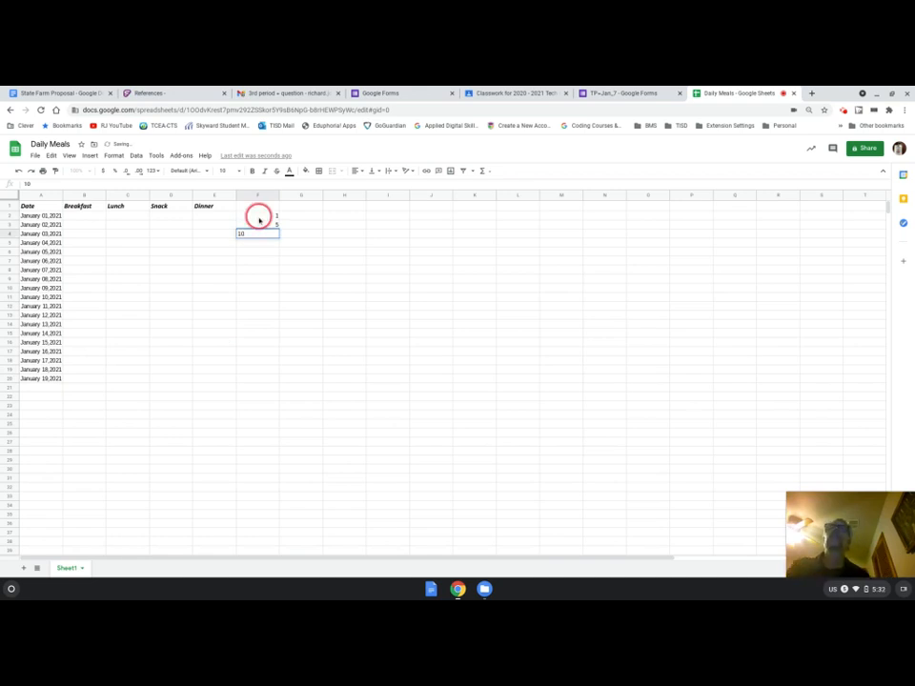
pyautogui.moveTo(271, 213); pyautogui.dragTo(274, 236)
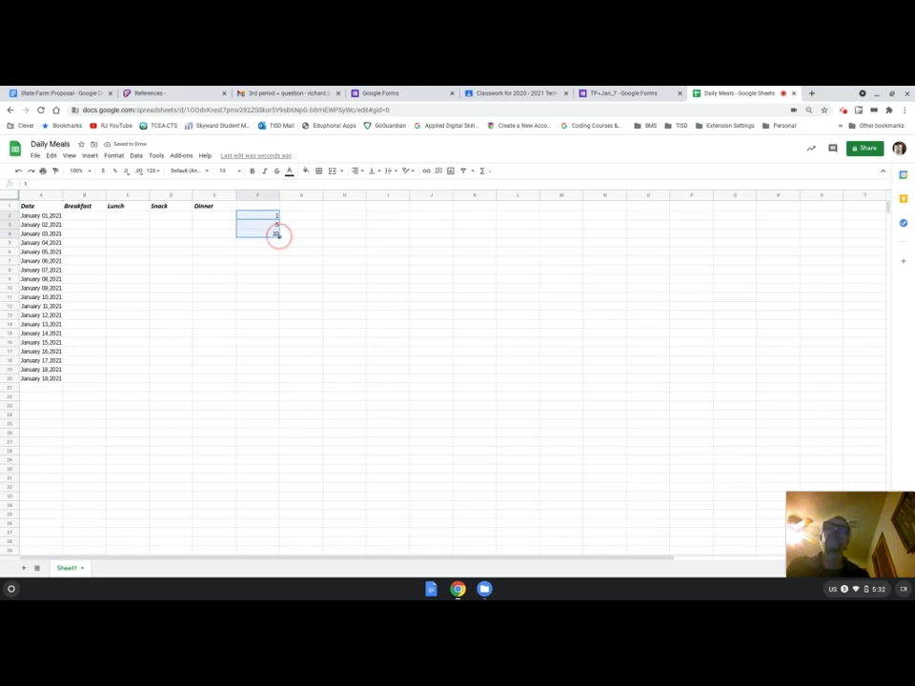
pyautogui.moveTo(277, 235); pyautogui.dragTo(278, 378)
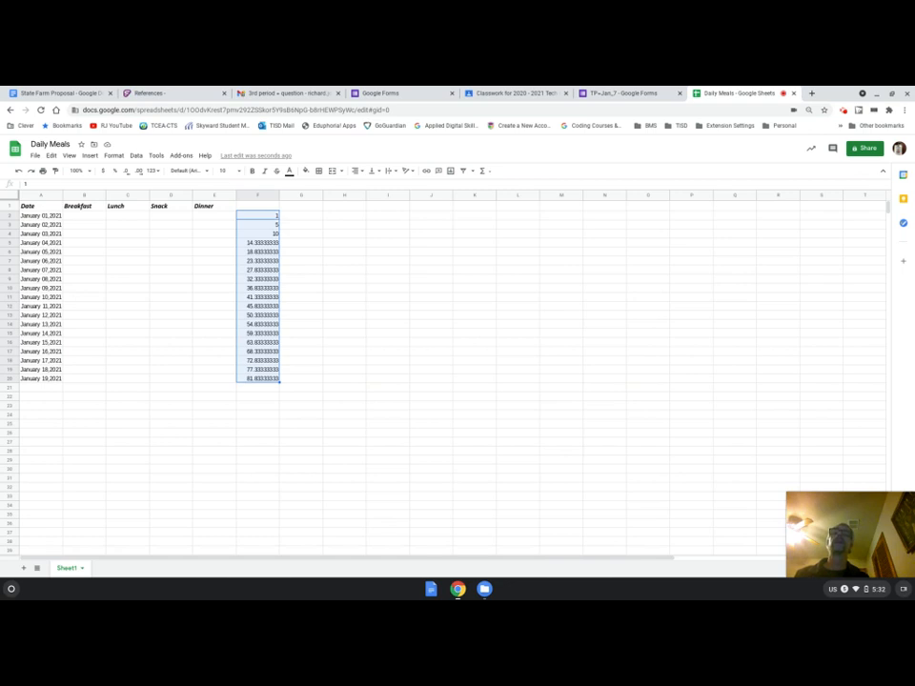
pyautogui.press('Delete')
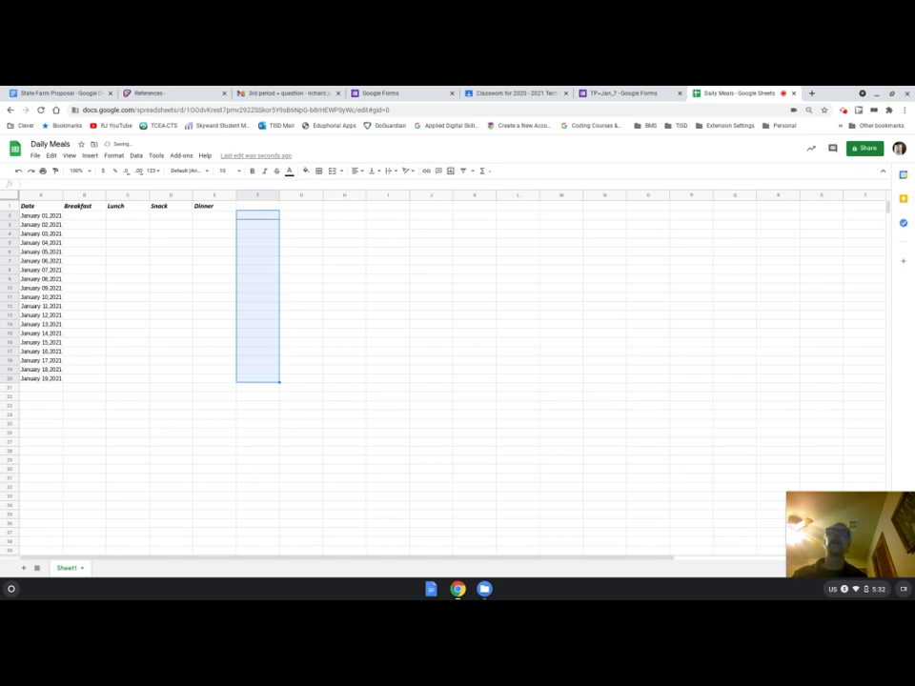
pyautogui.click(299, 315)
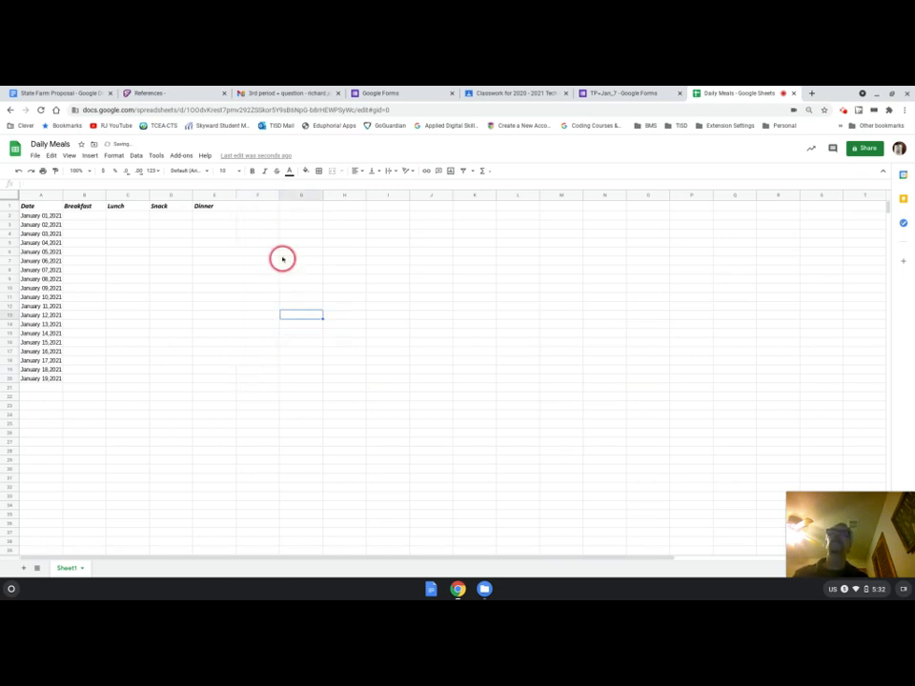
# Enter 1 and 2 in cells F2 and F3 and extend the number series down to F20
pyautogui.click(266, 216)
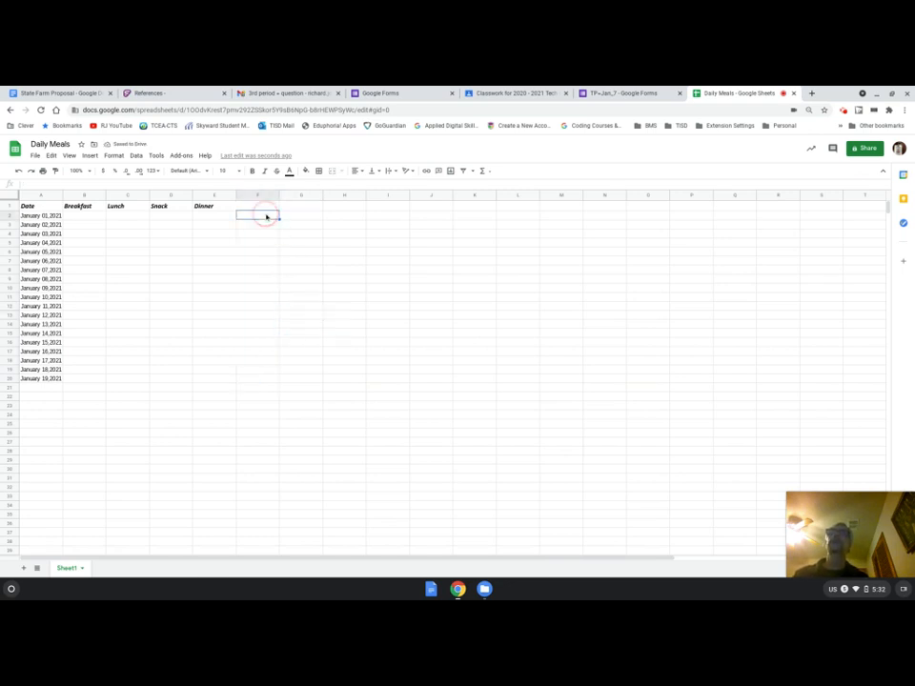
pyautogui.write('1')
pyautogui.click(265, 225)
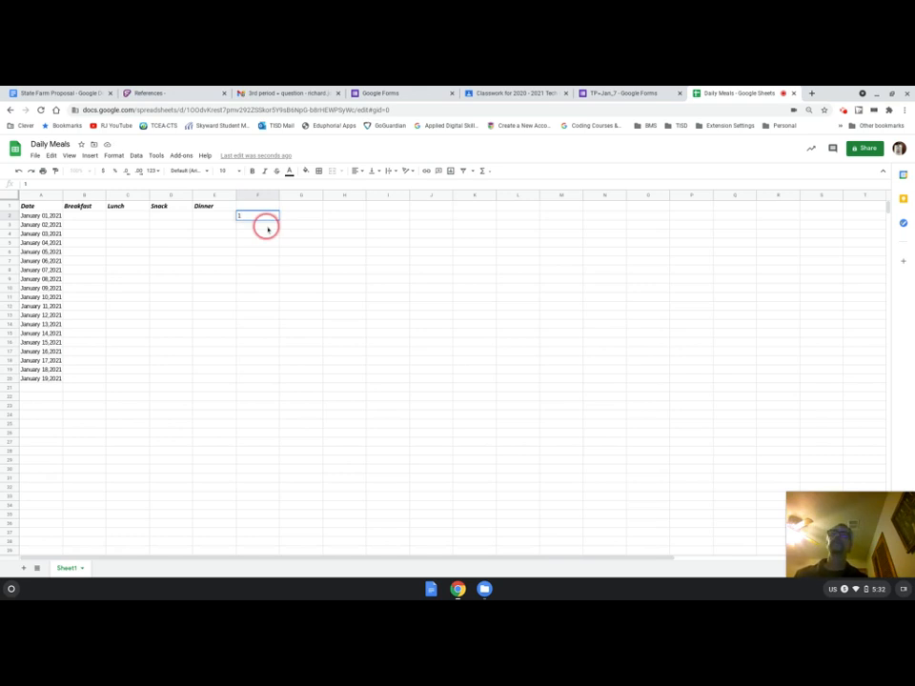
pyautogui.write('2')
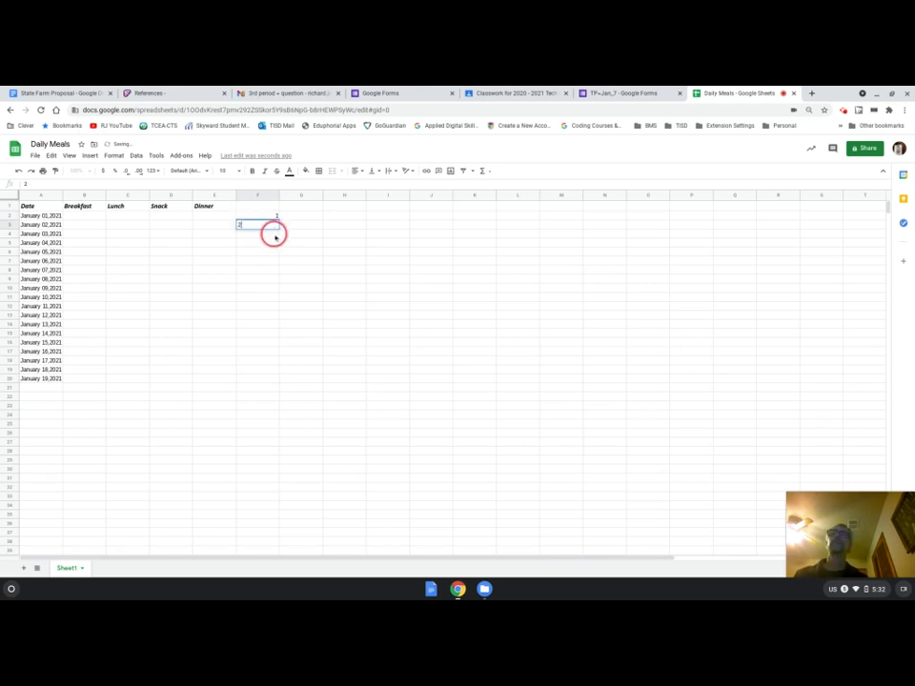
pyautogui.press('Return')
pyautogui.click(276, 217)
pyautogui.moveTo(278, 228); pyautogui.dragTo(269, 375)
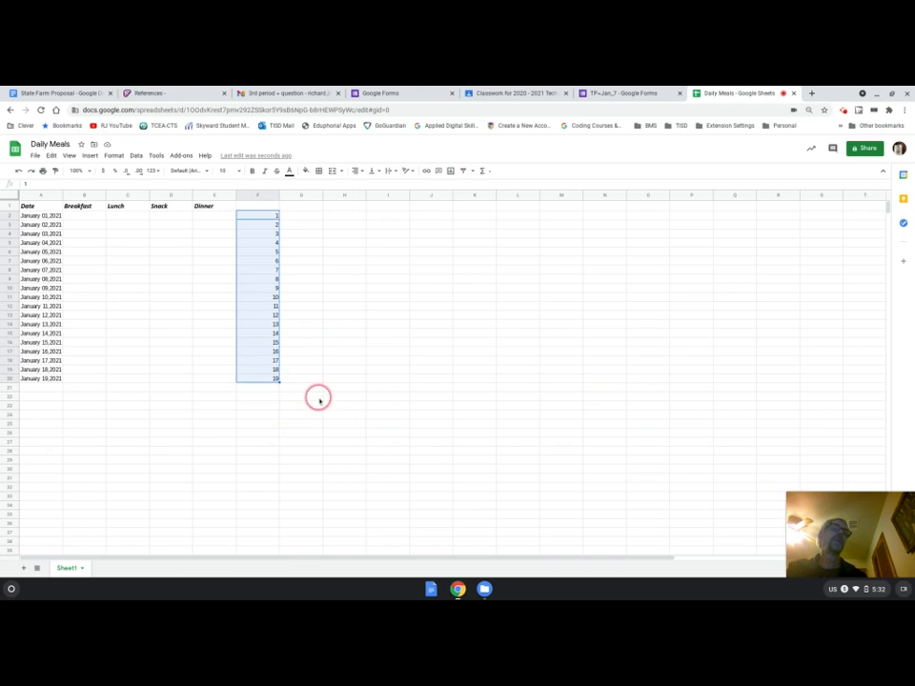
# Enter 2, 4 and 6 in cells G2 to G4 and extend the even-number series down to G20
pyautogui.click(311, 215)
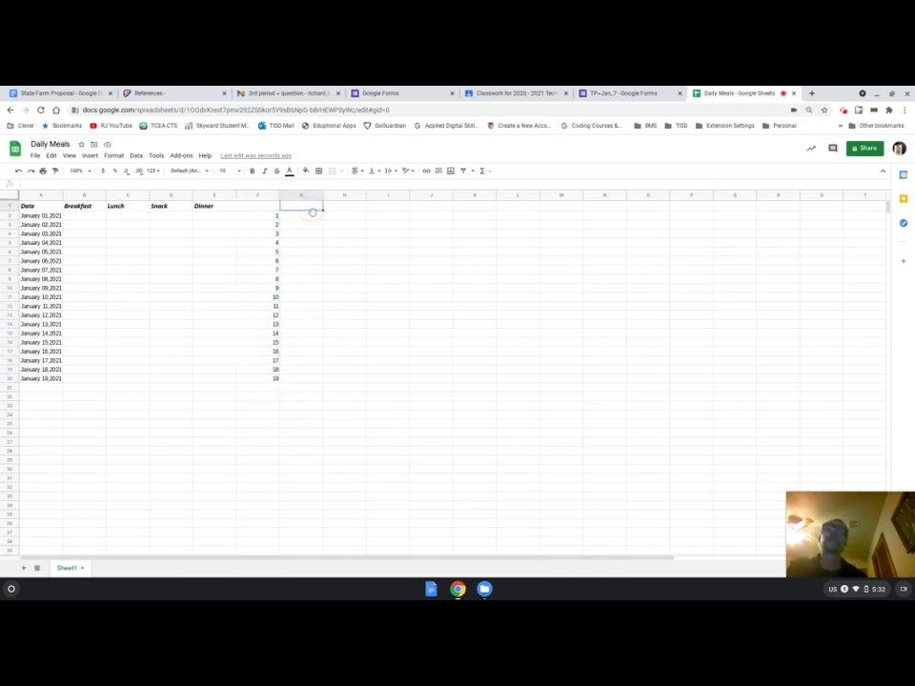
pyautogui.click(311, 217)
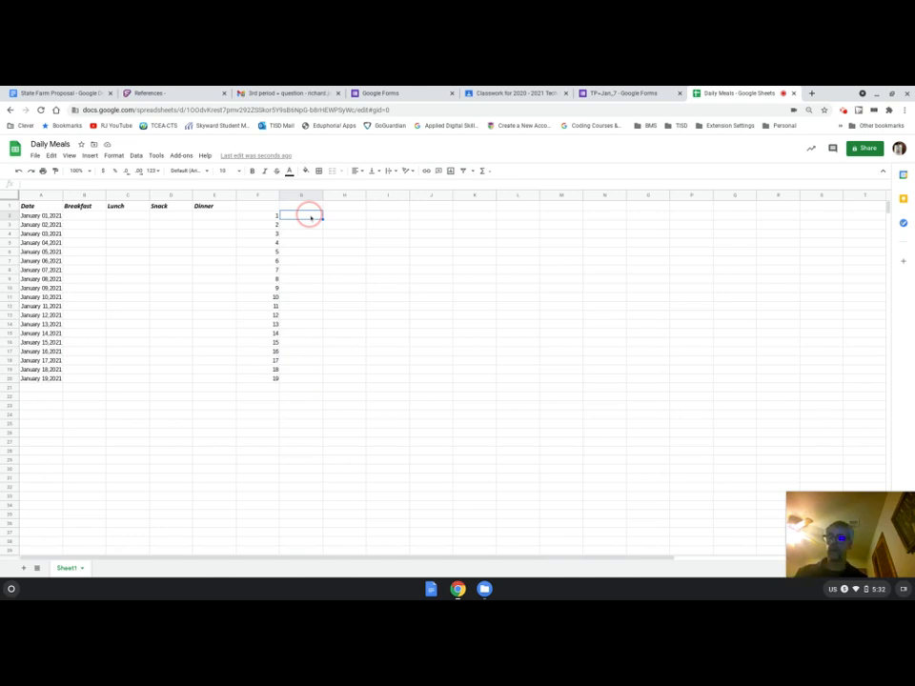
pyautogui.write('2')
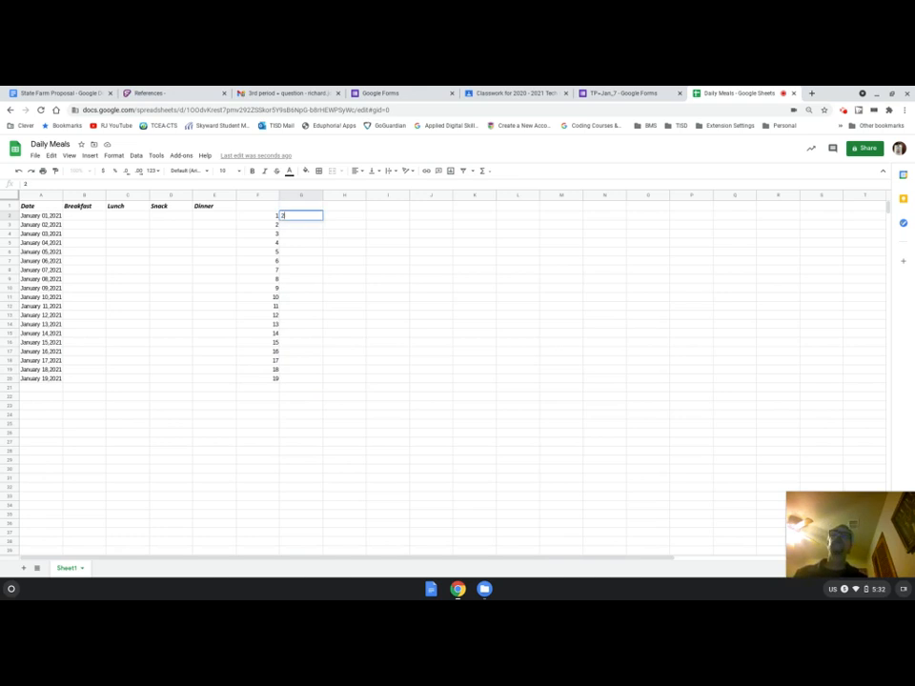
pyautogui.press('Return')
pyautogui.write('4')
pyautogui.press('Return')
pyautogui.write('6')
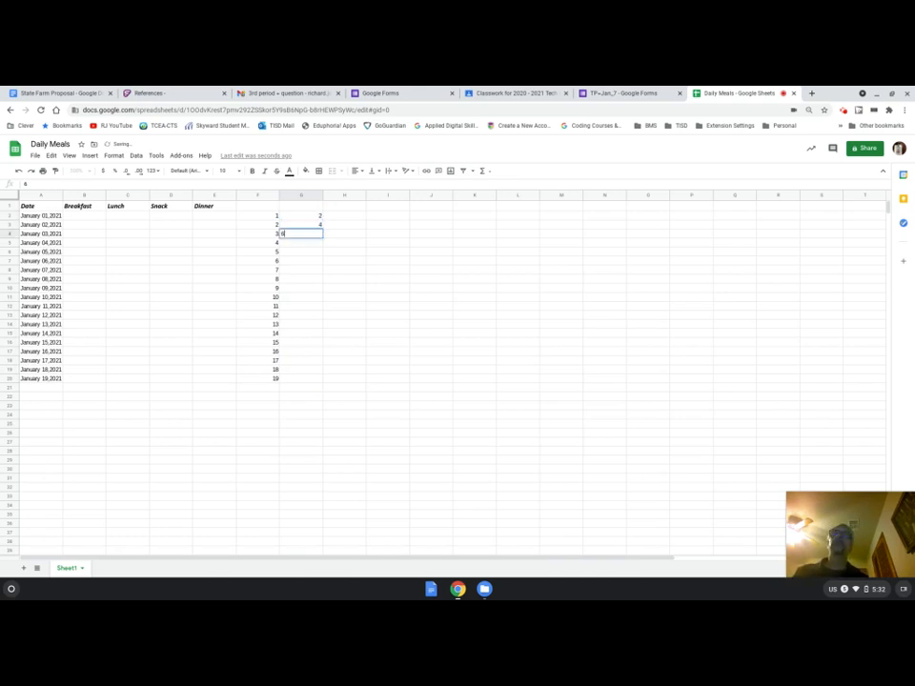
pyautogui.click(297, 273)
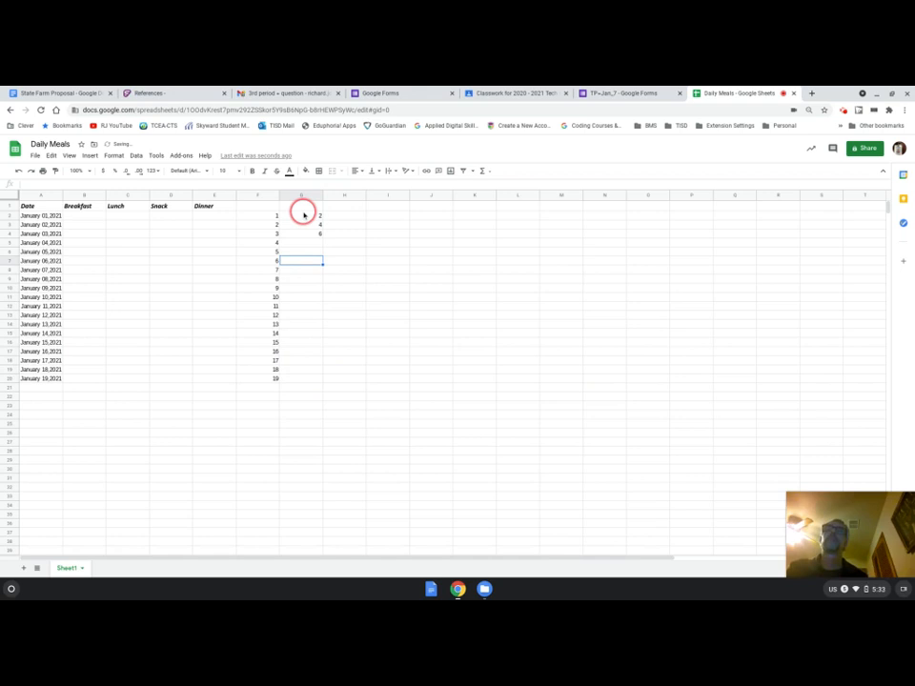
pyautogui.moveTo(302, 213); pyautogui.dragTo(322, 378)
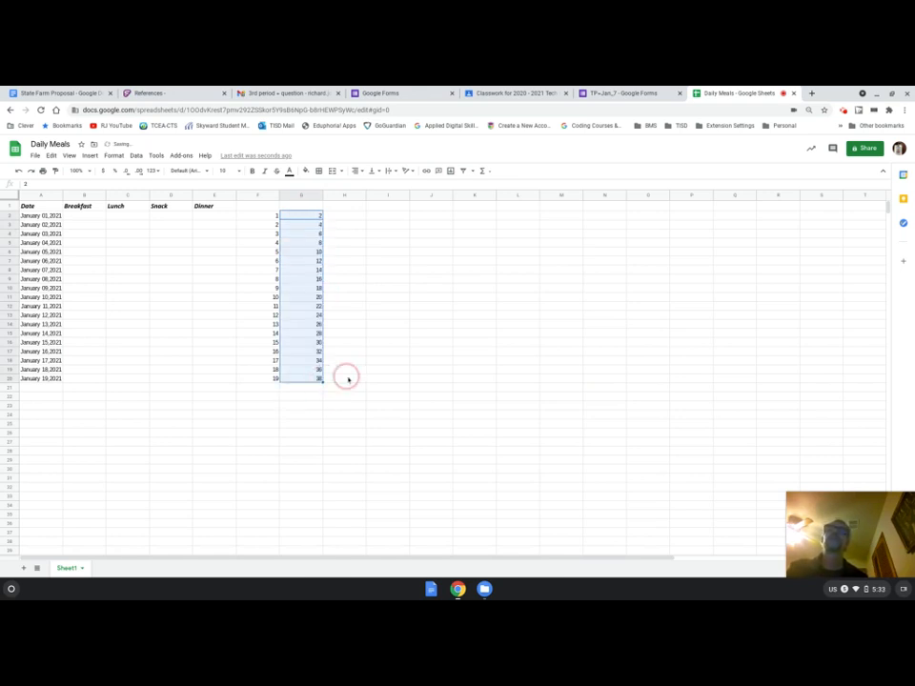
# Enter the letters a, b and c in cells H2 to H4 and extend the pattern down to H20
pyautogui.click(353, 215)
pyautogui.write('=')
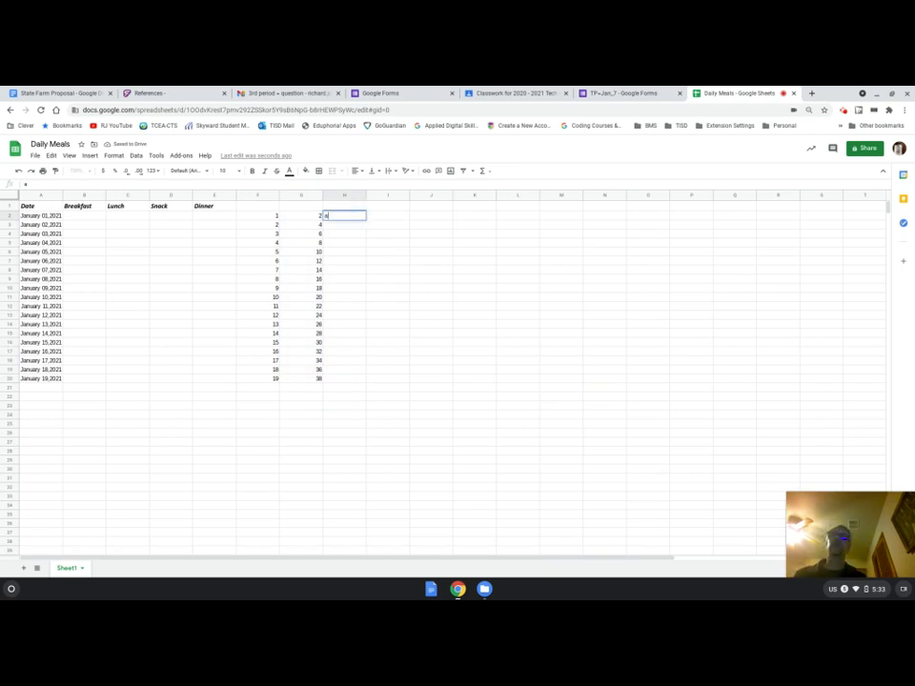
pyautogui.press('Return')
pyautogui.write('b')
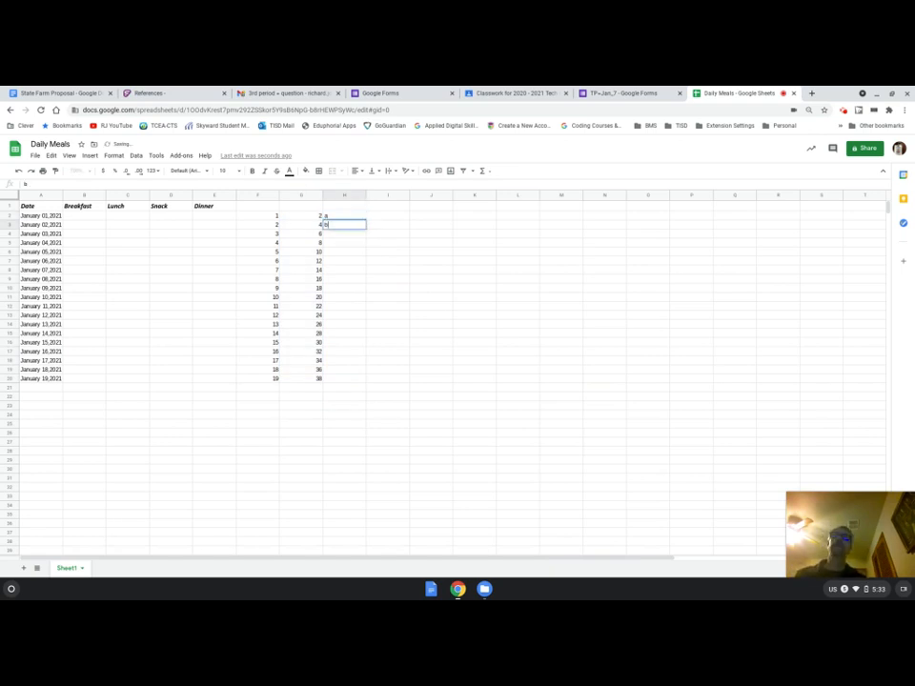
pyautogui.press('Return')
pyautogui.write('c')
pyautogui.moveTo(351, 215); pyautogui.dragTo(362, 379)
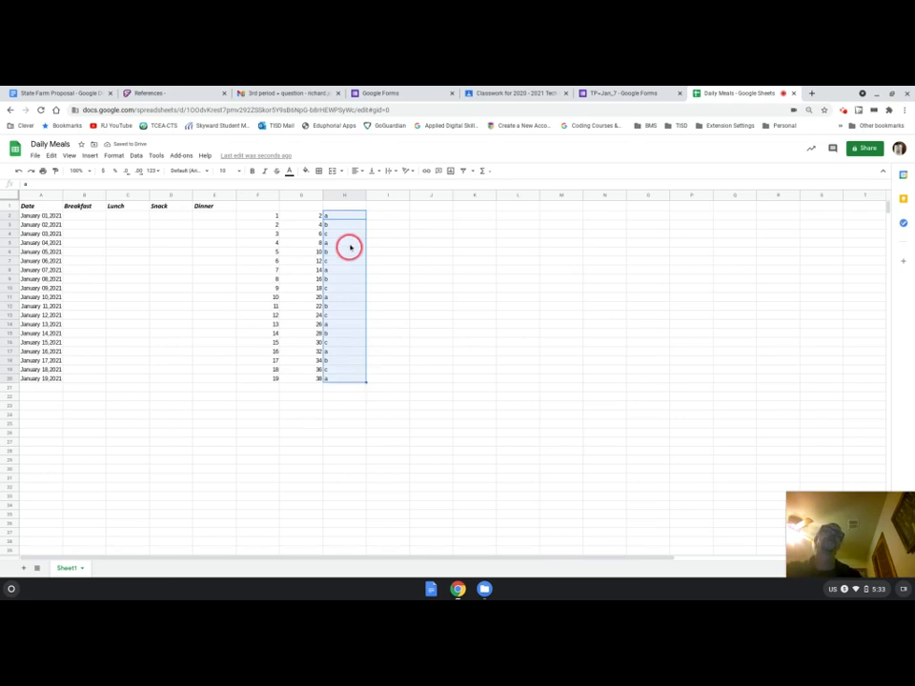
# Try filling column I from a single letter a in I2 down to I20, and clear the filled cells
pyautogui.click(380, 218)
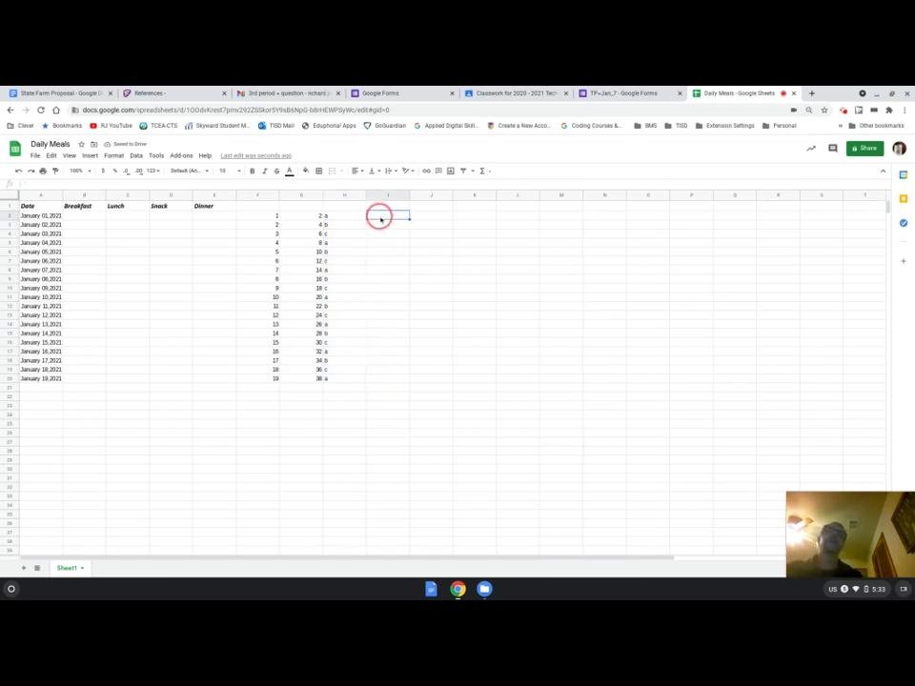
pyautogui.write('a')
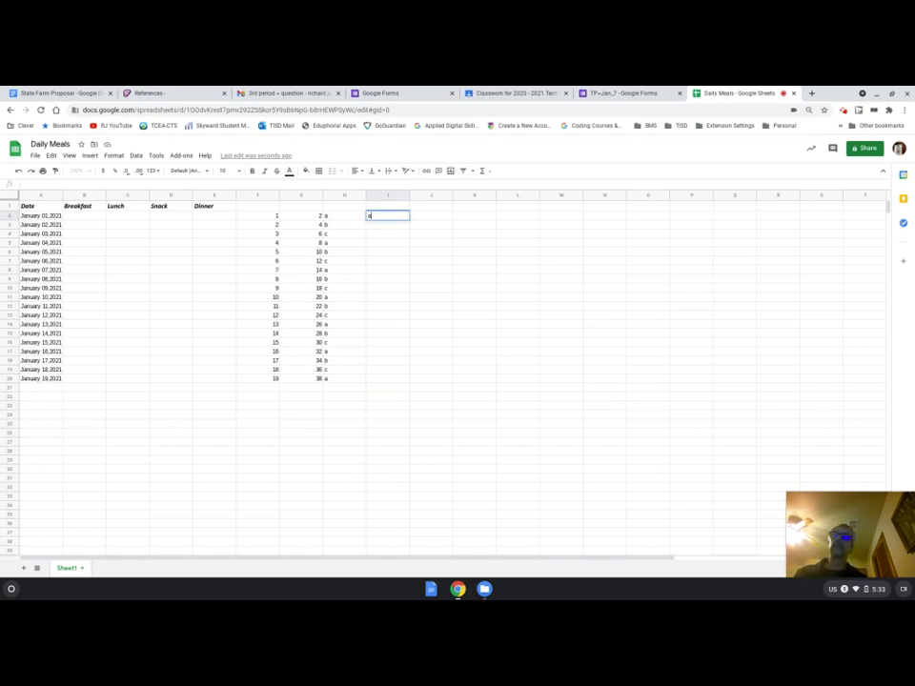
pyautogui.press('Return')
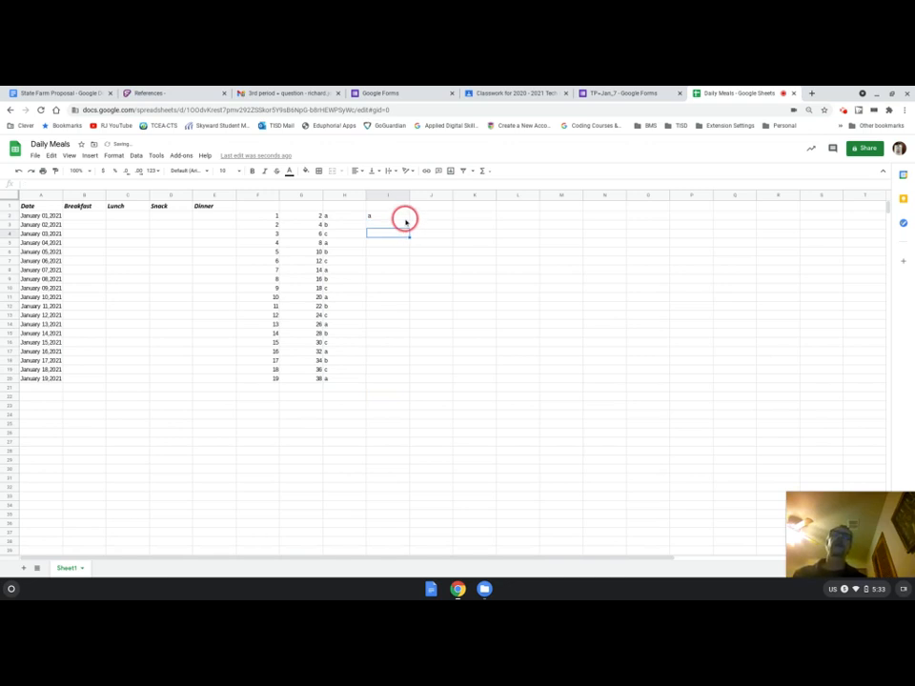
pyautogui.click(405, 219)
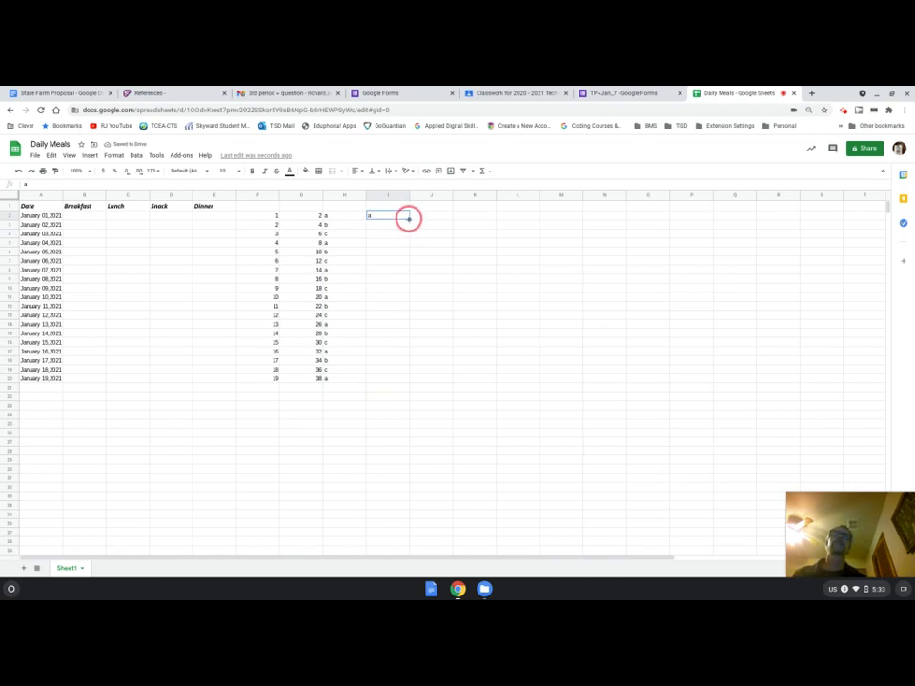
pyautogui.moveTo(409, 219); pyautogui.dragTo(412, 374)
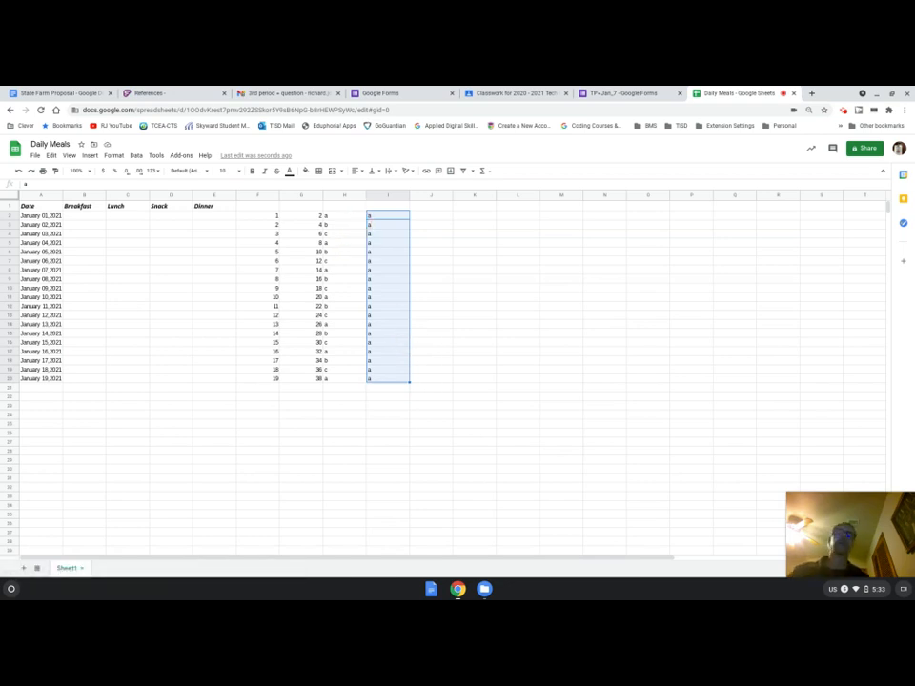
pyautogui.press('BackSpace')
# Clear the sample letter and number series from columns H, G and F
pyautogui.click(356, 217)
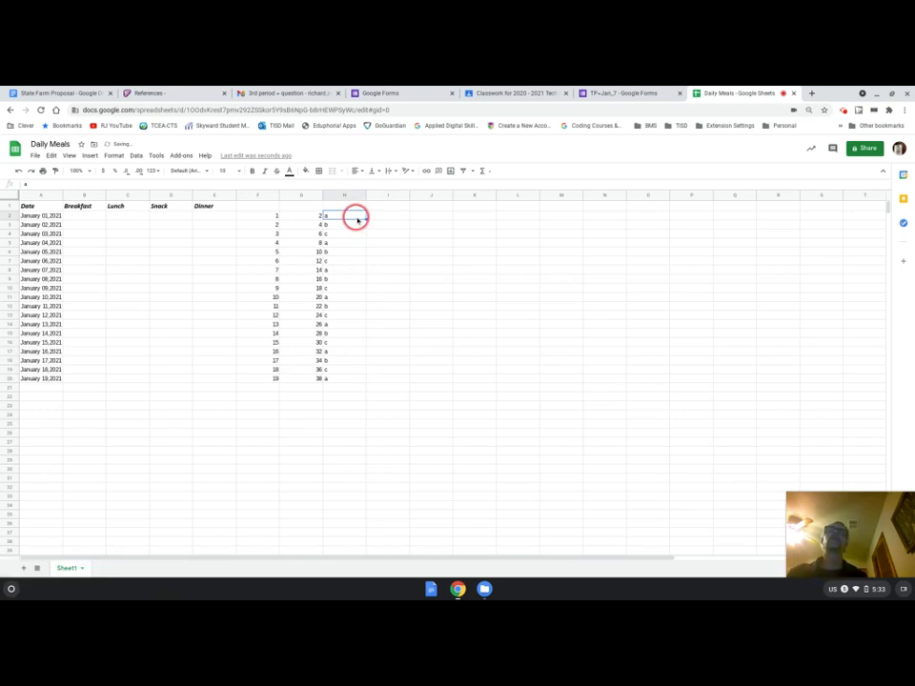
pyautogui.click(339, 195)
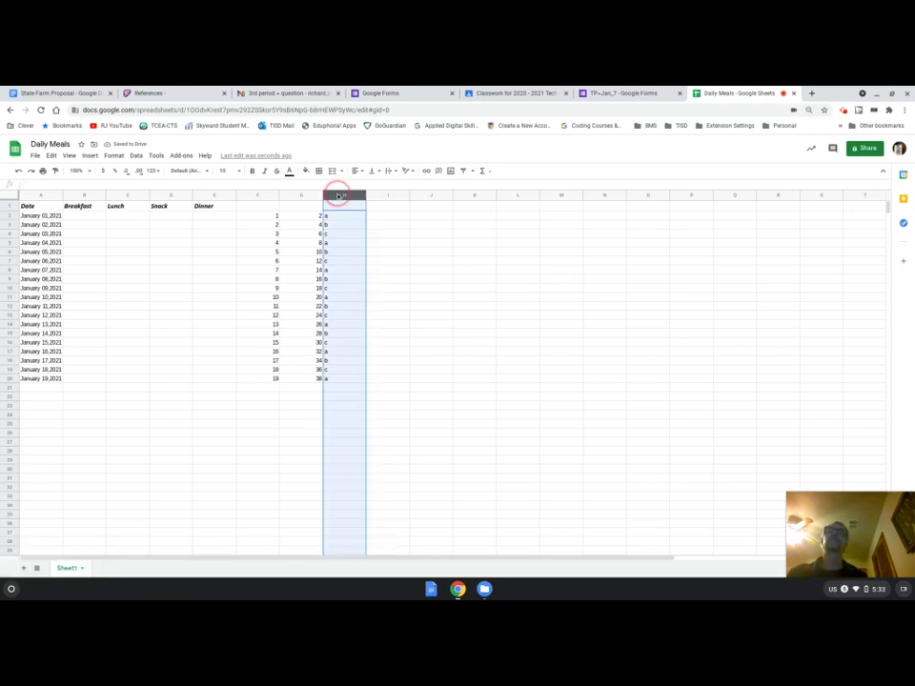
pyautogui.moveTo(340, 196); pyautogui.dragTo(306, 196)
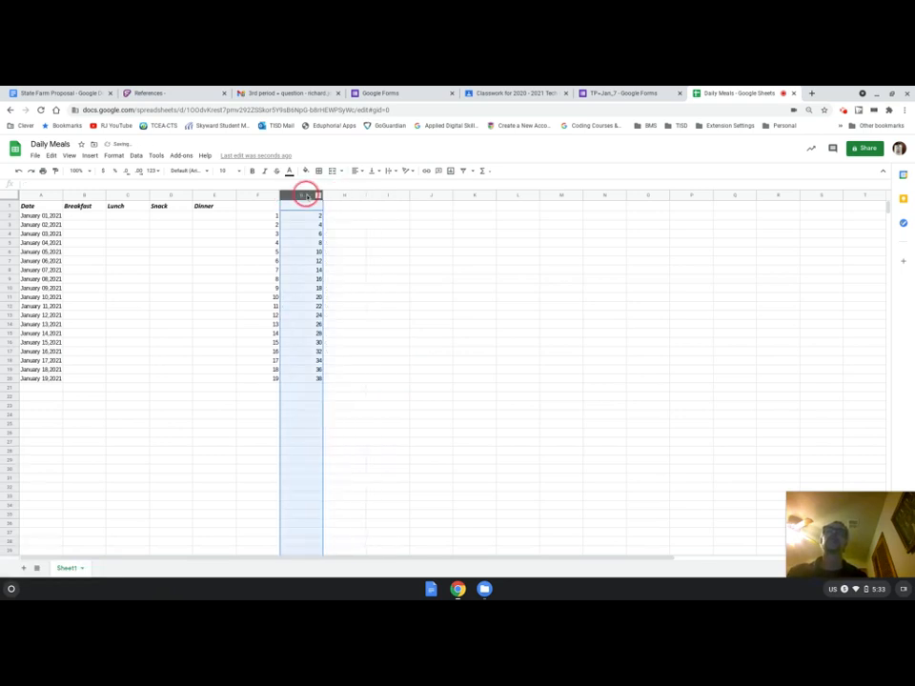
pyautogui.press('BackSpace')
pyautogui.click(281, 203)
pyautogui.click(274, 199)
pyautogui.click(280, 206)
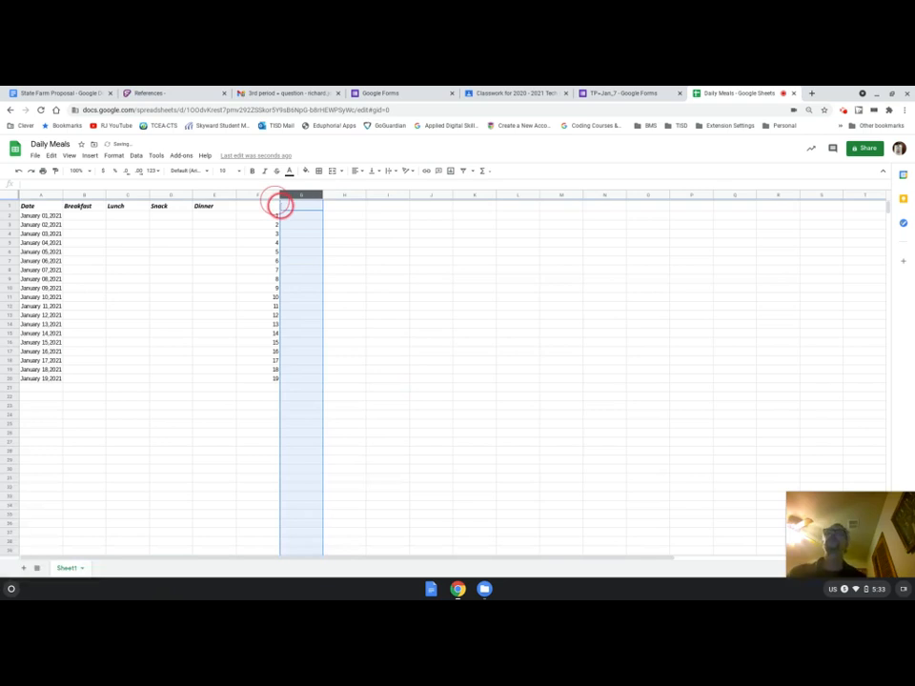
pyautogui.click(266, 196)
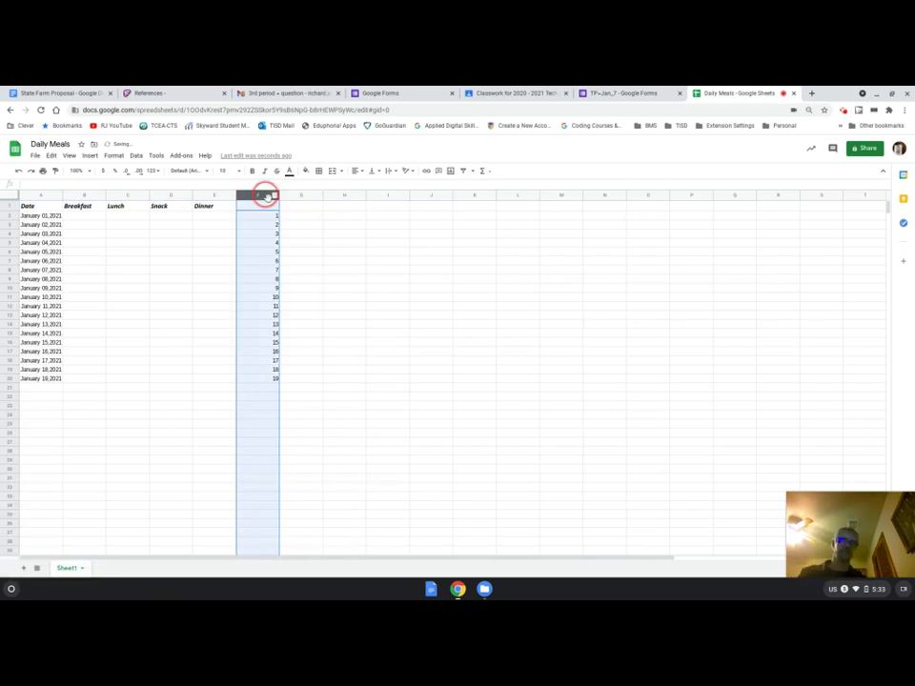
pyautogui.press('BackSpace')
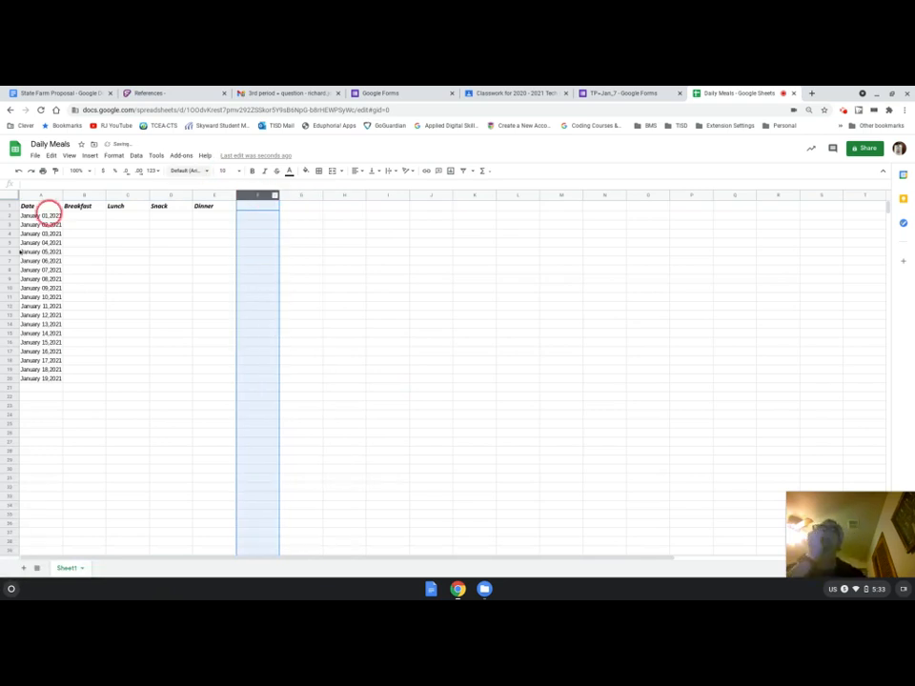
# Enter Oatmeal as the January 01 breakfast in B2 and fill it down to B6
pyautogui.click(77, 215)
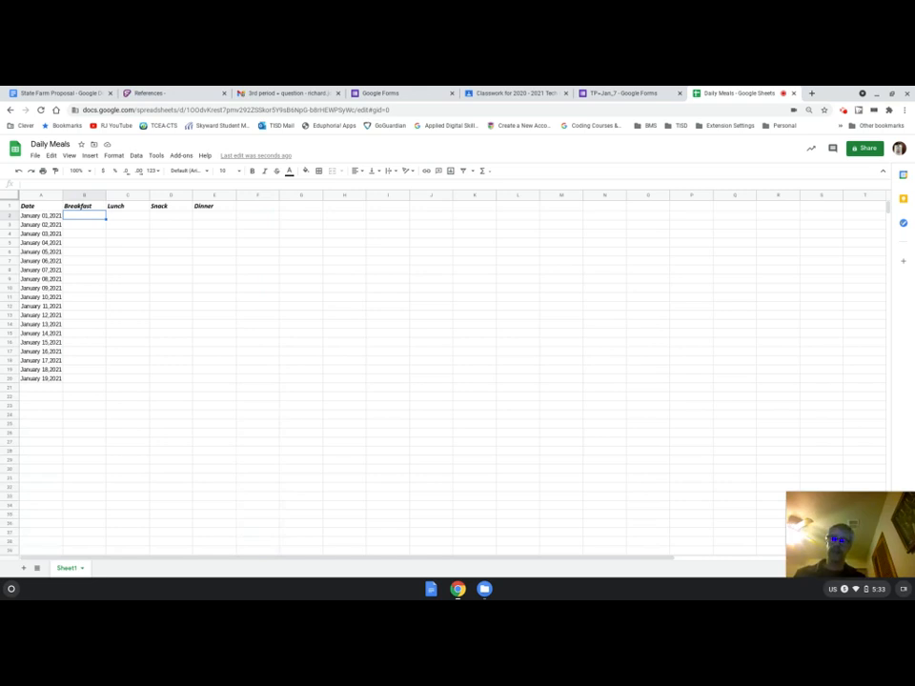
pyautogui.write('O')
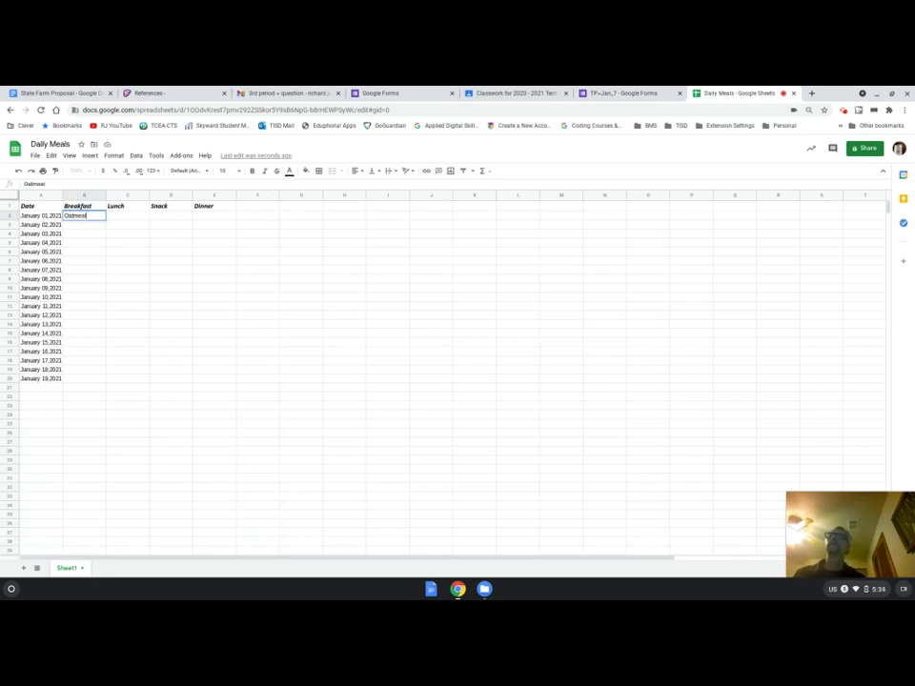
pyautogui.write('atmeal')
pyautogui.click(71, 233)
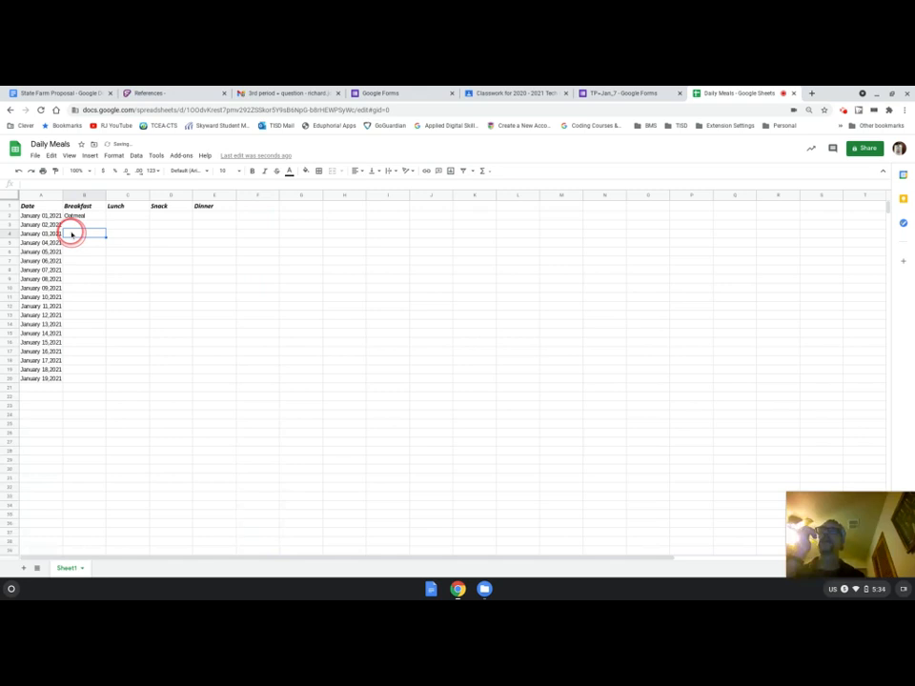
pyautogui.click(81, 218)
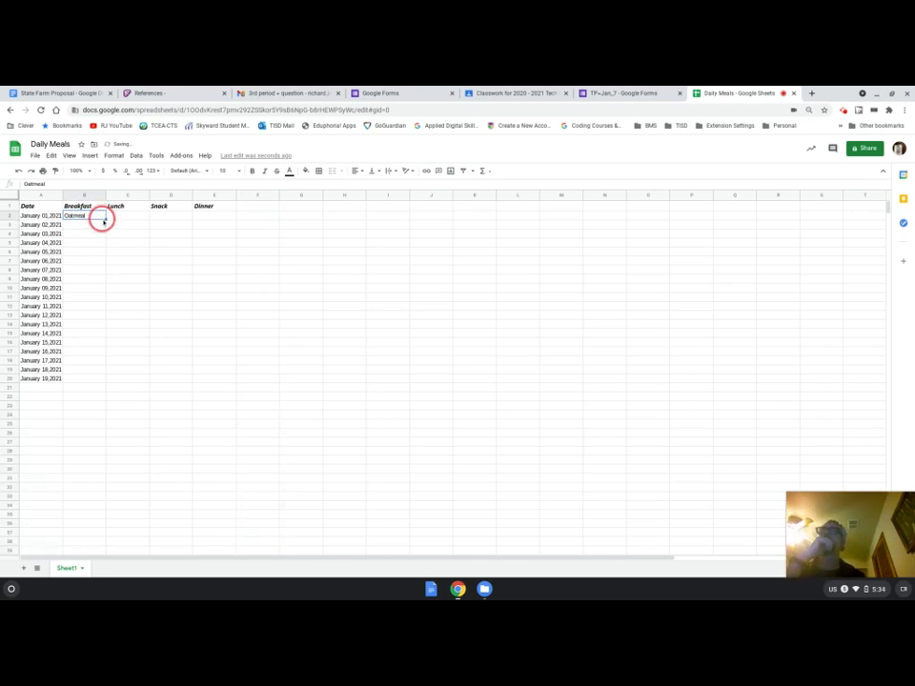
pyautogui.moveTo(105, 218); pyautogui.dragTo(96, 260)
# Enter Pancakes in B7 and cereal in B8 of the Breakfast column, copying cereal down to B9
pyautogui.click(85, 263)
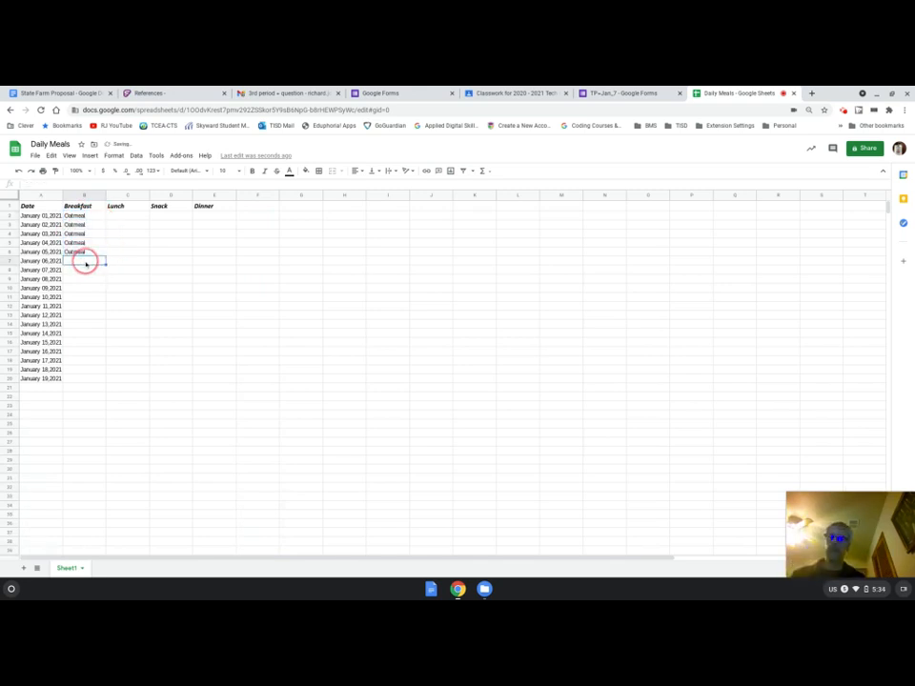
pyautogui.write('Pancakes')
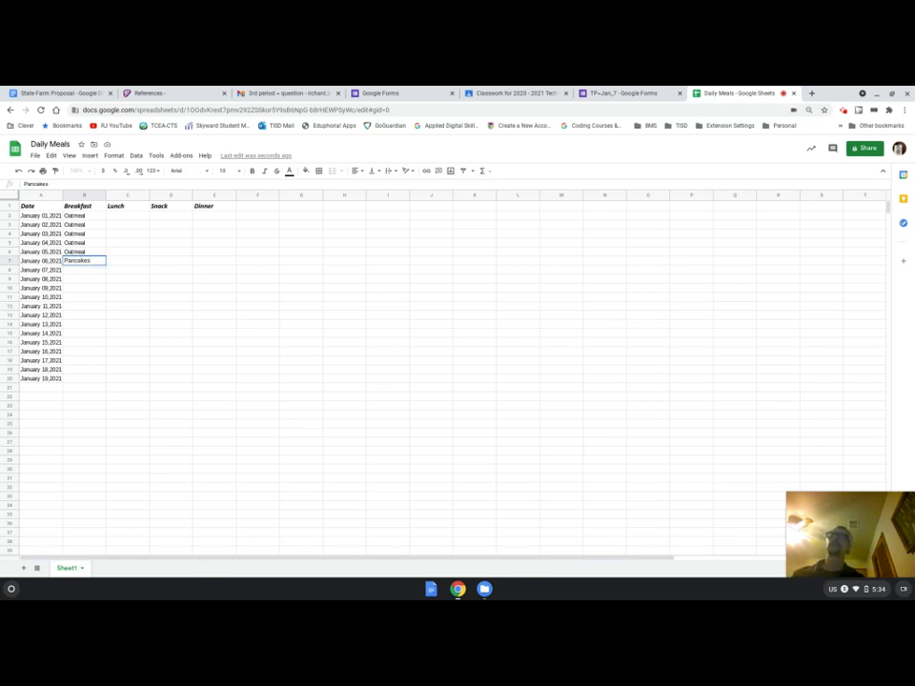
pyautogui.press('Return')
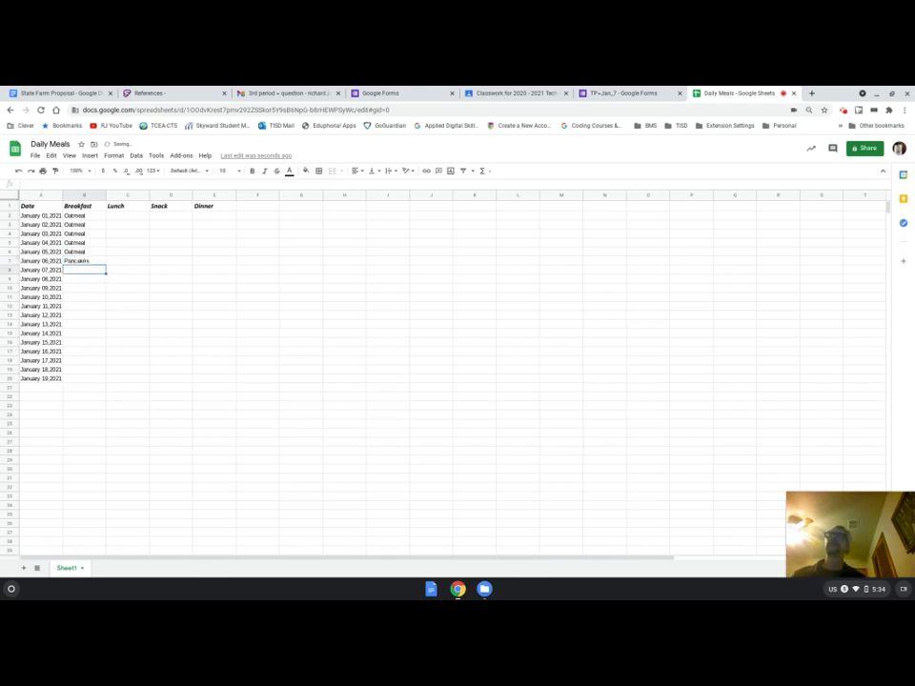
pyautogui.write('Oat')
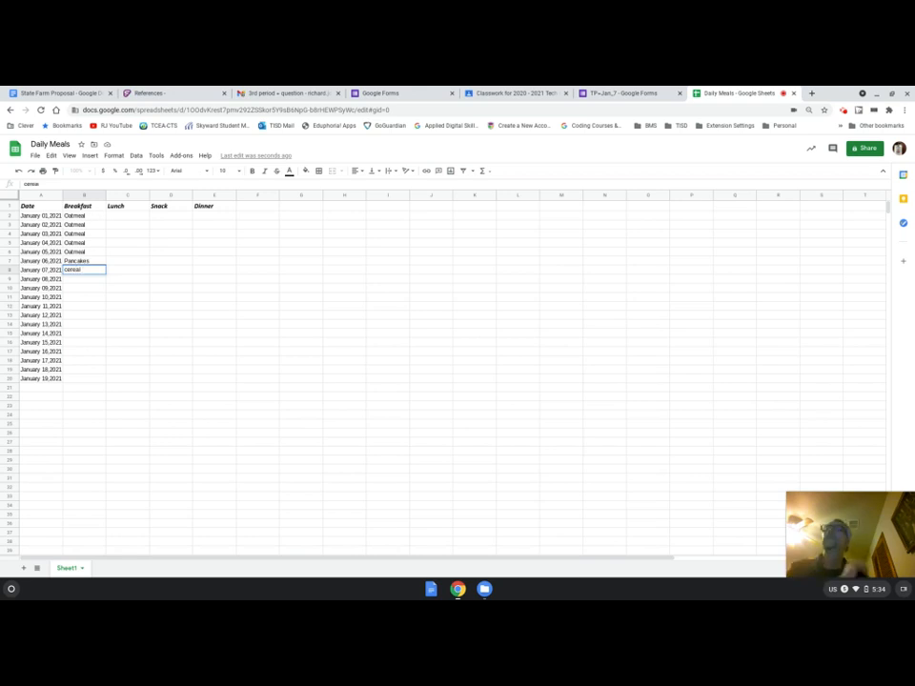
pyautogui.click(84, 278)
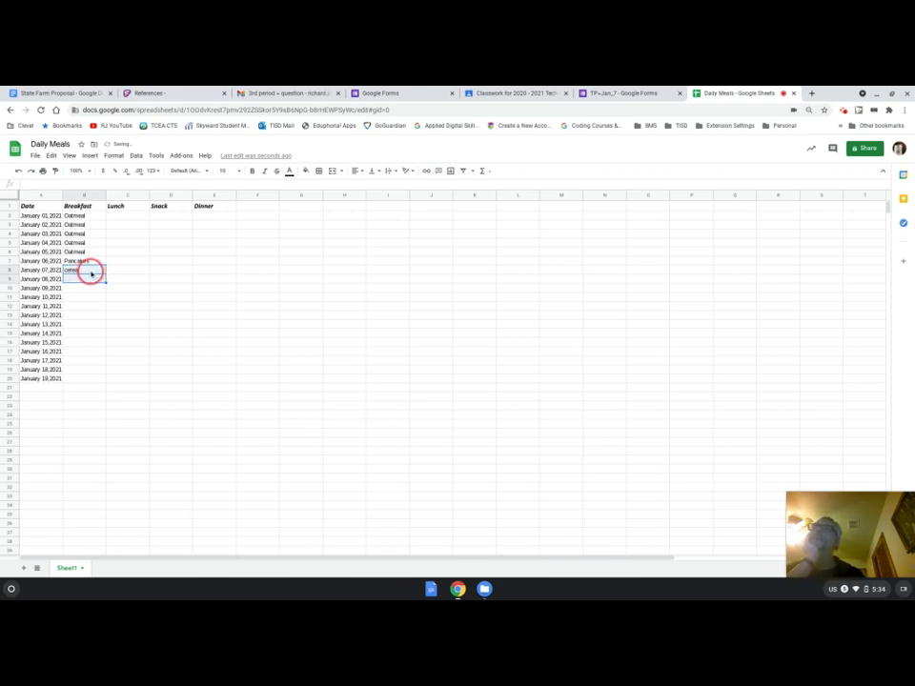
pyautogui.click(96, 272)
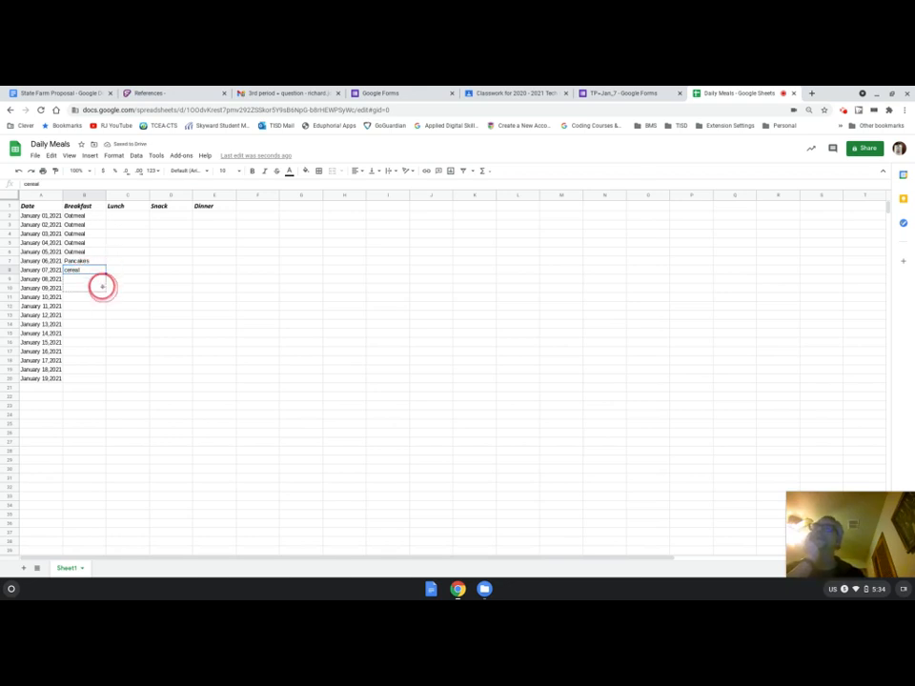
pyautogui.moveTo(103, 282); pyautogui.dragTo(83, 283)
# Enter Oatmeal in B10 and fill it down the Breakfast column to B16
pyautogui.click(82, 288)
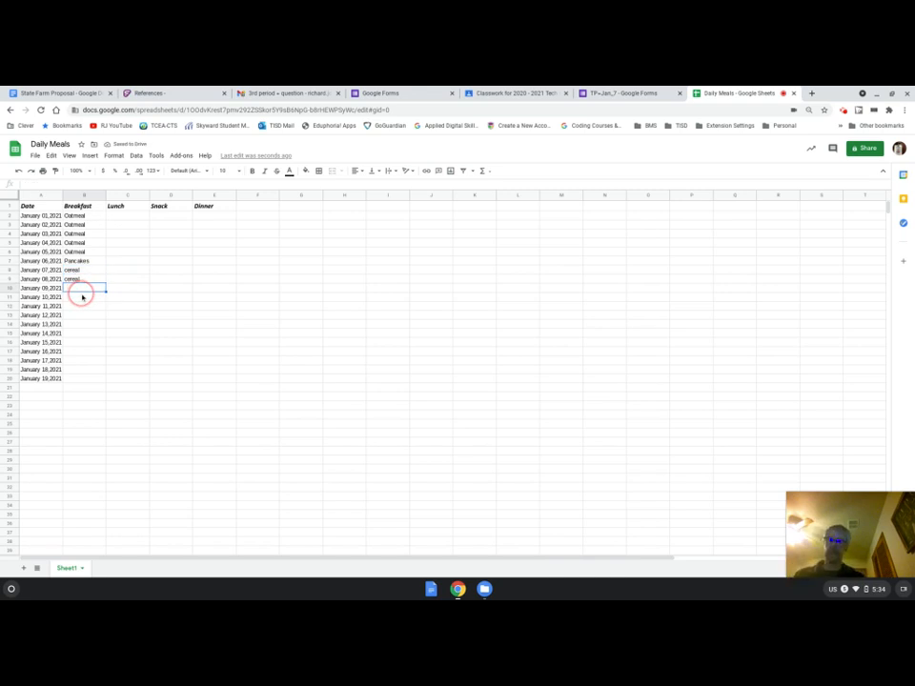
pyautogui.write('Oatmeal')
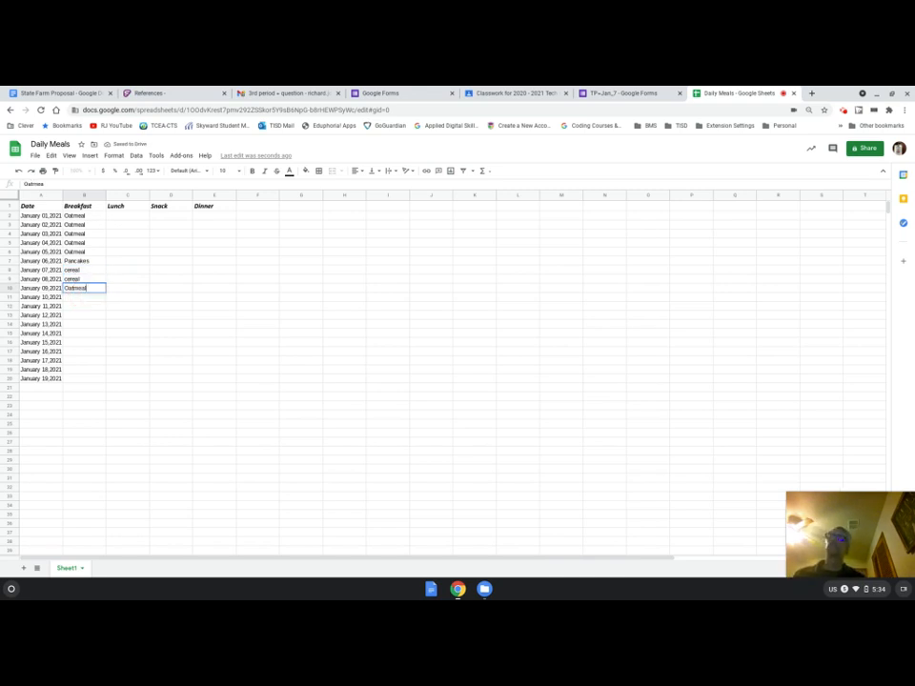
pyautogui.click(90, 294)
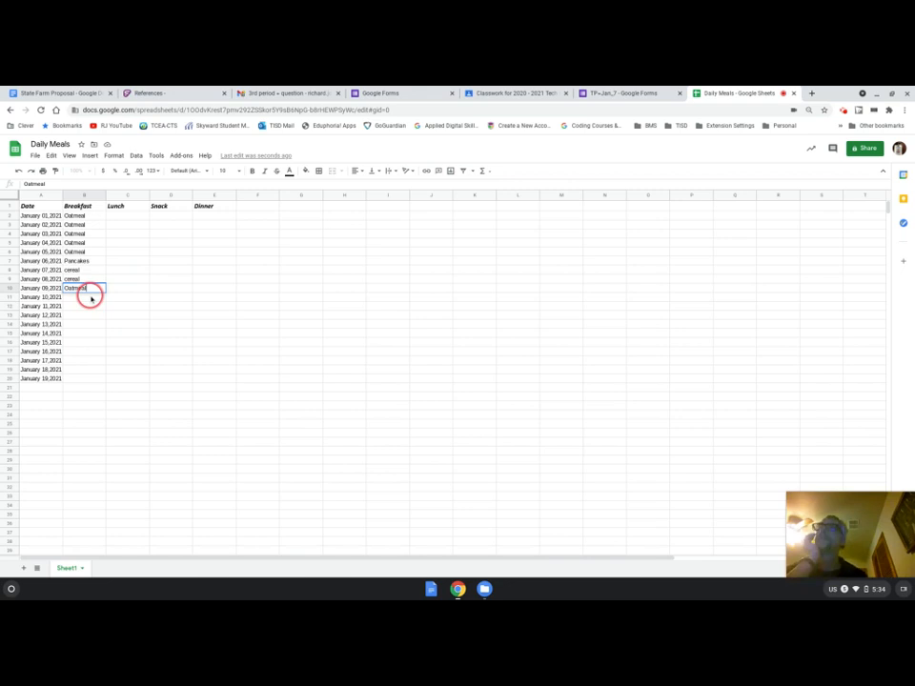
pyautogui.click(98, 288)
pyautogui.moveTo(106, 292); pyautogui.dragTo(104, 342)
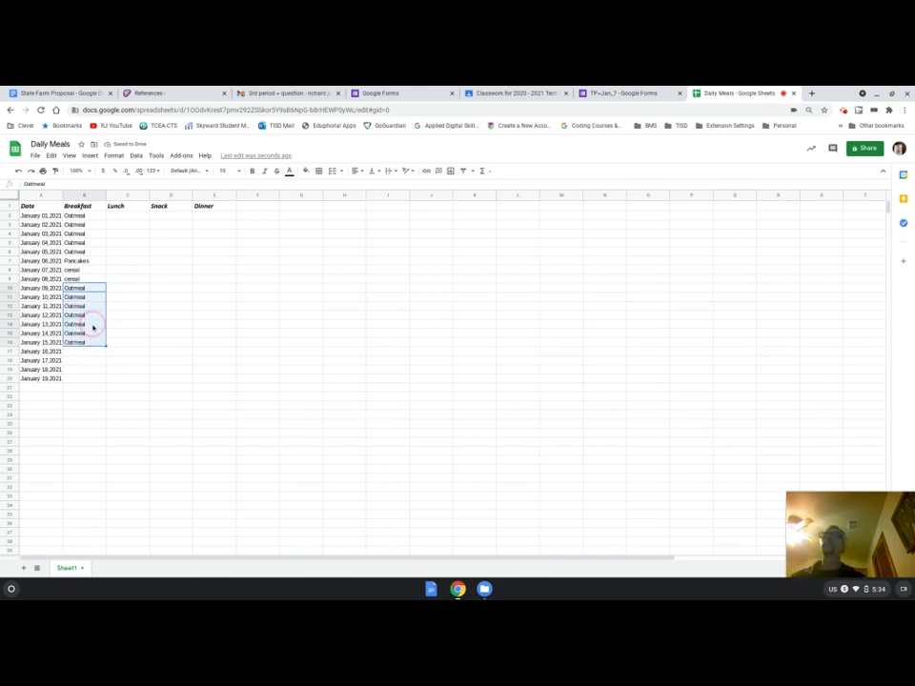
# Clear the Breakfast entries for January 12 to 15 in cells B13 to B16
pyautogui.moveTo(84, 300); pyautogui.dragTo(88, 306)
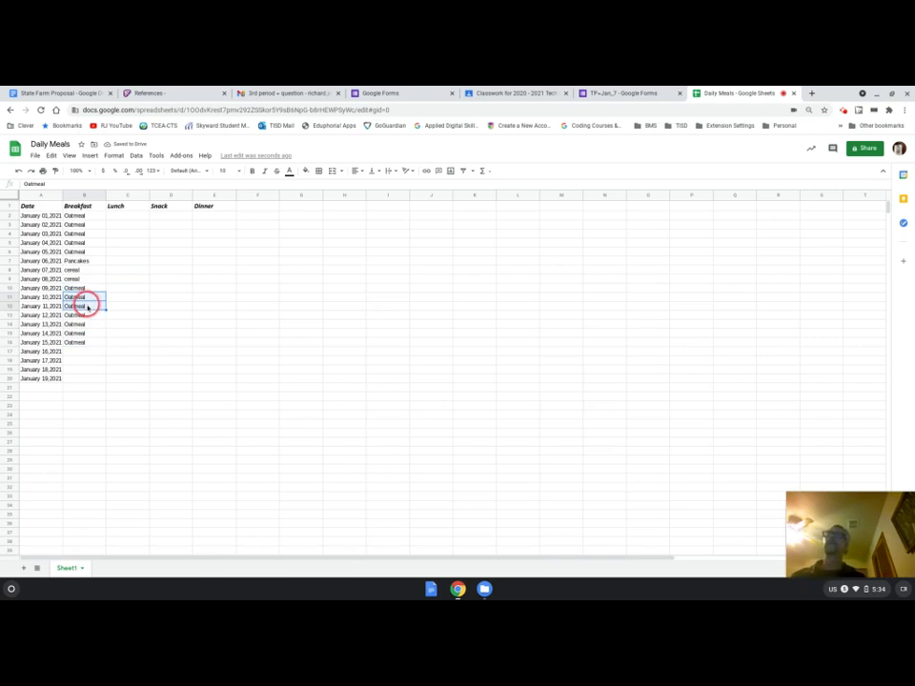
pyautogui.click(88, 316)
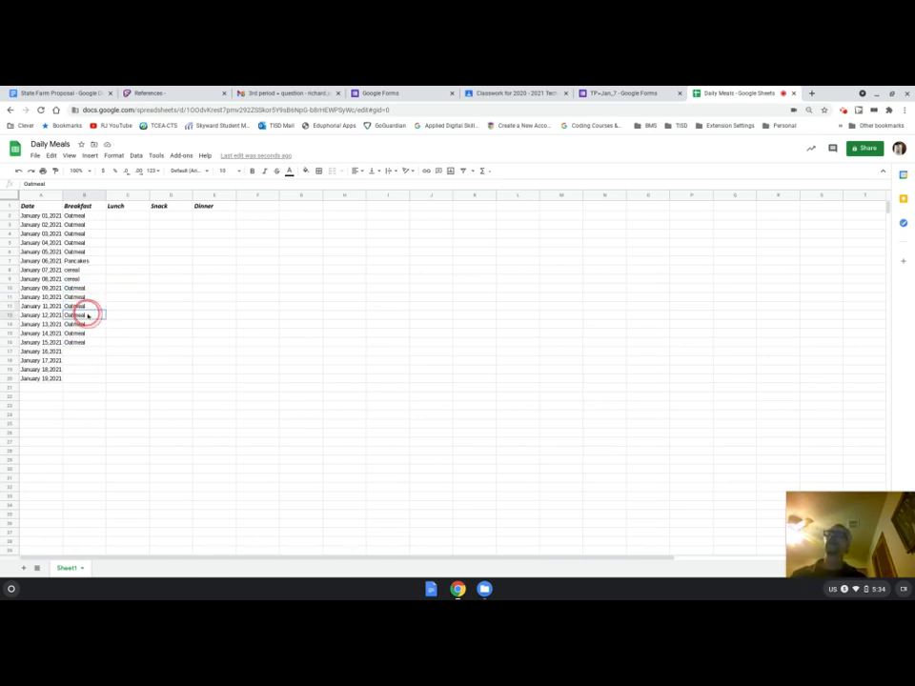
pyautogui.moveTo(88, 315); pyautogui.dragTo(91, 336)
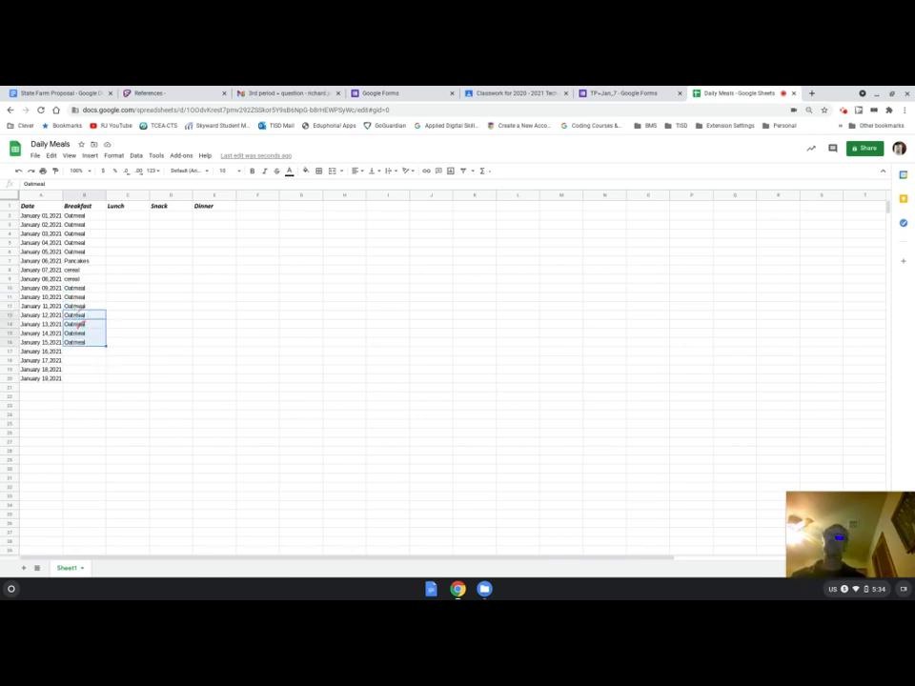
pyautogui.press('Delete')
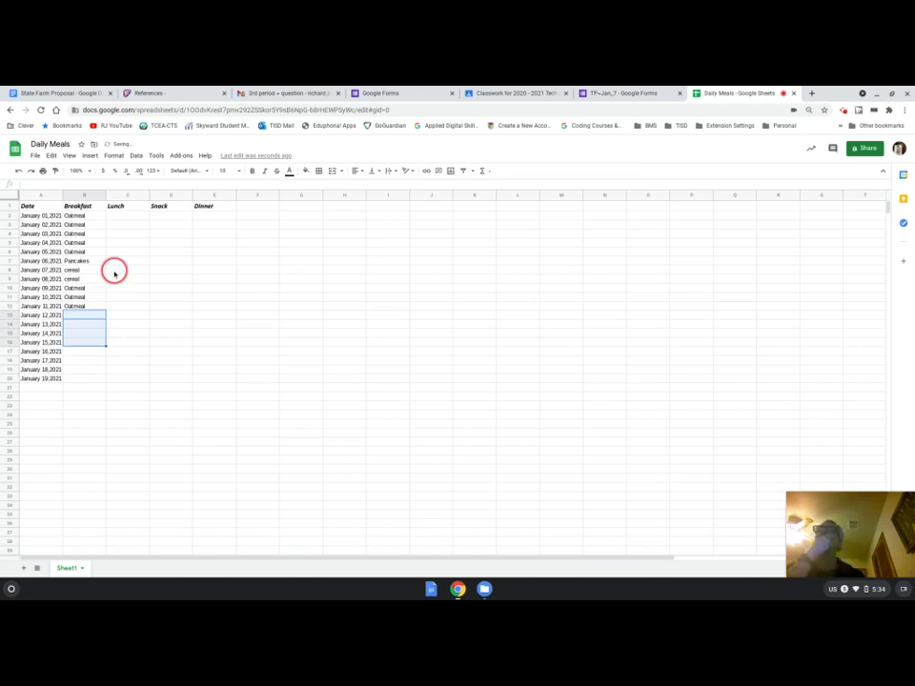
# Enter Ramen Noodles in C2 and Sandwich in C3 of the Lunch column
pyautogui.click(114, 216)
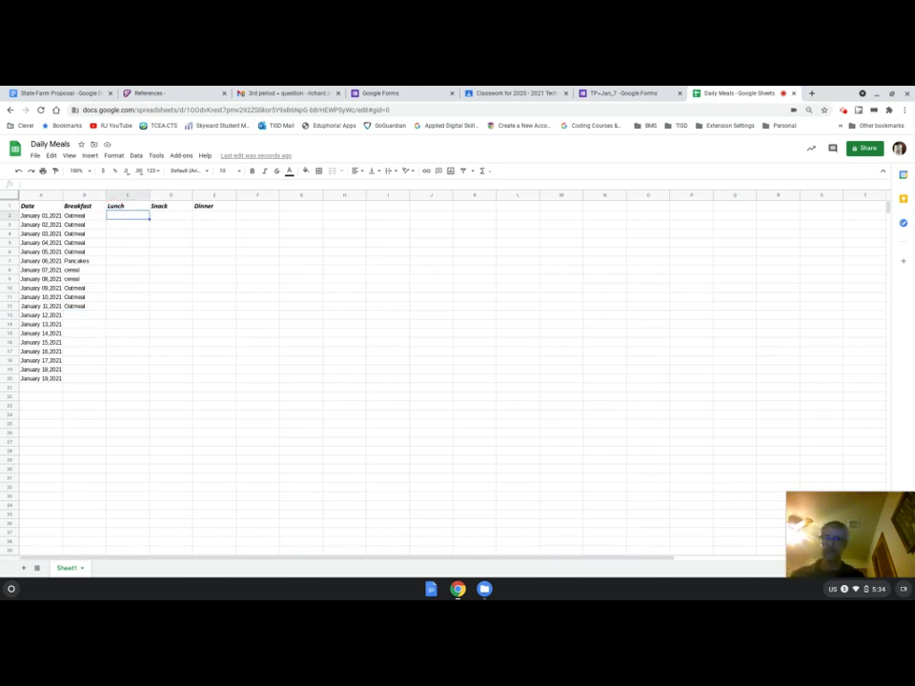
pyautogui.write('Ramen Nood')
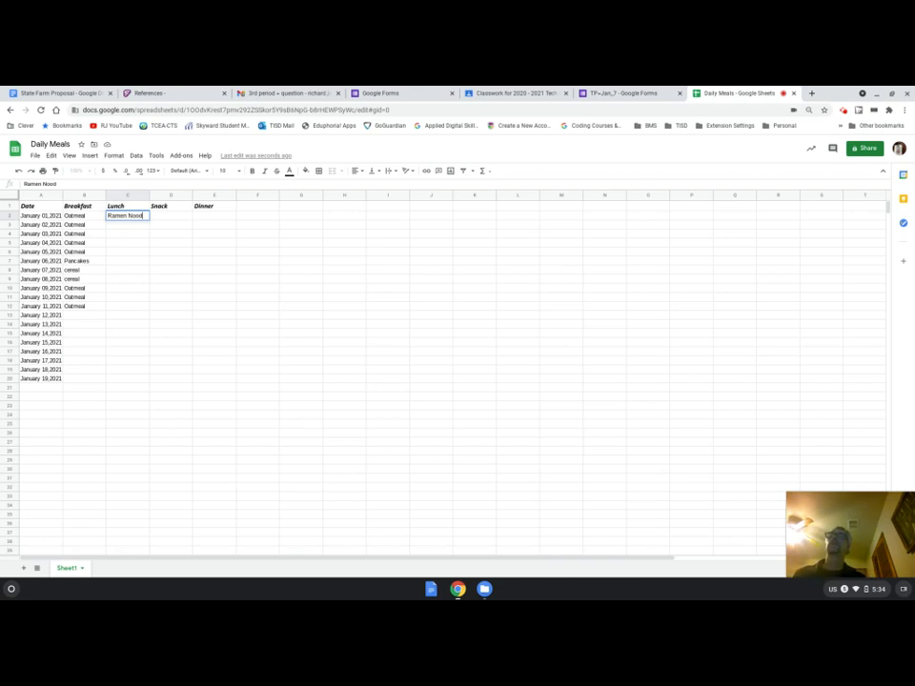
pyautogui.write('les')
pyautogui.press('Return')
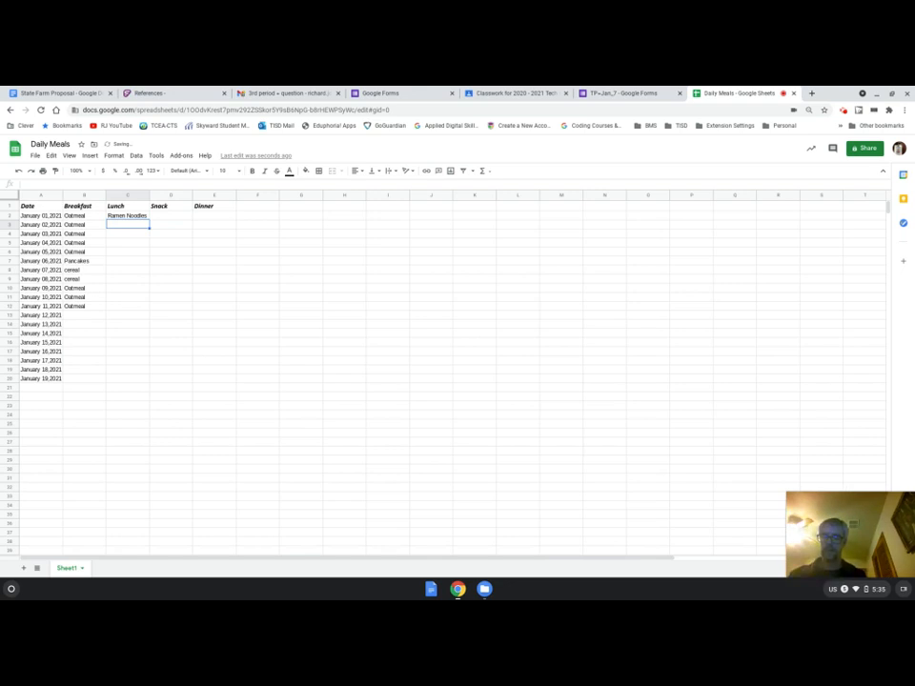
pyautogui.write('Sandwich')
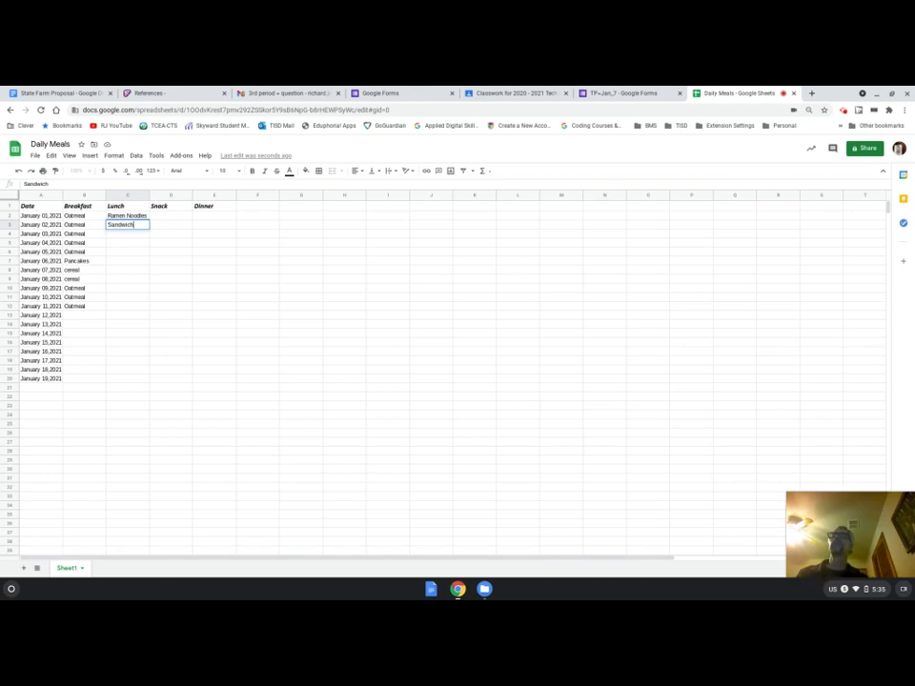
pyautogui.press('Return')
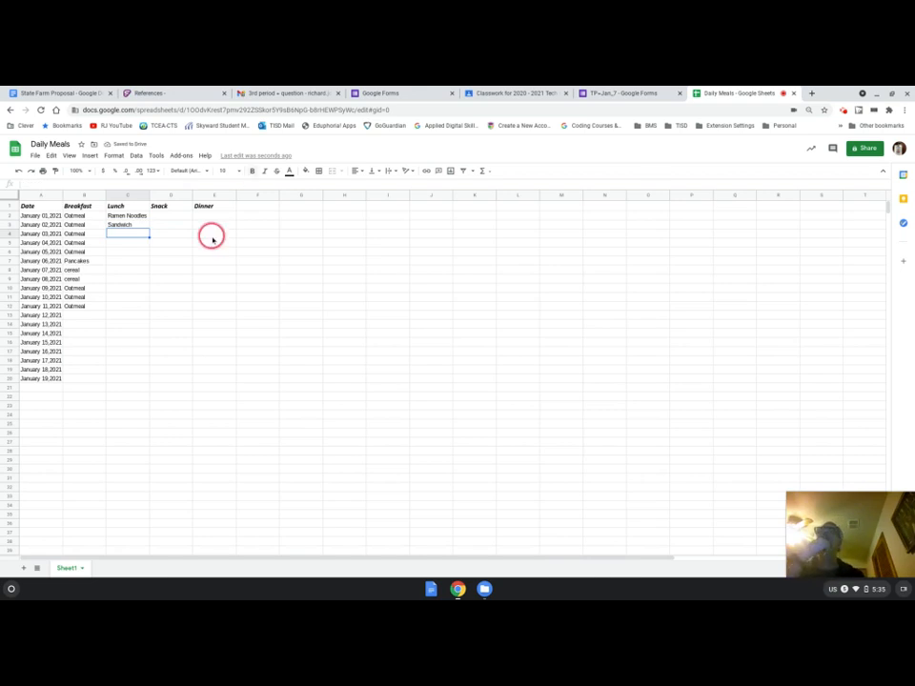
# Freeze the header row using the 1 row option and check it against the lower rows
pyautogui.click(9, 205)
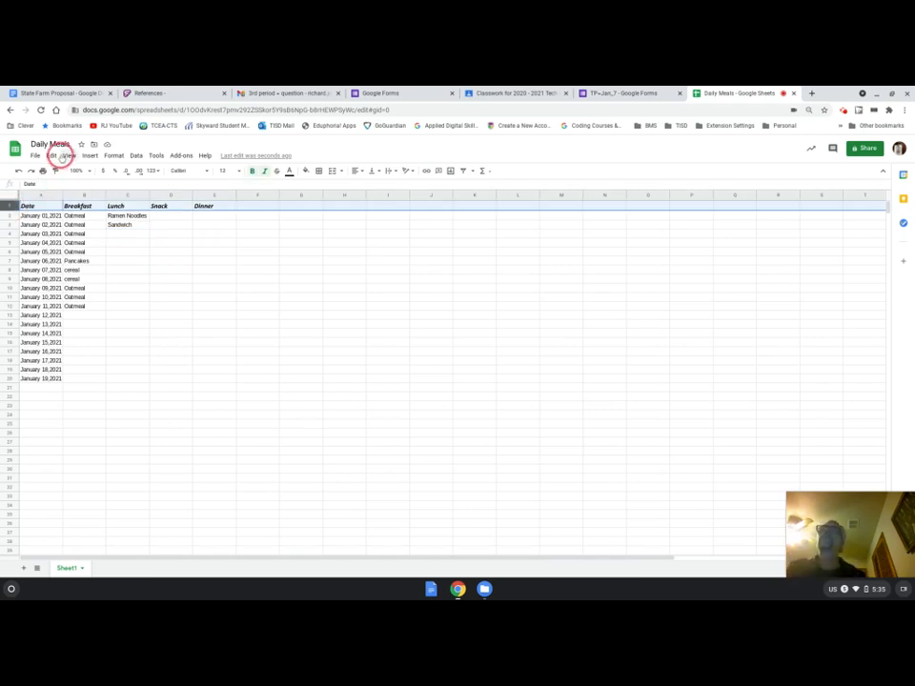
pyautogui.click(68, 155)
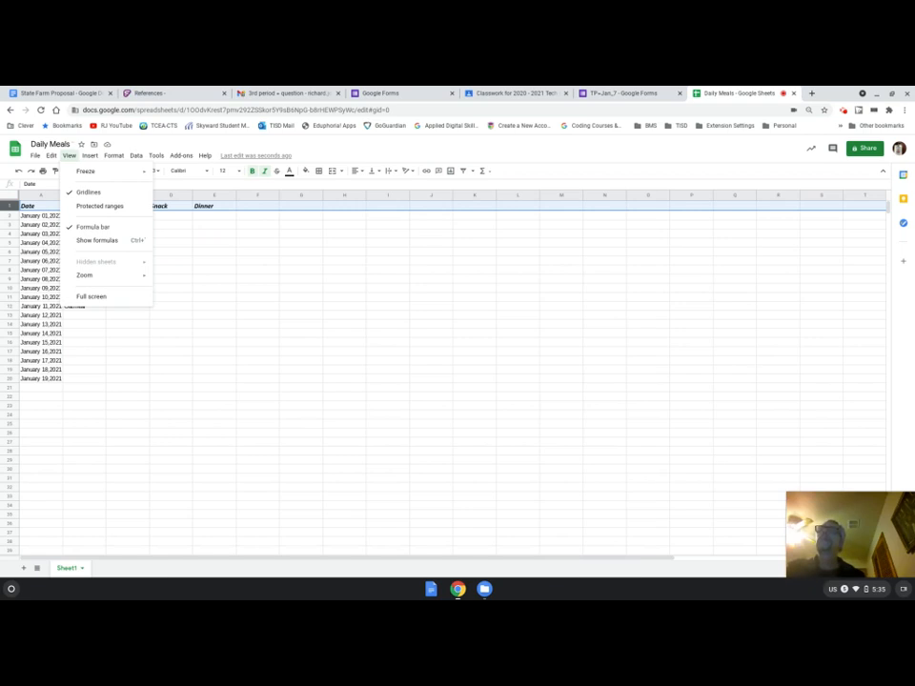
pyautogui.click(83, 172)
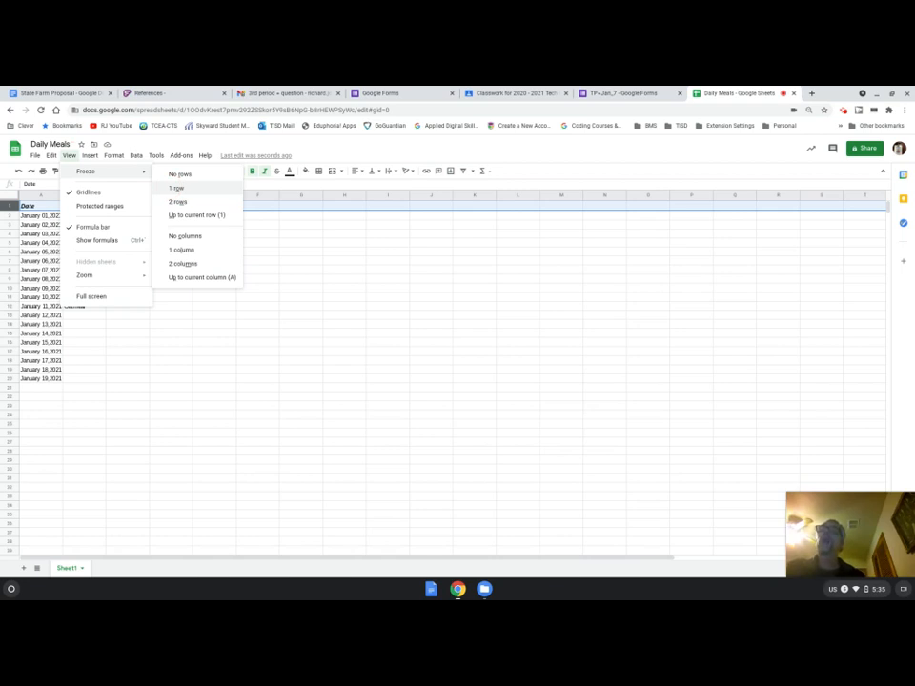
pyautogui.click(172, 188)
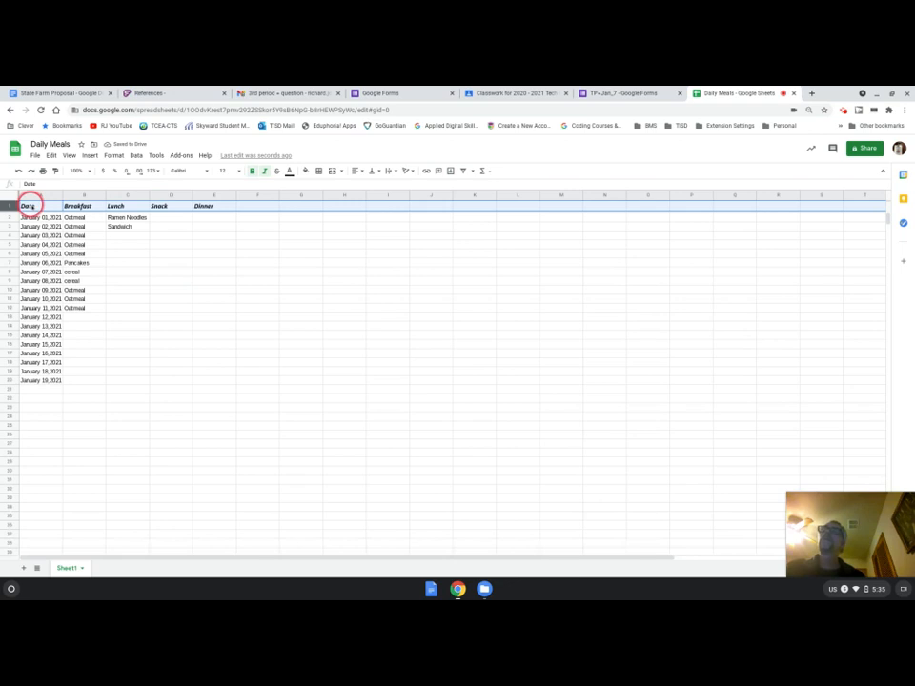
pyautogui.scroll(-5, 11, 229)
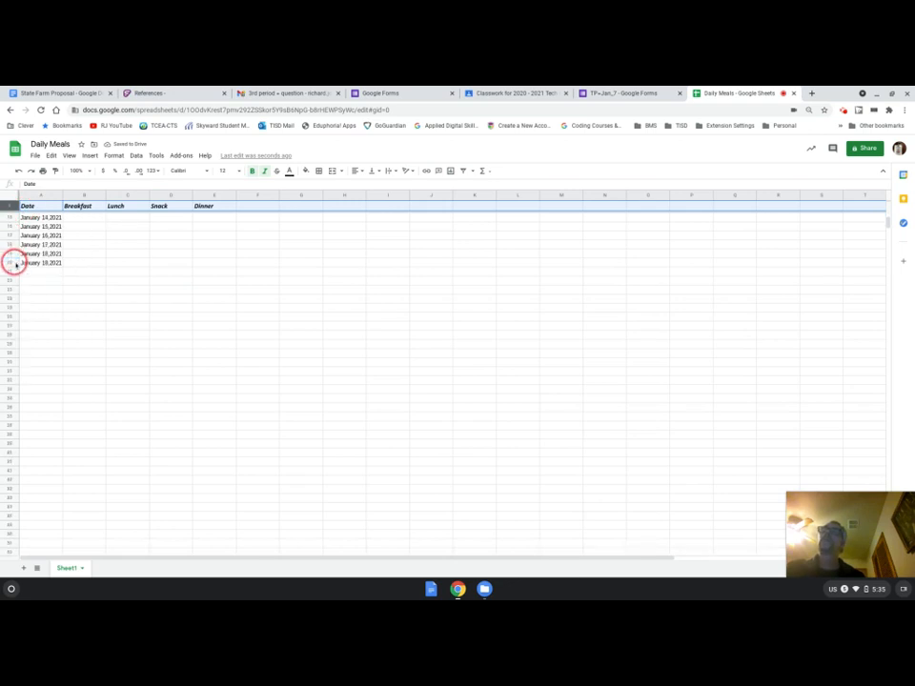
pyautogui.scroll(-2, 14, 248)
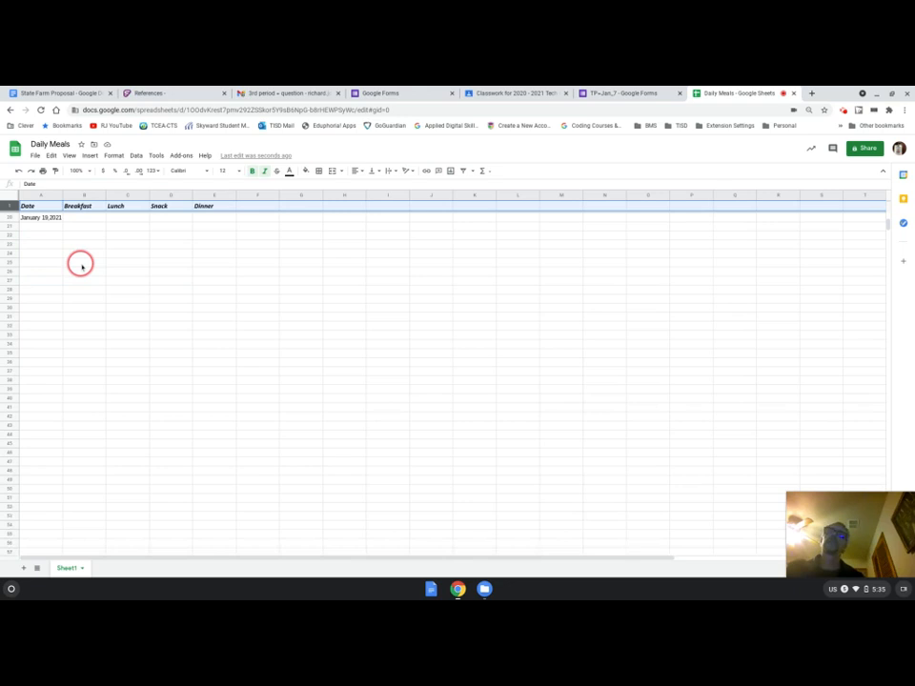
# Examine the column freeze options for column A, including Up to current column (A), and for columns A to D
pyautogui.scroll(2, 82, 248)
pyautogui.scroll(5, 90, 246)
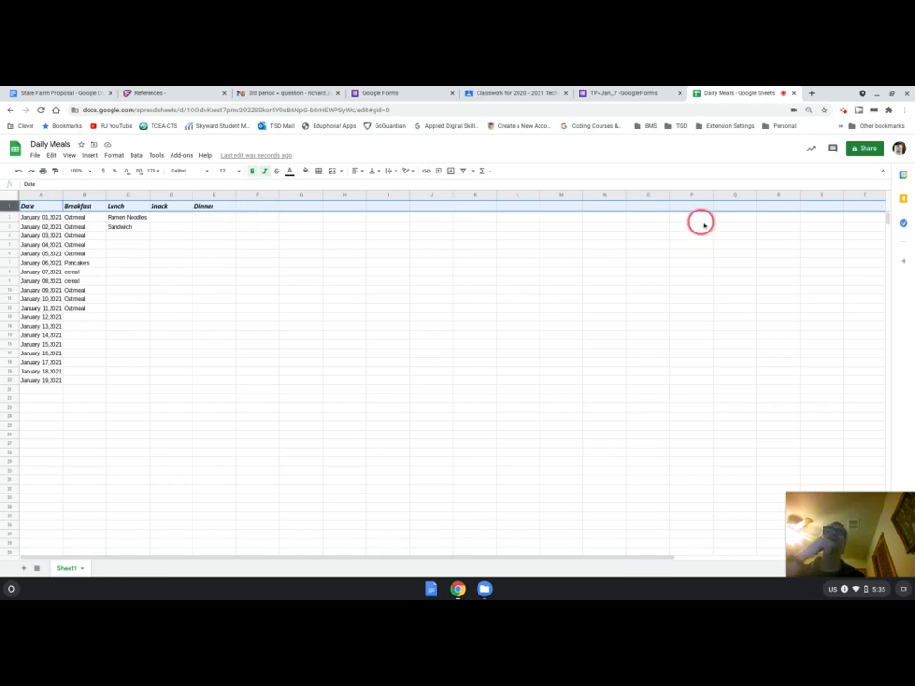
pyautogui.click(35, 195)
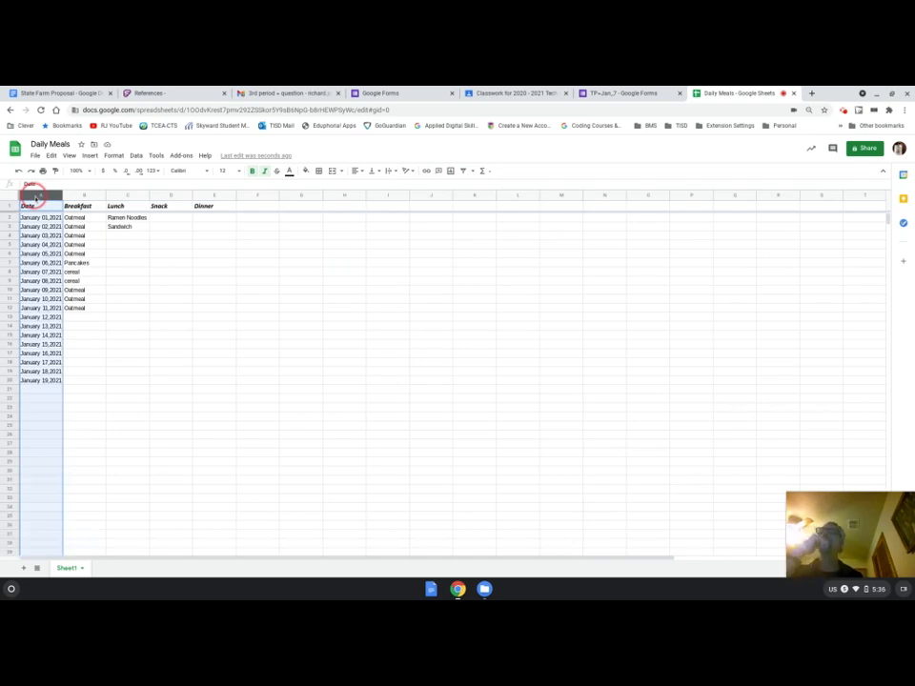
pyautogui.click(68, 155)
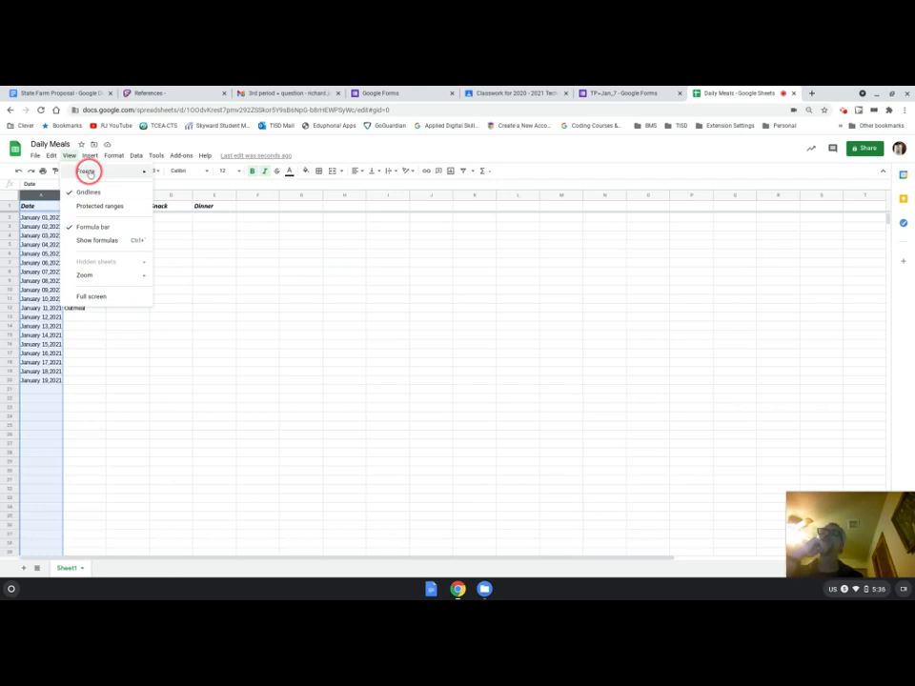
pyautogui.moveTo(89, 171)
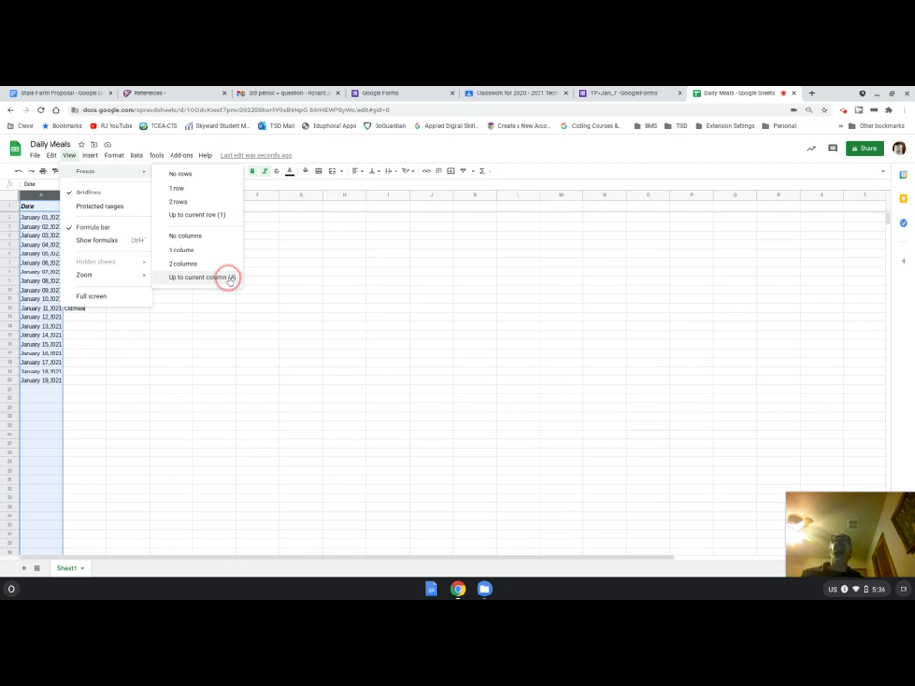
pyautogui.click(229, 278)
pyautogui.click(196, 325)
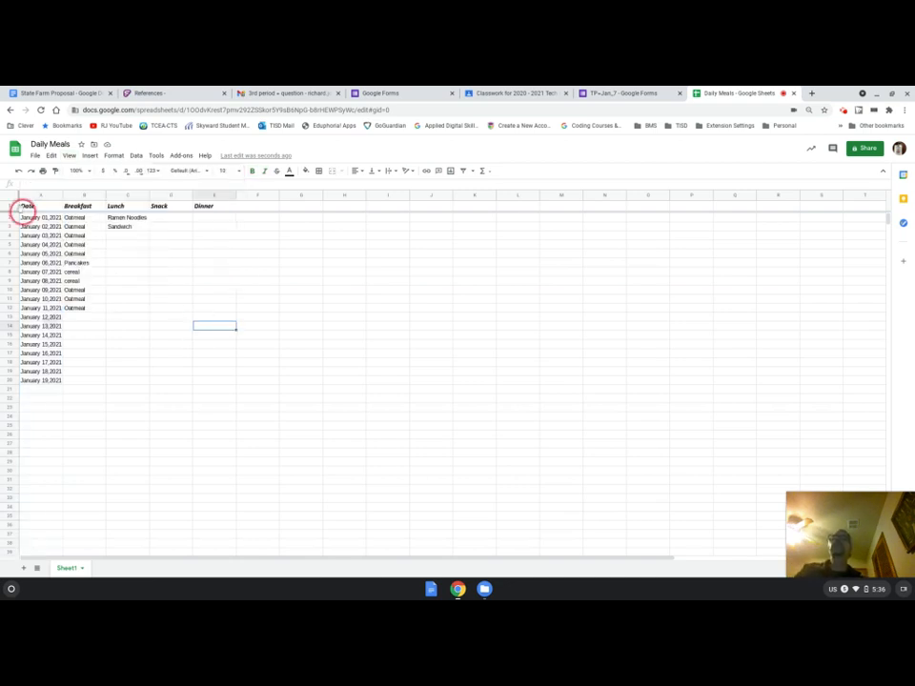
pyautogui.moveTo(27, 194); pyautogui.dragTo(190, 197)
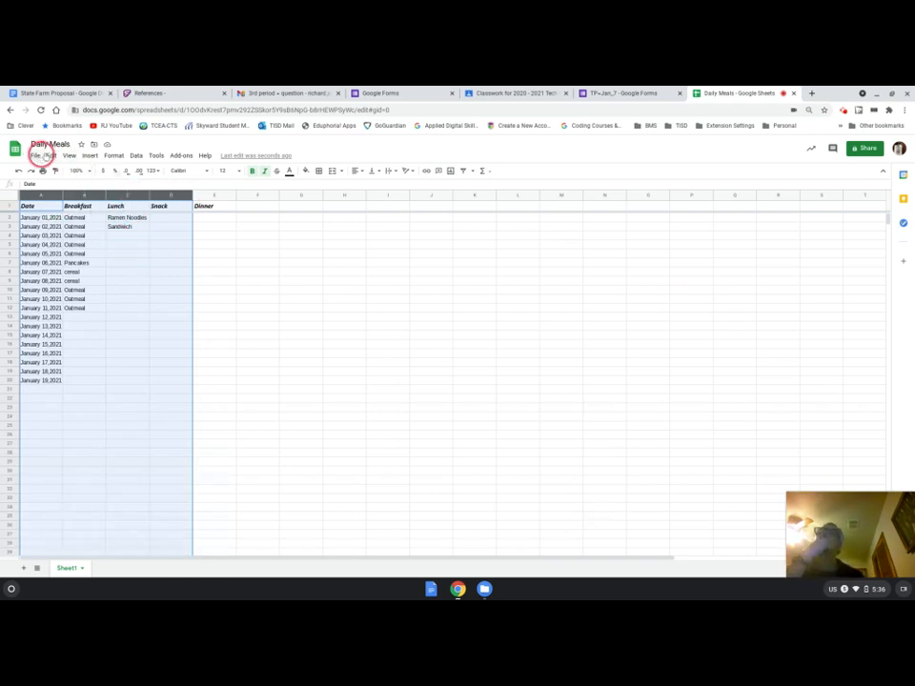
pyautogui.click(68, 155)
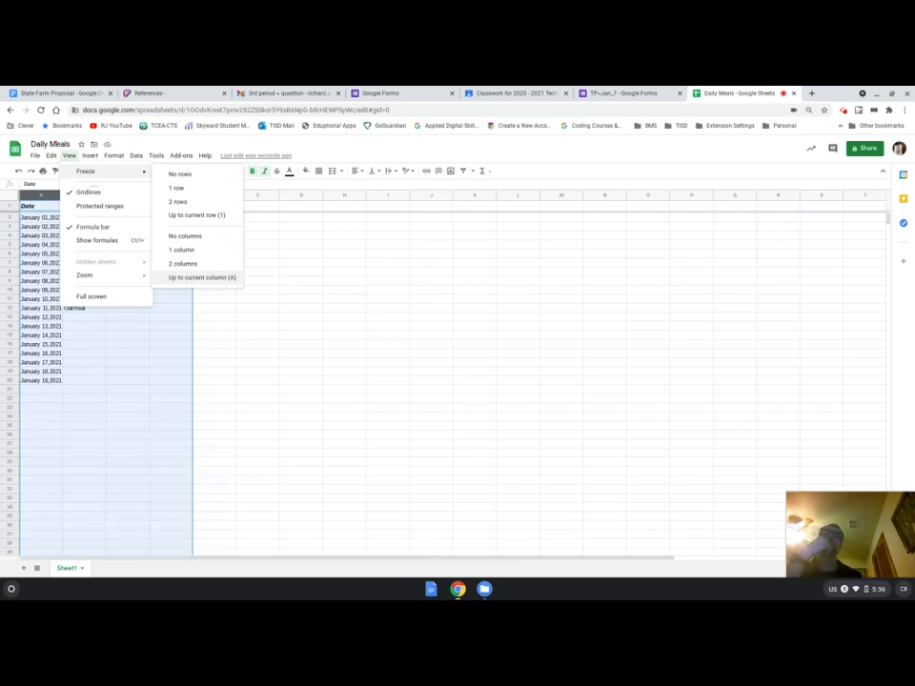
pyautogui.click(290, 238)
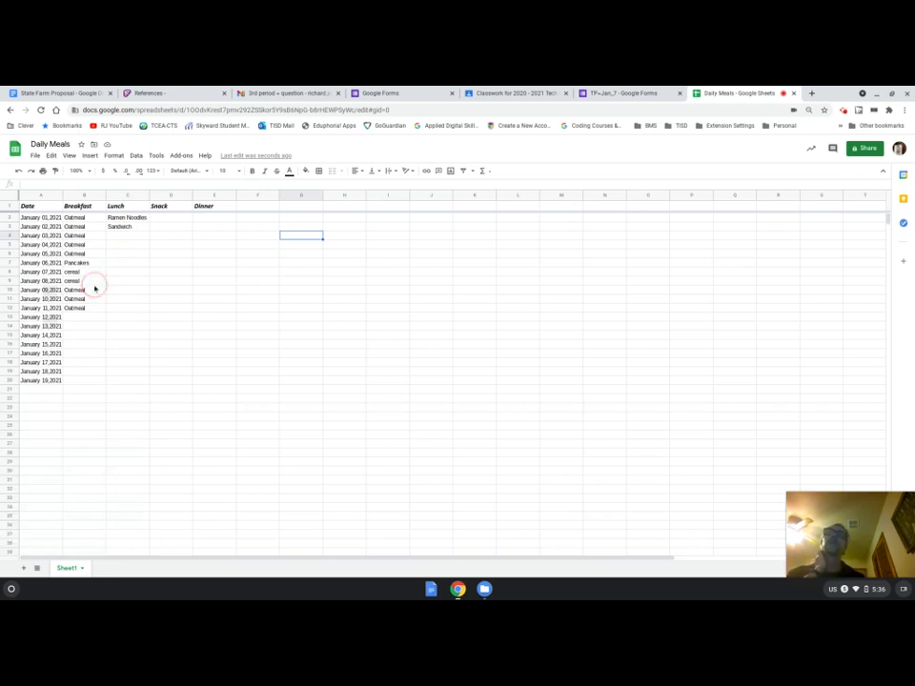
# Check the frozen header row against the lower date rows and return to the first entries
pyautogui.click(129, 279)
pyautogui.scroll(-1, 116, 296)
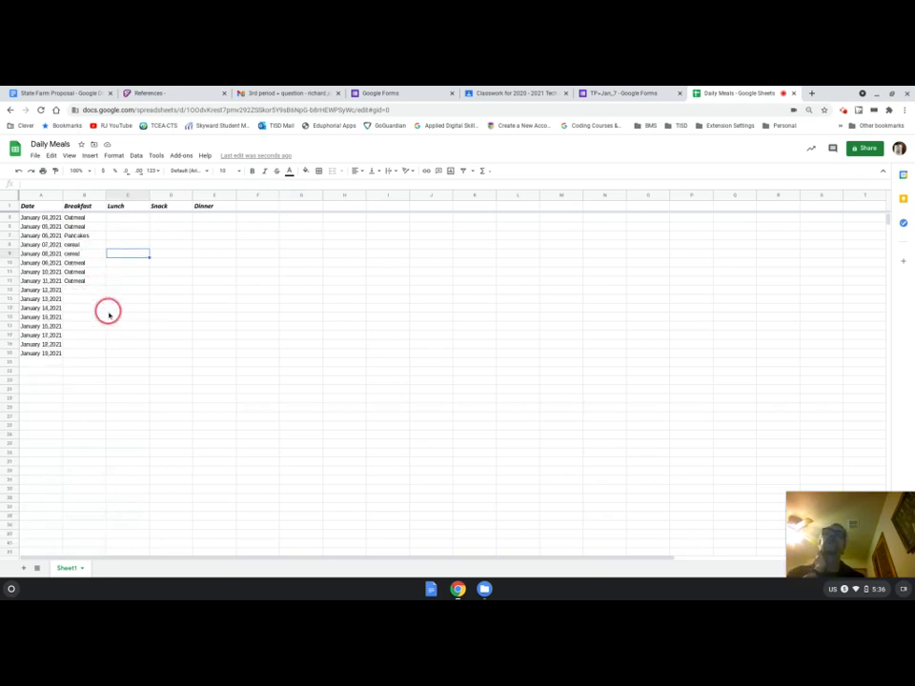
pyautogui.scroll(2, 107, 310)
pyautogui.scroll(-4, 117, 272)
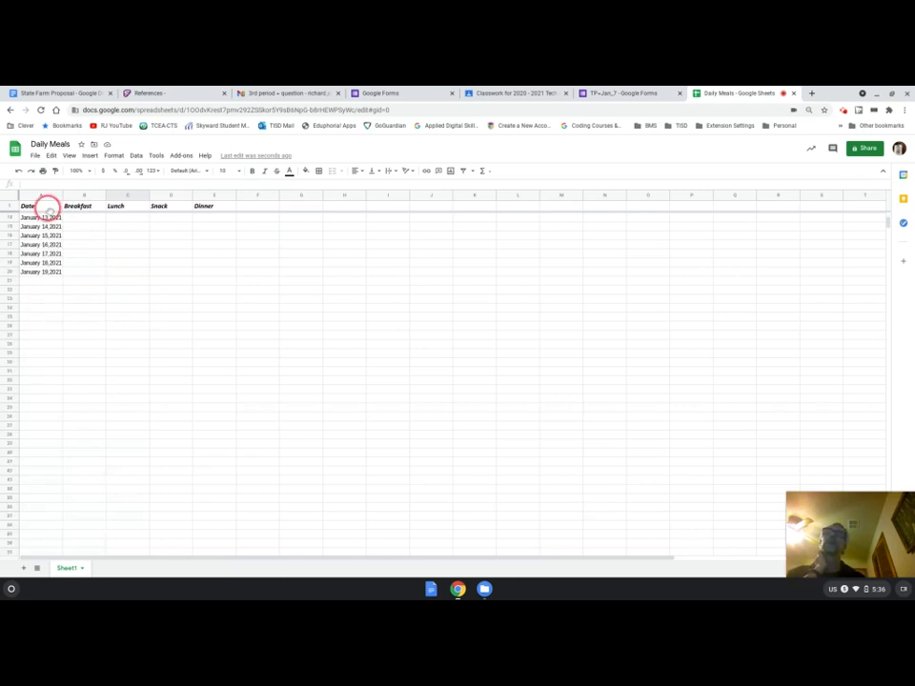
pyautogui.scroll(3, 206, 303)
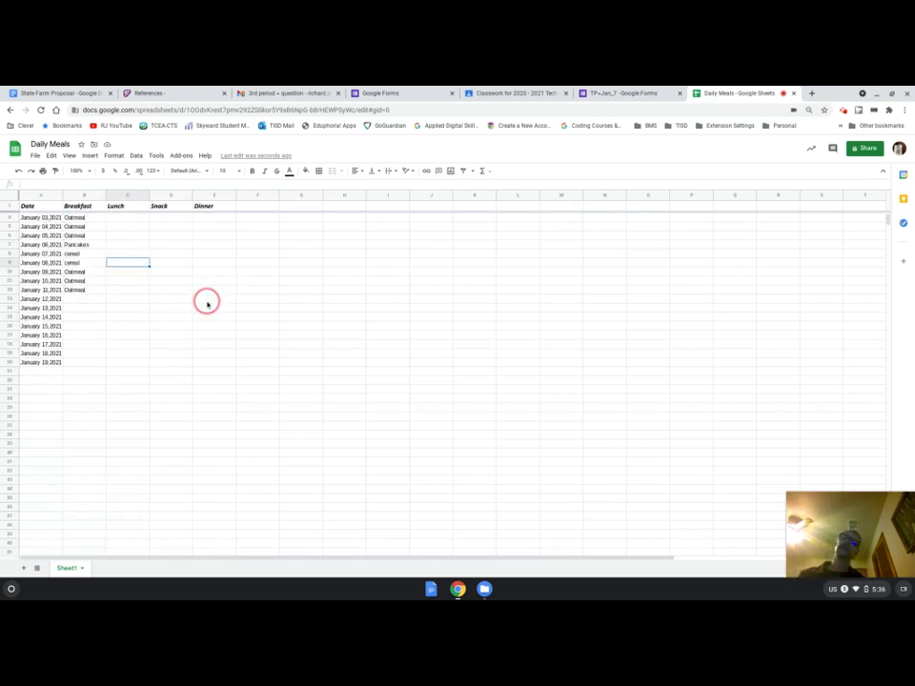
pyautogui.scroll(1, 170, 318)
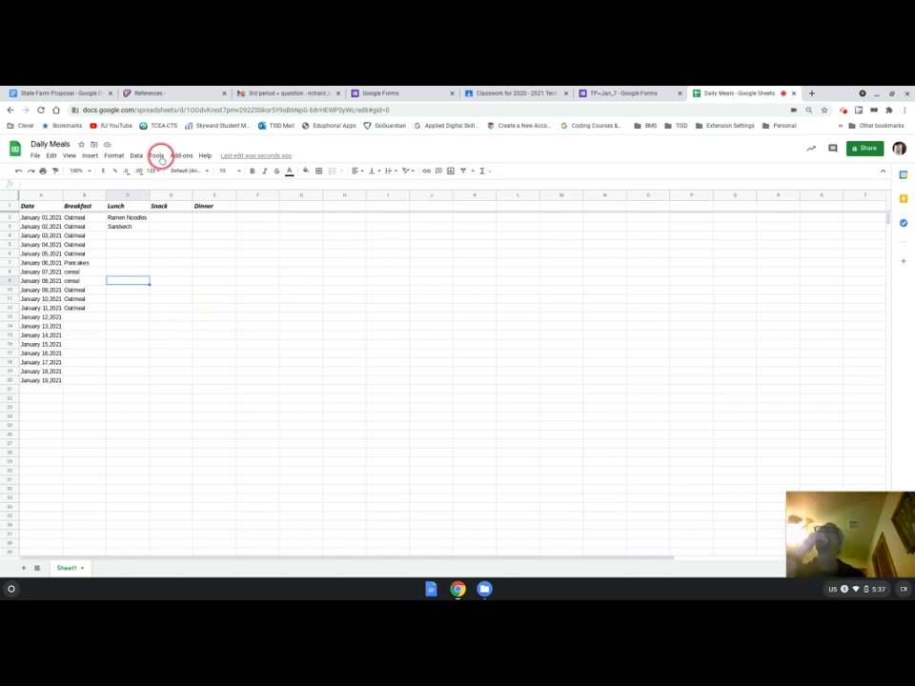
pyautogui.click(116, 156)
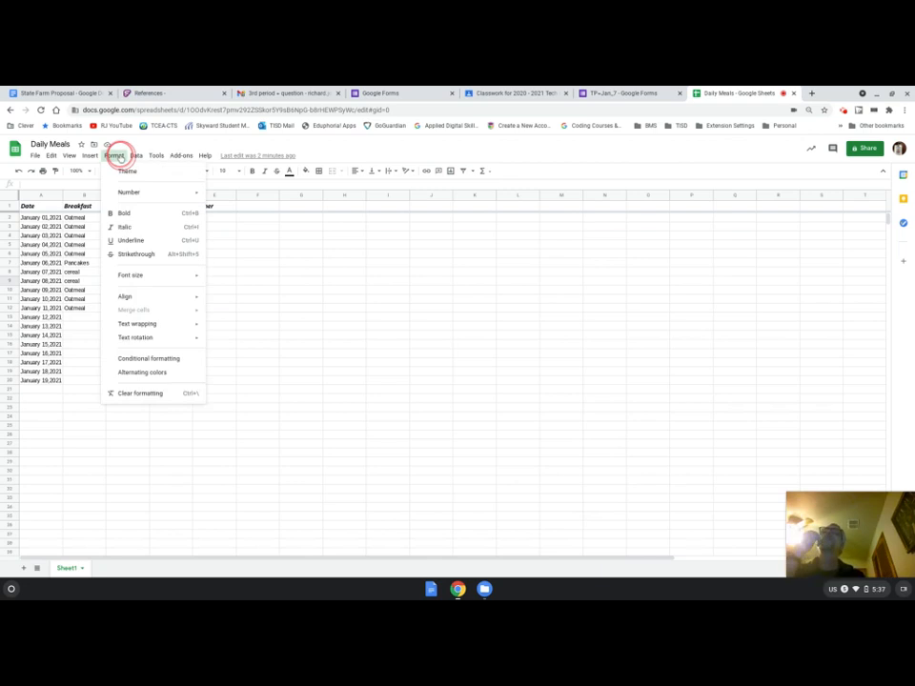
pyautogui.click(273, 297)
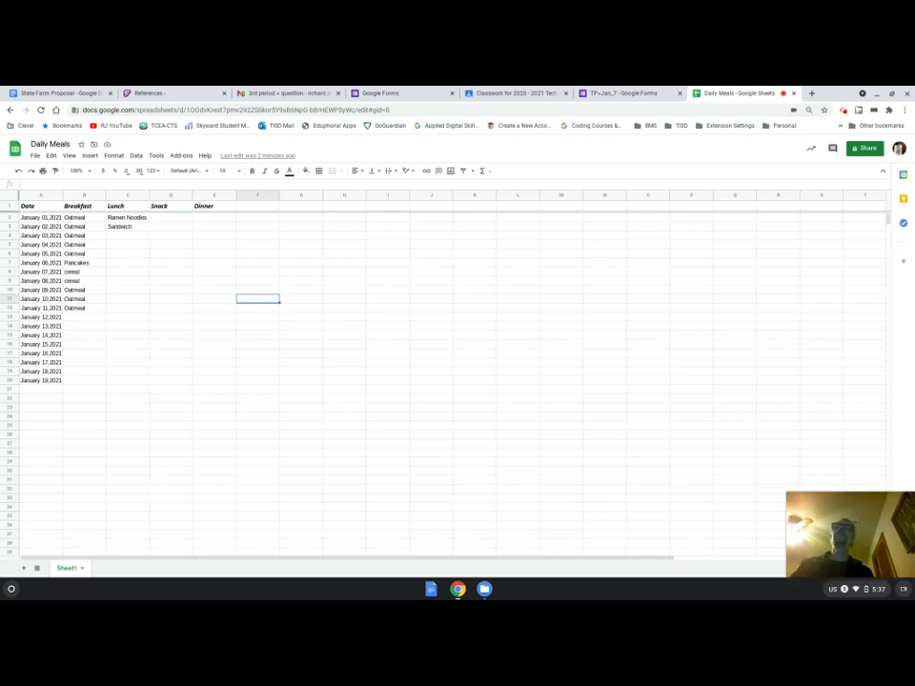
pyautogui.click(111, 155)
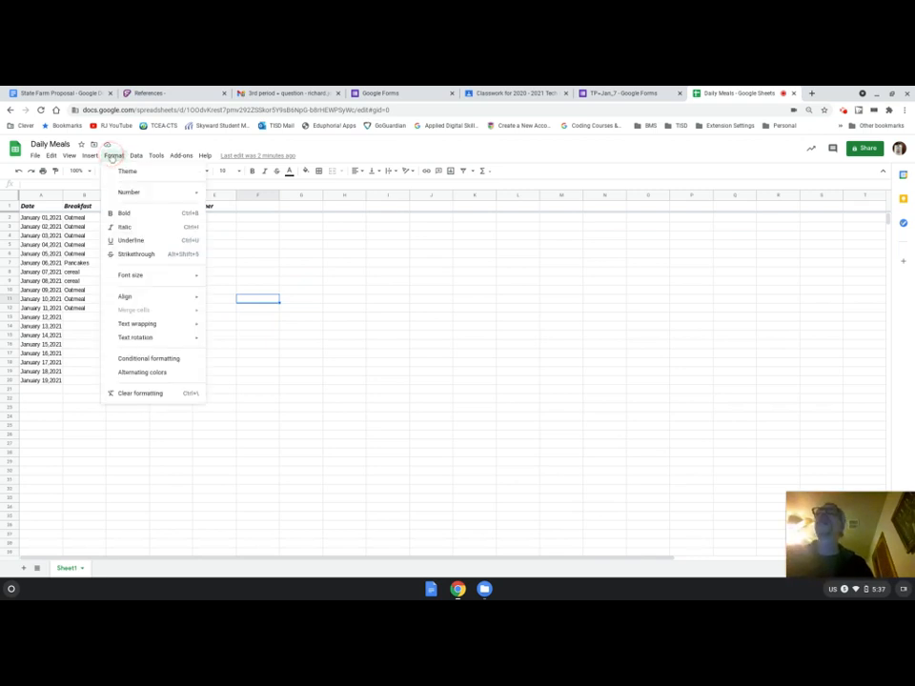
pyautogui.click(69, 155)
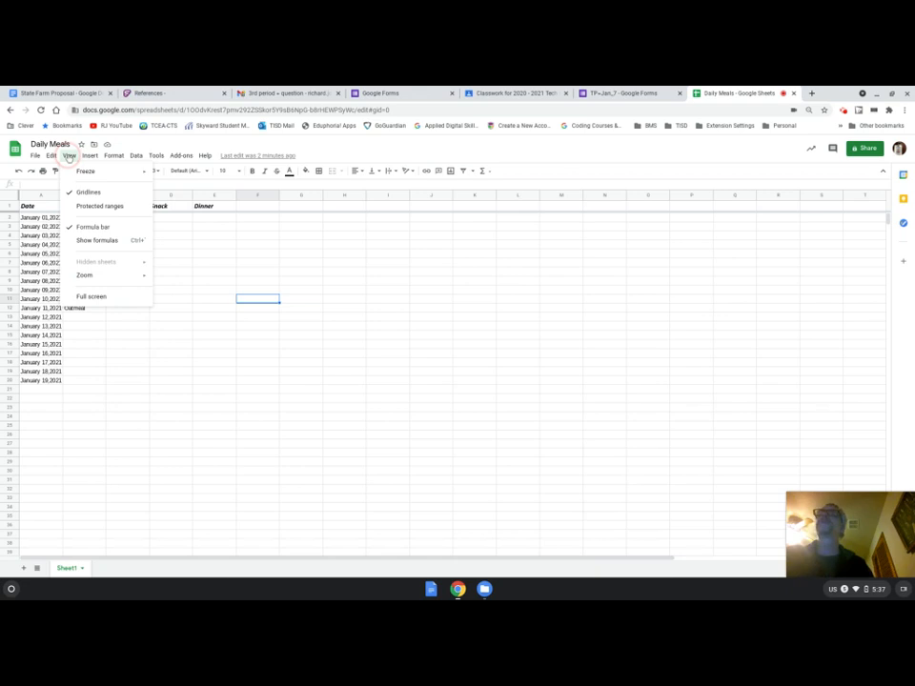
pyautogui.click(177, 379)
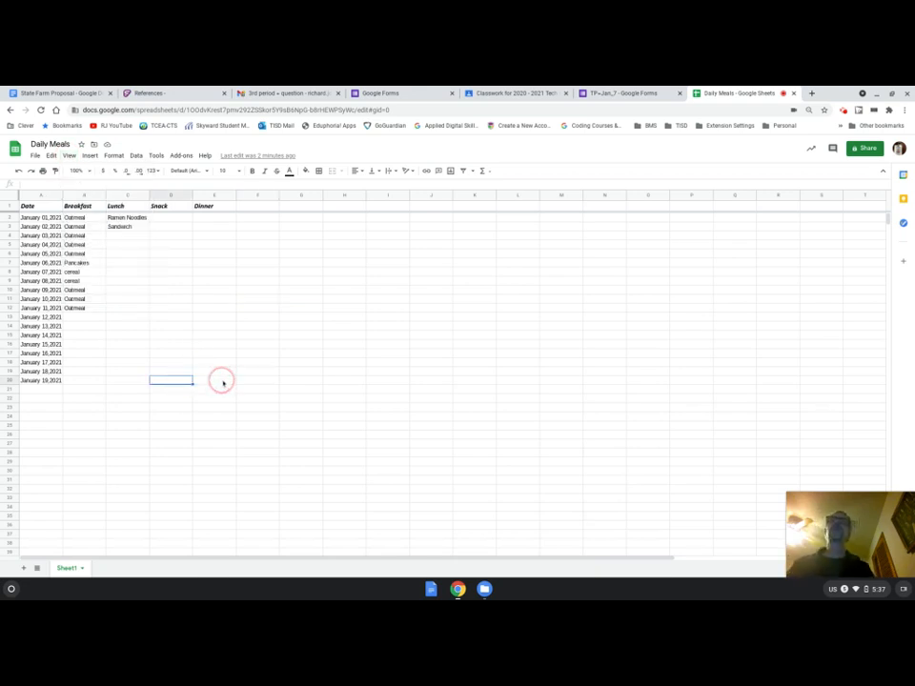
# Apply borders to all cells in the meal table range A2 to E20
pyautogui.moveTo(223, 383); pyautogui.dragTo(31, 217)
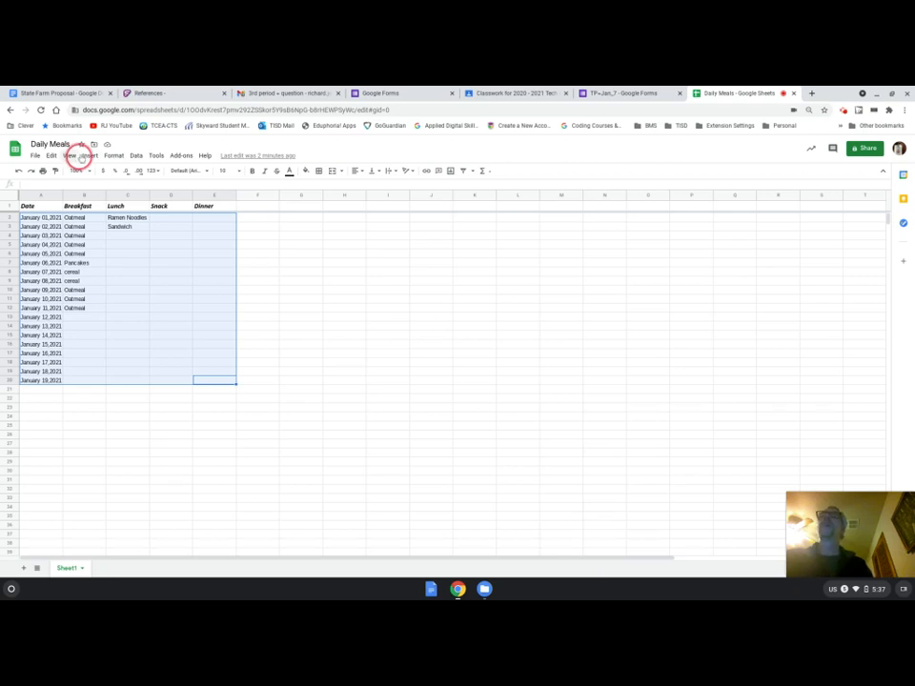
pyautogui.click(70, 155)
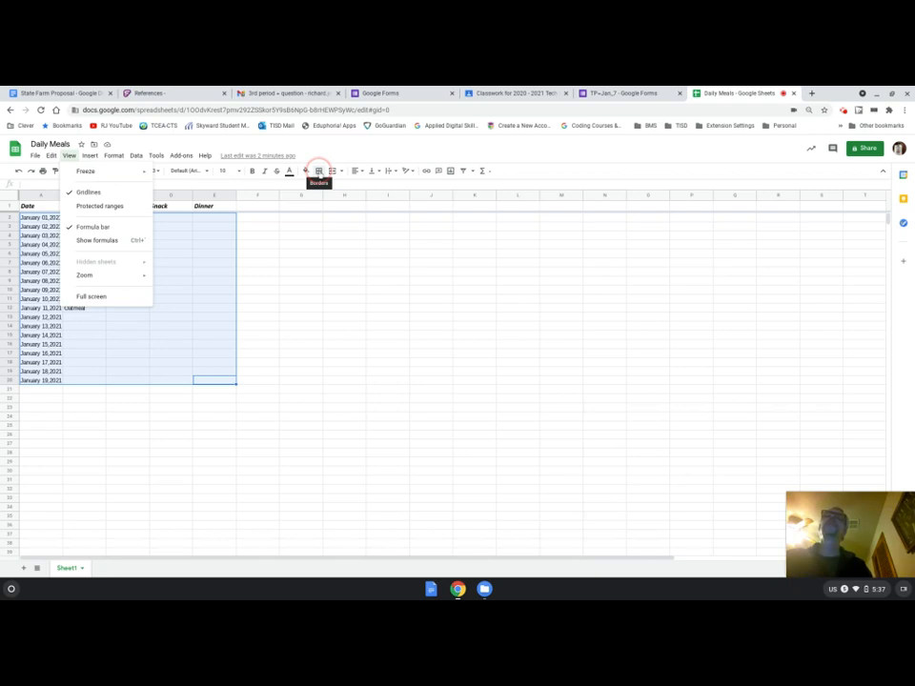
pyautogui.click(320, 172)
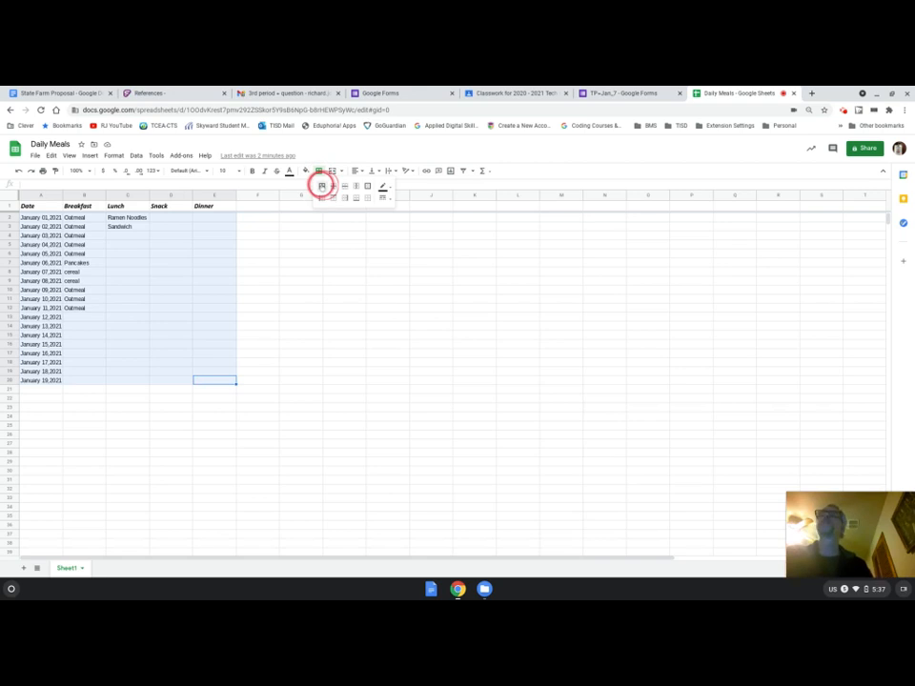
pyautogui.click(323, 185)
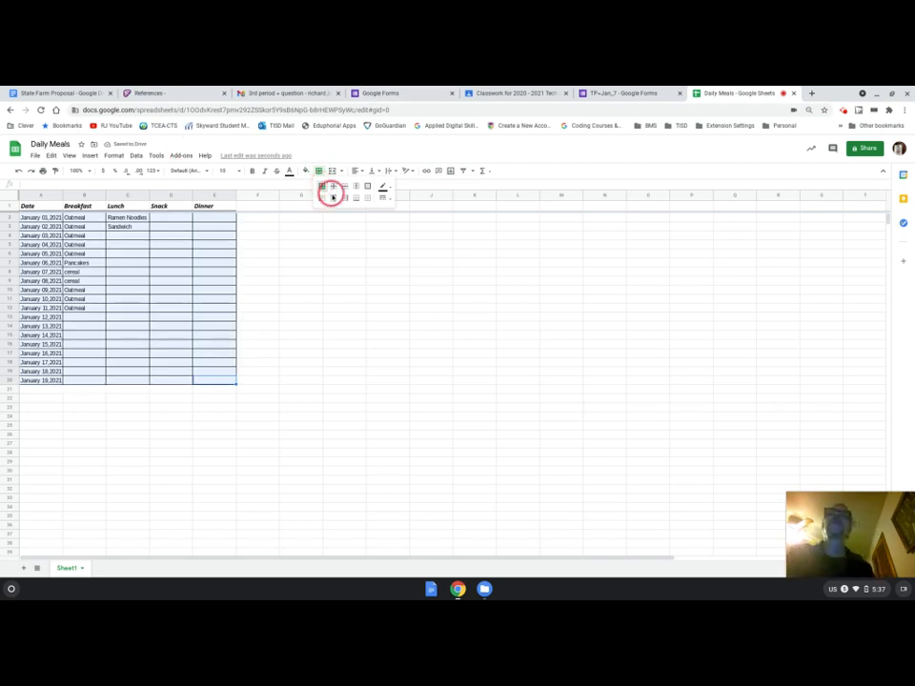
# Try the dashed and thick solid border styles on A2 to E20 and restore the thin solid style
pyautogui.click(384, 198)
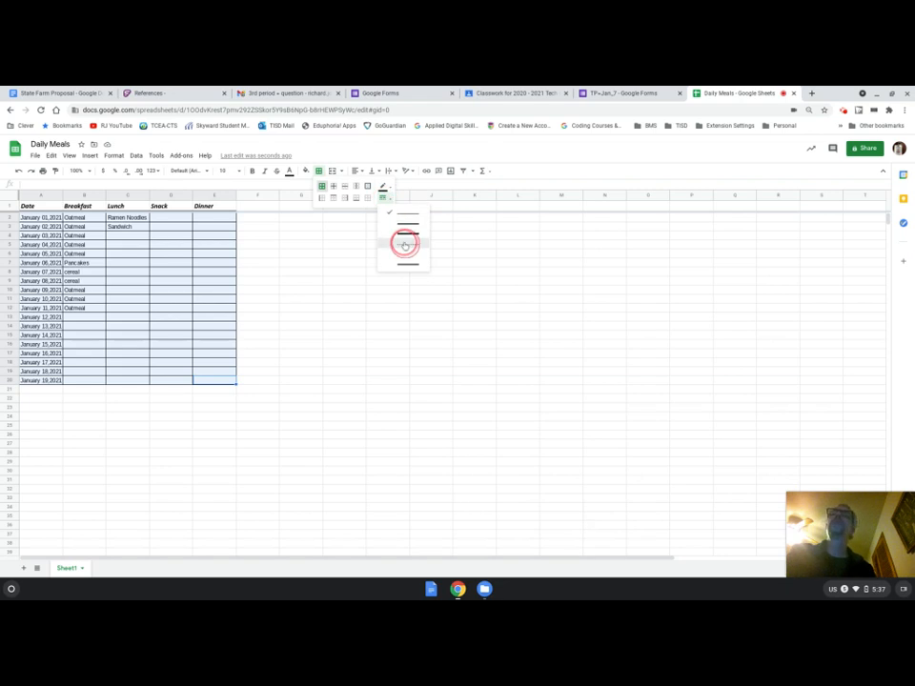
pyautogui.click(404, 245)
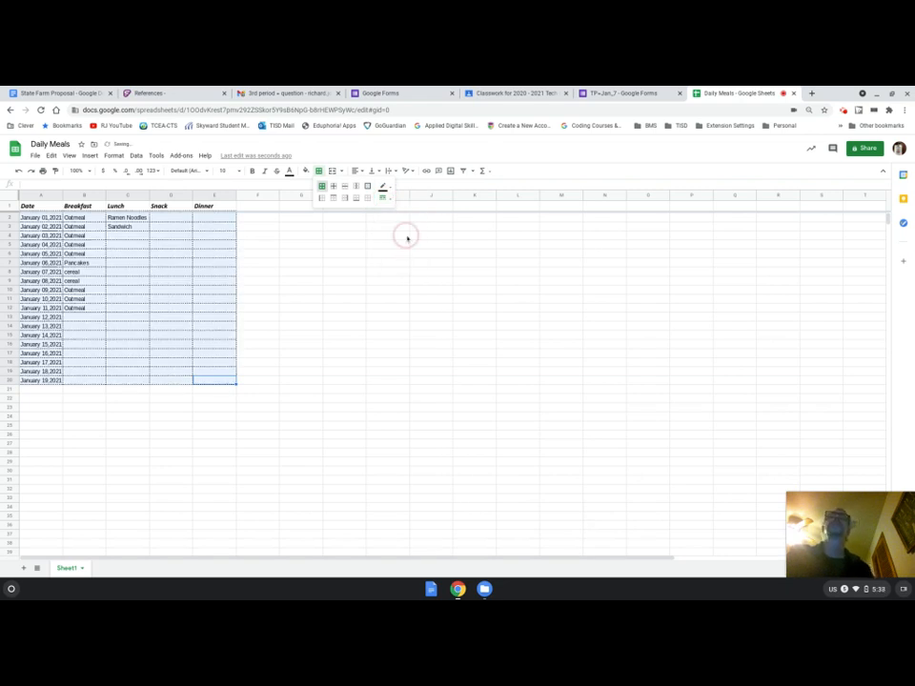
pyautogui.click(383, 198)
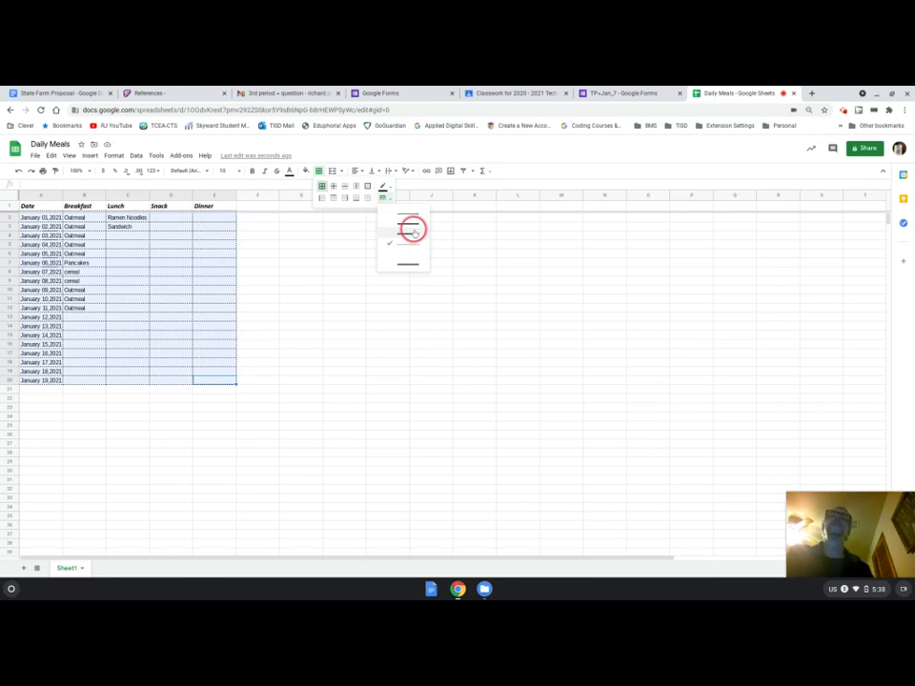
pyautogui.click(410, 233)
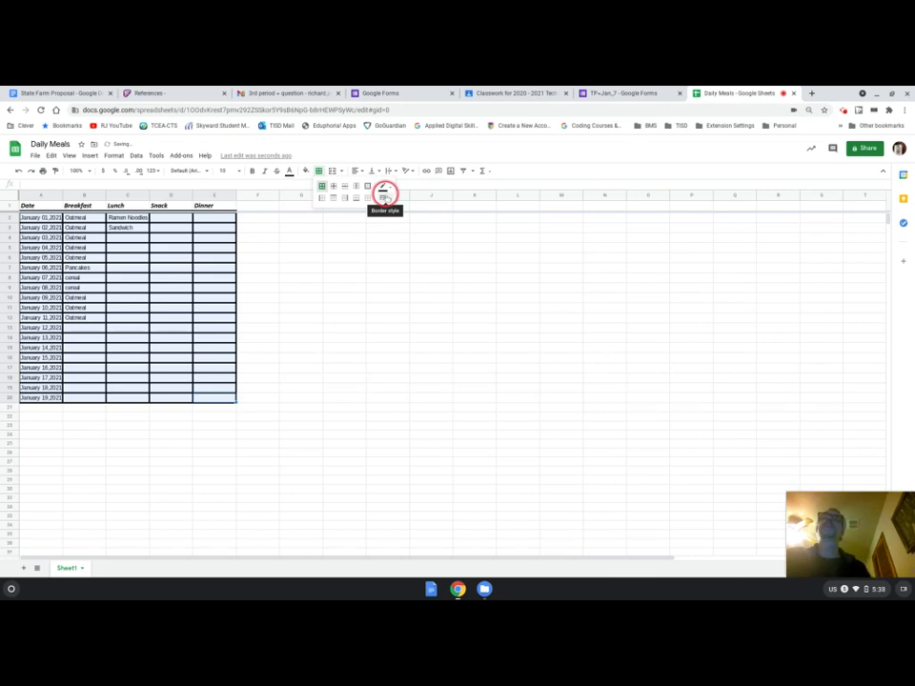
pyautogui.click(383, 197)
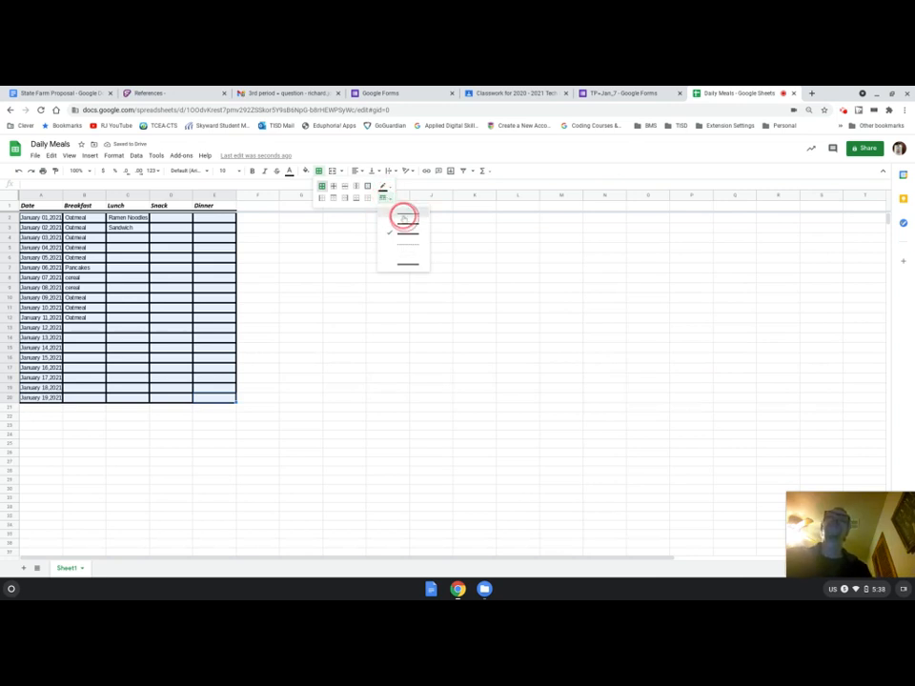
pyautogui.click(404, 215)
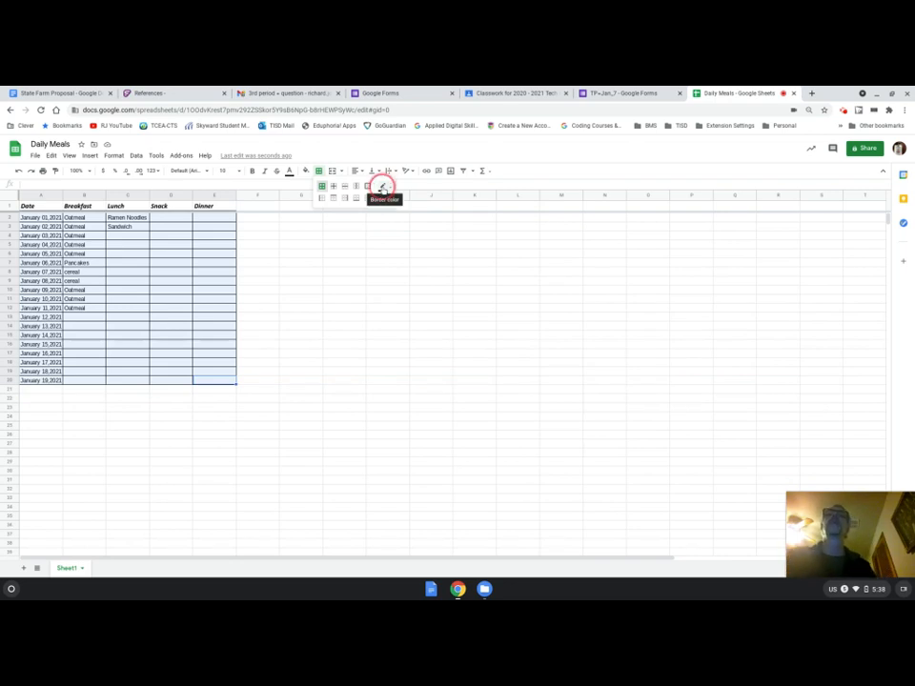
# Color the borders of A2 to E20 dark gray and review the available border styles
pyautogui.click(382, 187)
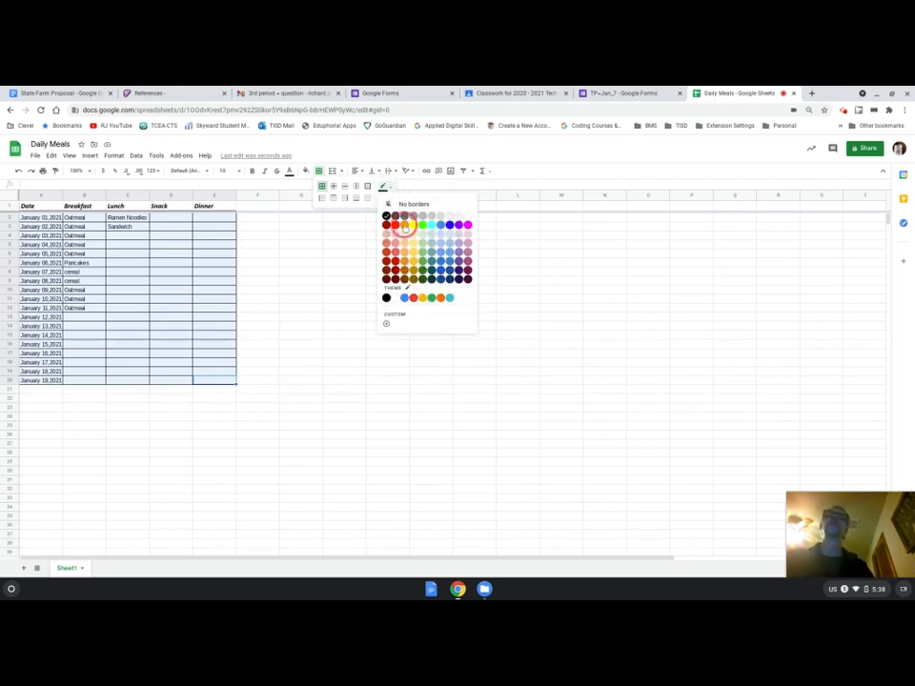
pyautogui.click(414, 216)
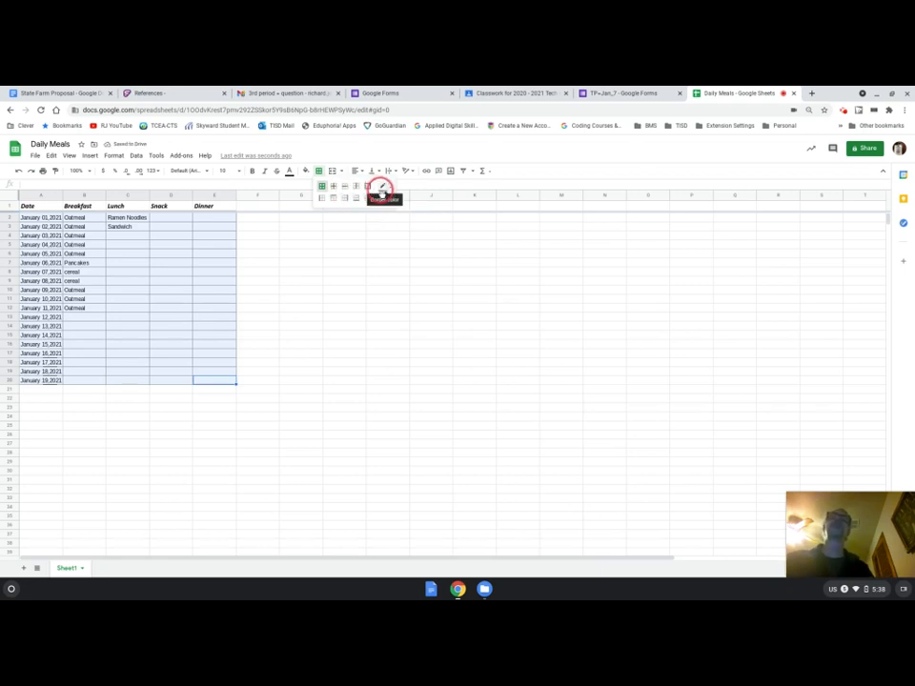
pyautogui.press('Escape')
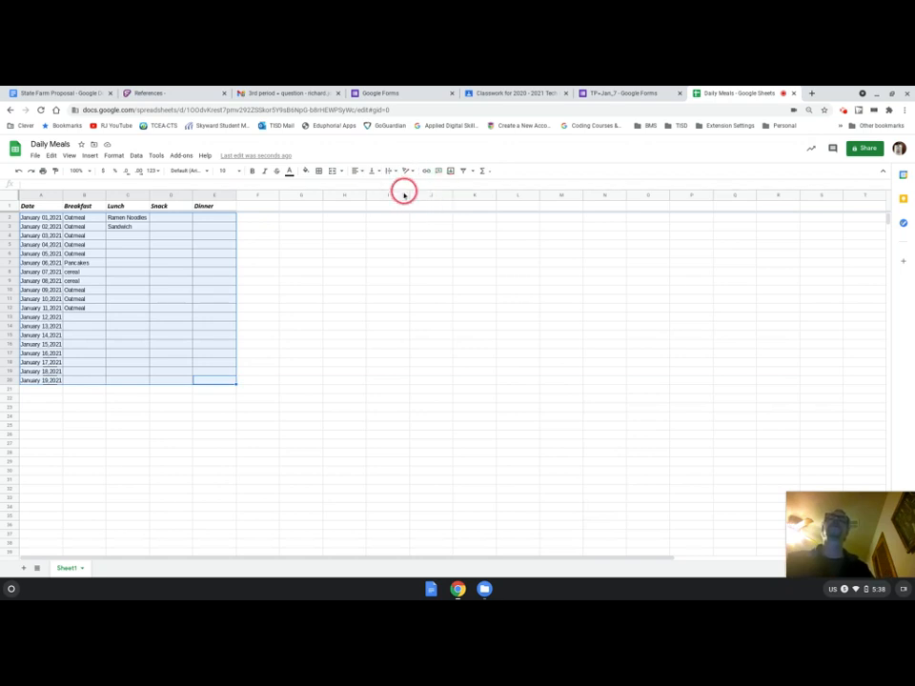
pyautogui.click(318, 170)
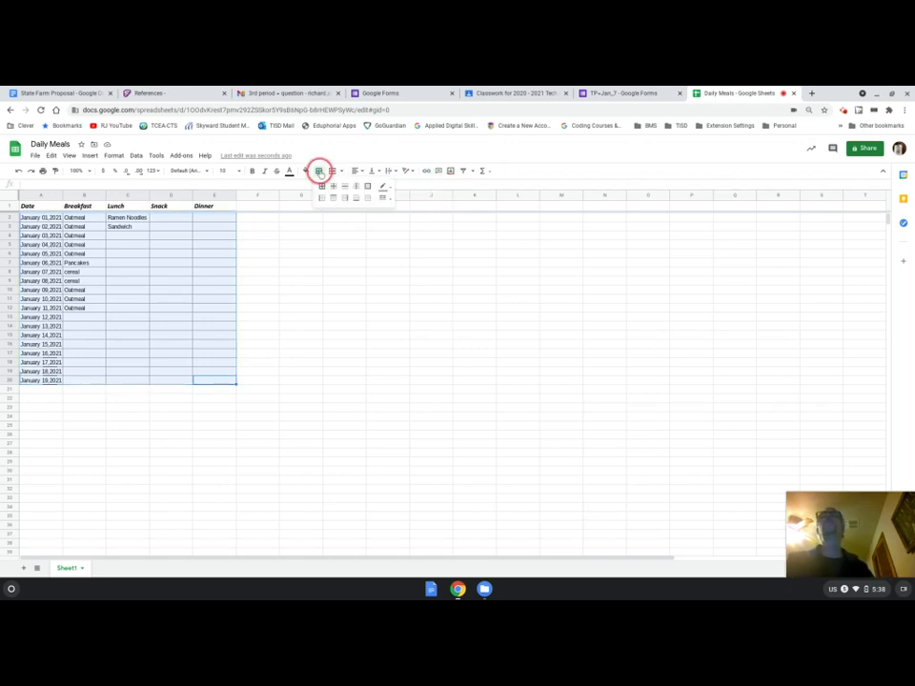
pyautogui.click(384, 198)
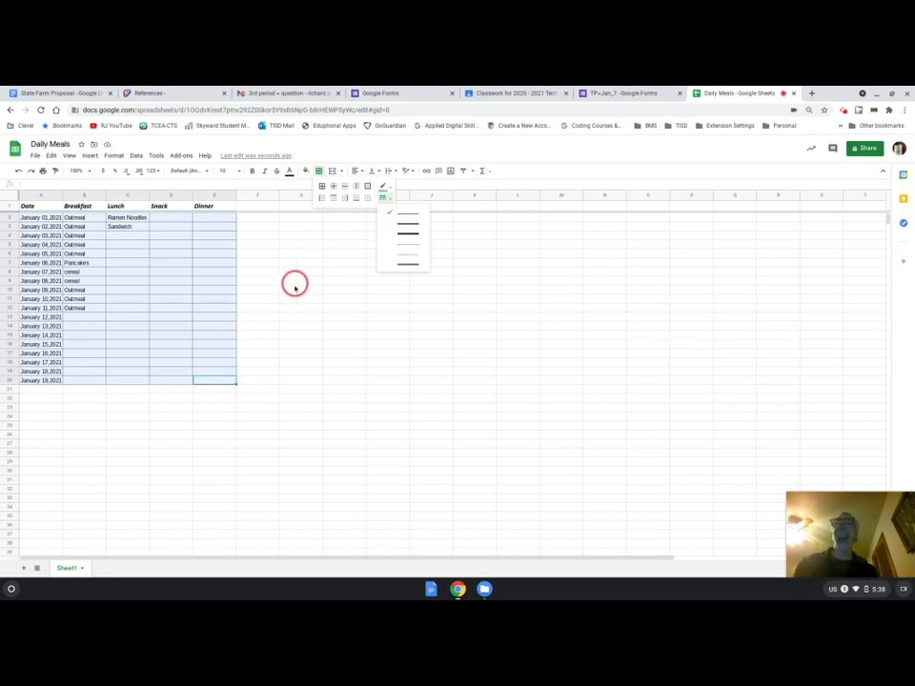
pyautogui.click(190, 376)
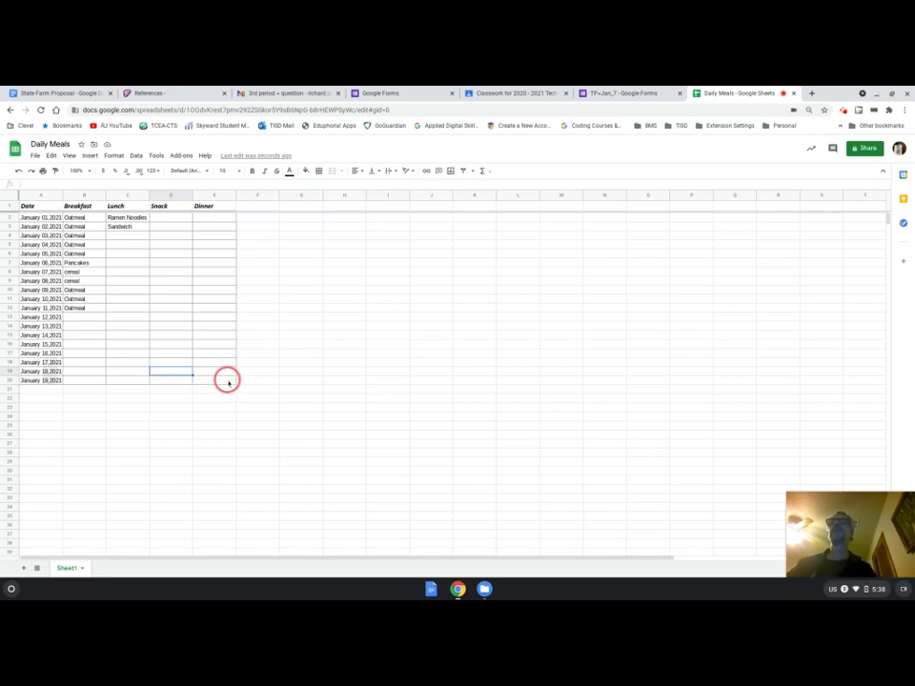
# Clear all borders from the Dinner cells E12 to E20
pyautogui.moveTo(226, 380); pyautogui.dragTo(215, 359)
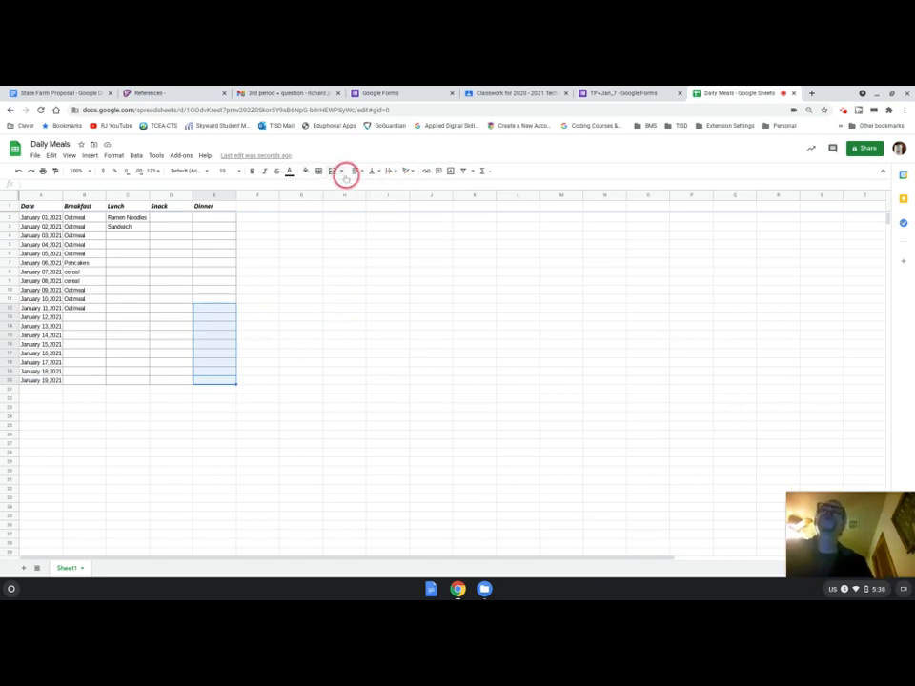
pyautogui.click(318, 171)
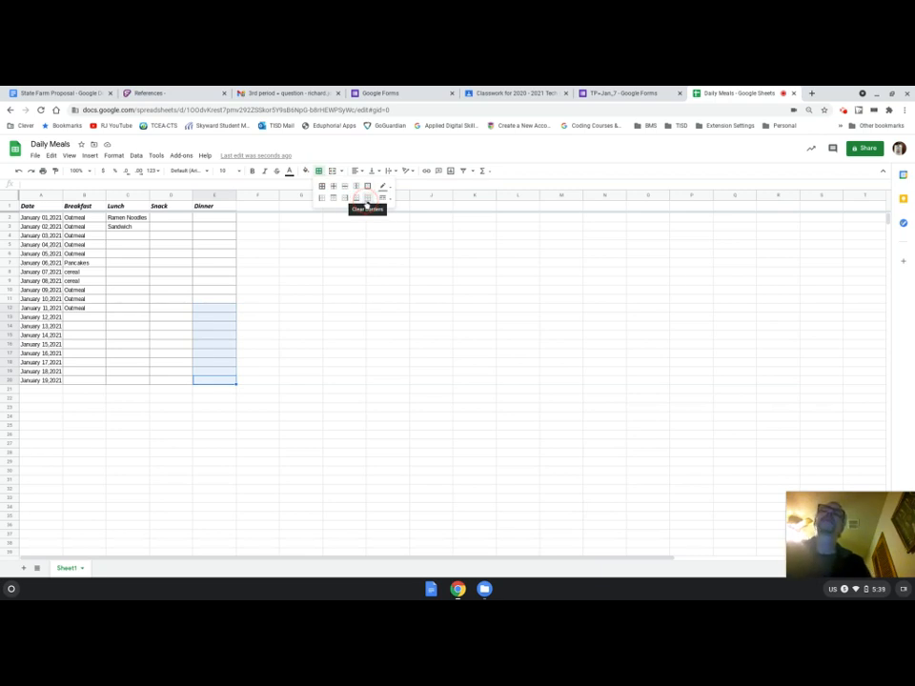
pyautogui.click(366, 203)
pyautogui.click(282, 328)
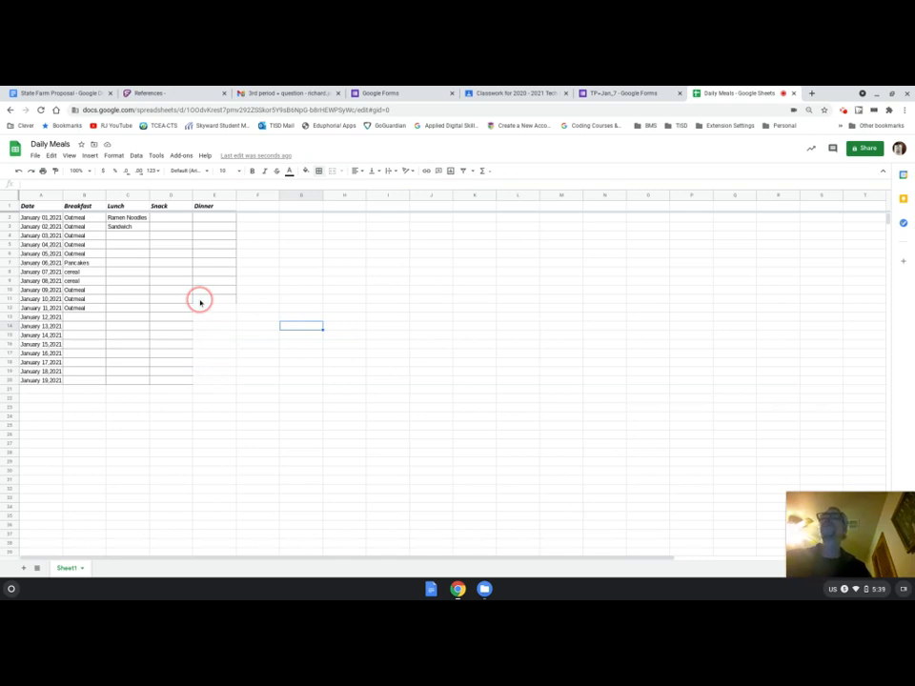
# Add a right border to the Snack cells D12 to D20
pyautogui.moveTo(198, 311); pyautogui.dragTo(200, 382)
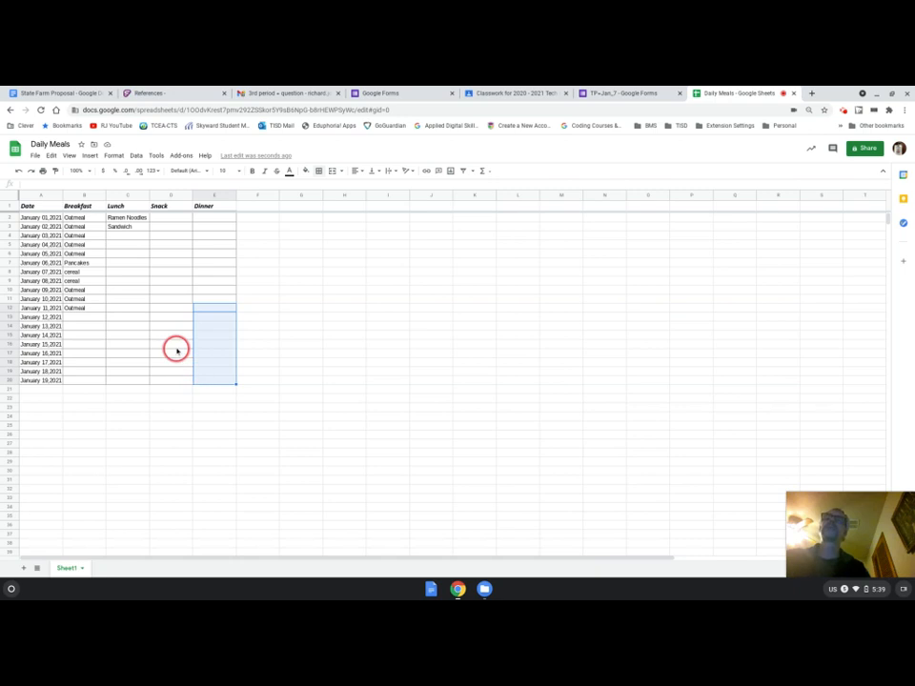
pyautogui.moveTo(165, 313); pyautogui.dragTo(171, 381)
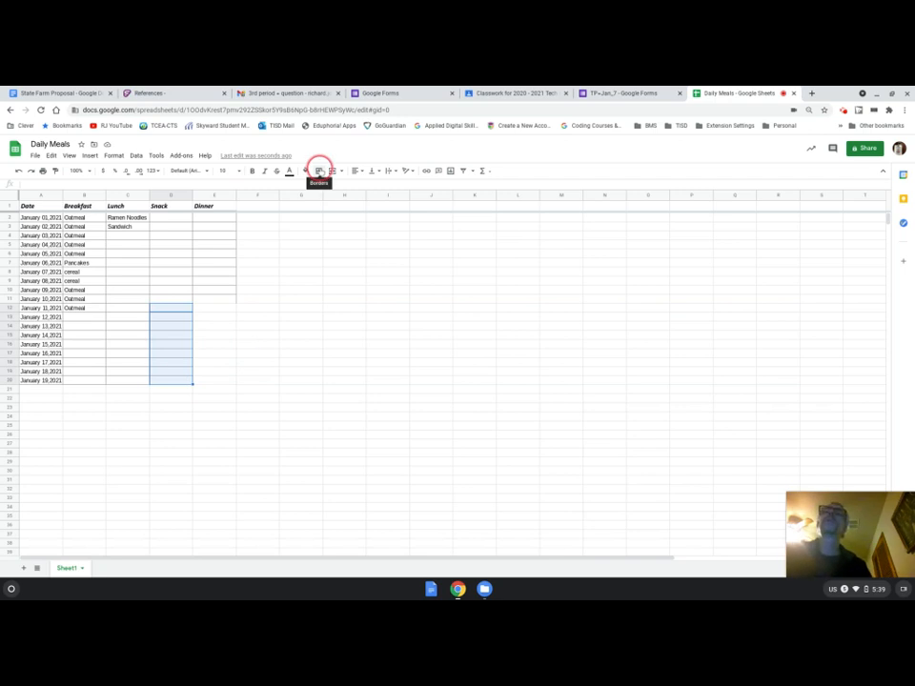
pyautogui.click(319, 171)
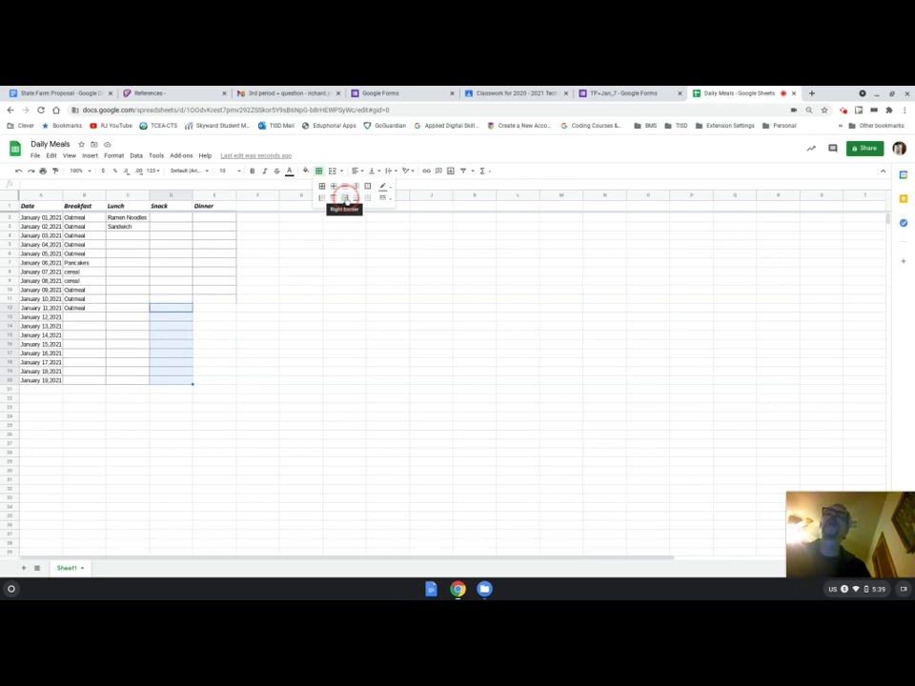
pyautogui.click(345, 199)
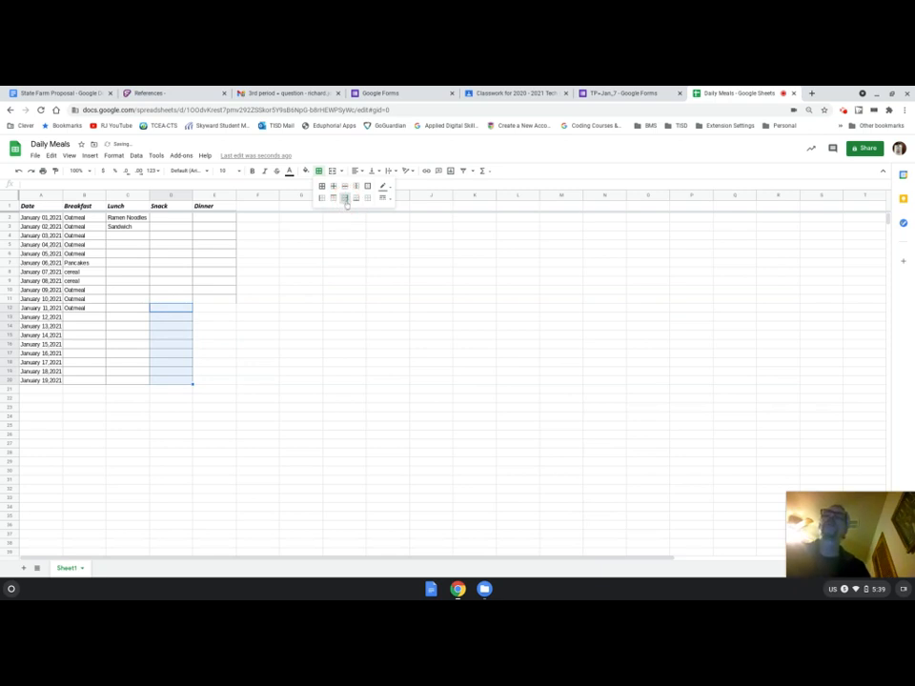
# Add a bottom border to the Dinner cell E11
pyautogui.click(215, 298)
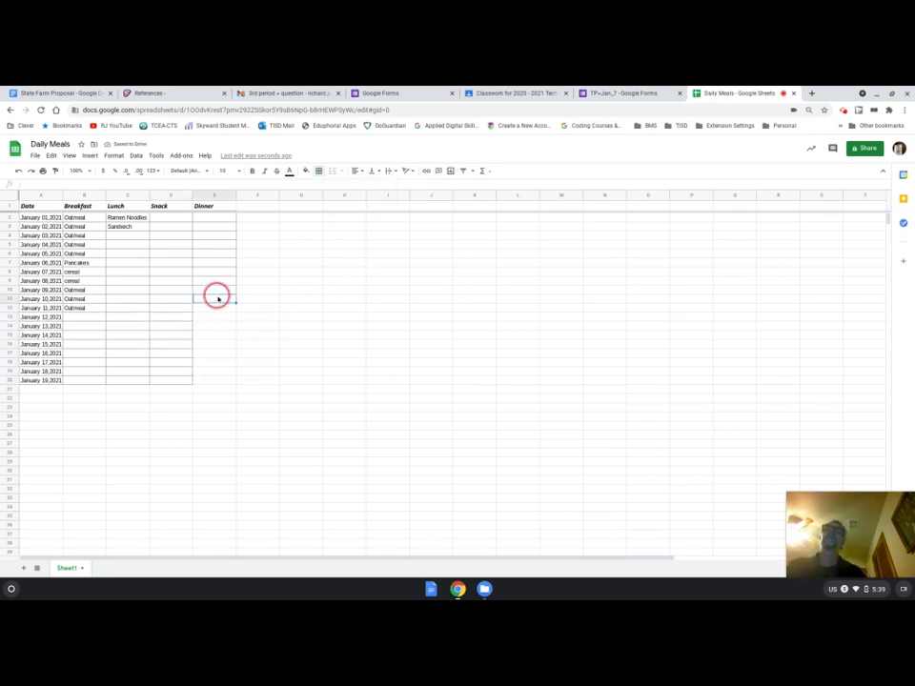
pyautogui.click(318, 171)
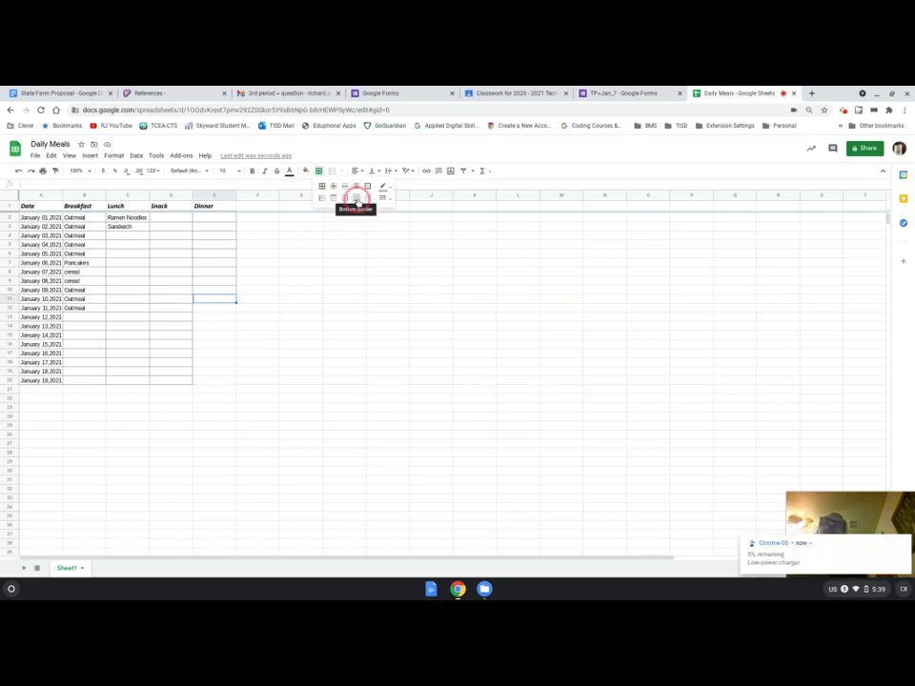
pyautogui.click(355, 198)
pyautogui.click(319, 279)
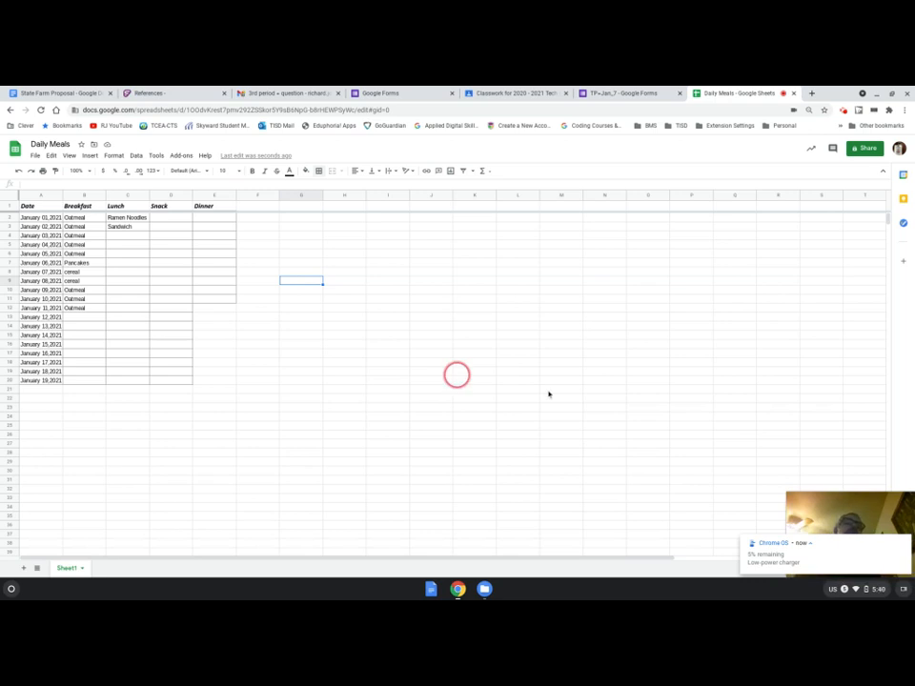
pyautogui.click(905, 542)
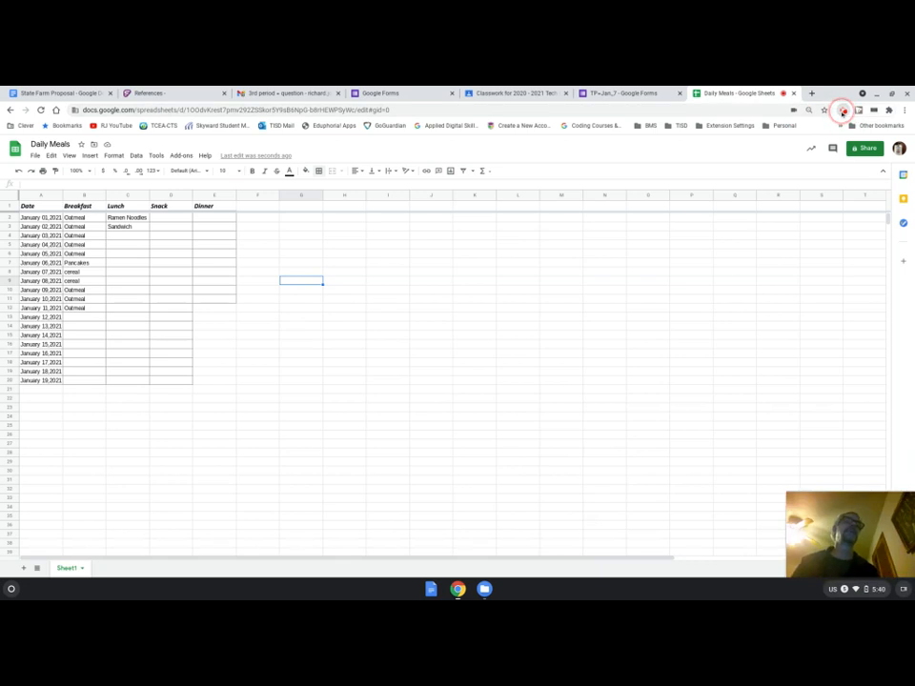
pyautogui.click(842, 111)
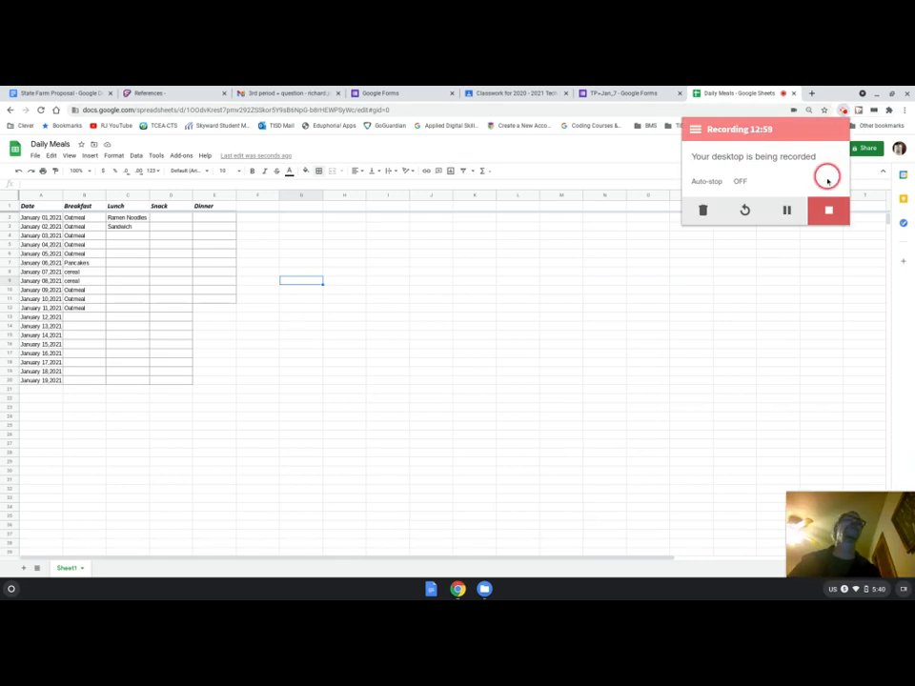